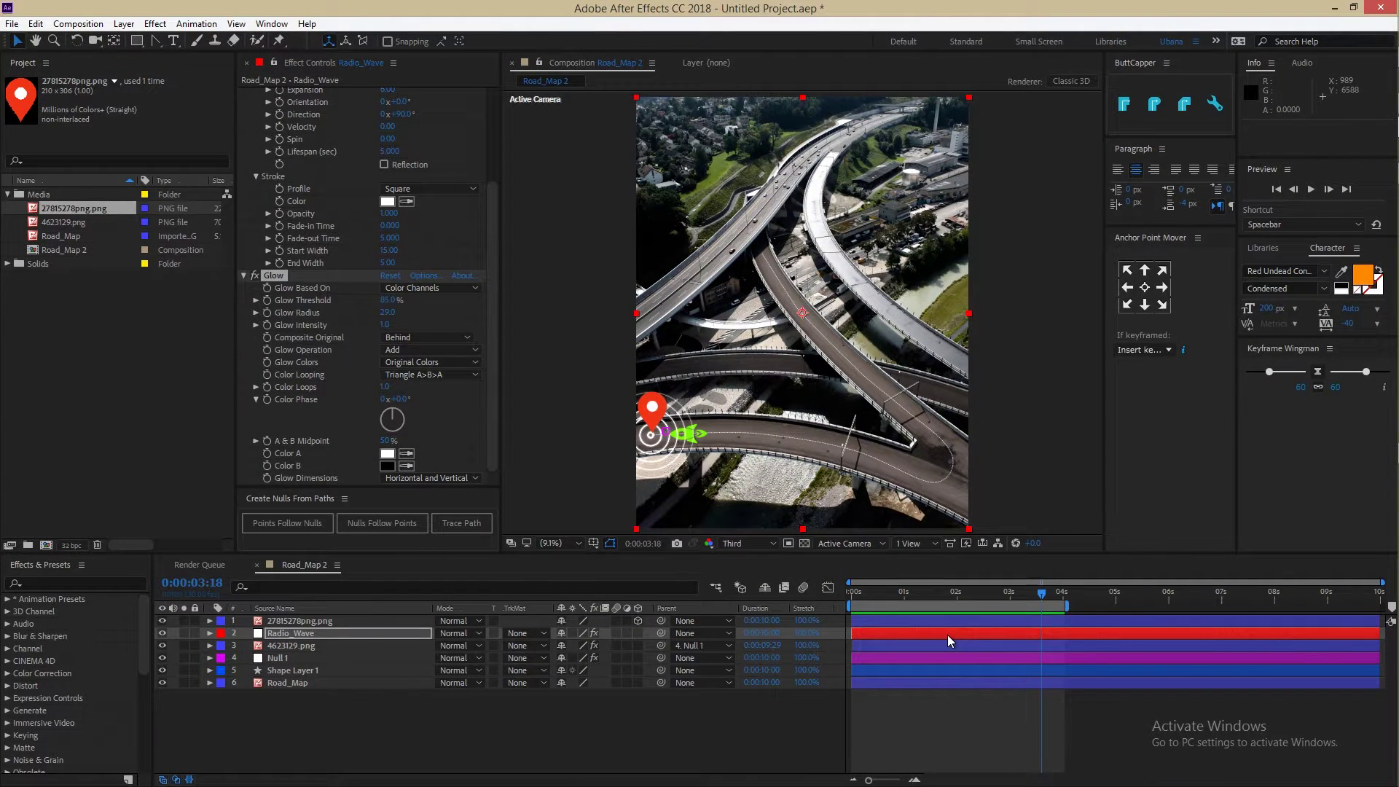
Preview the finished Road_Map 2 animation with the rocket, radio waves and location pin
key("space")
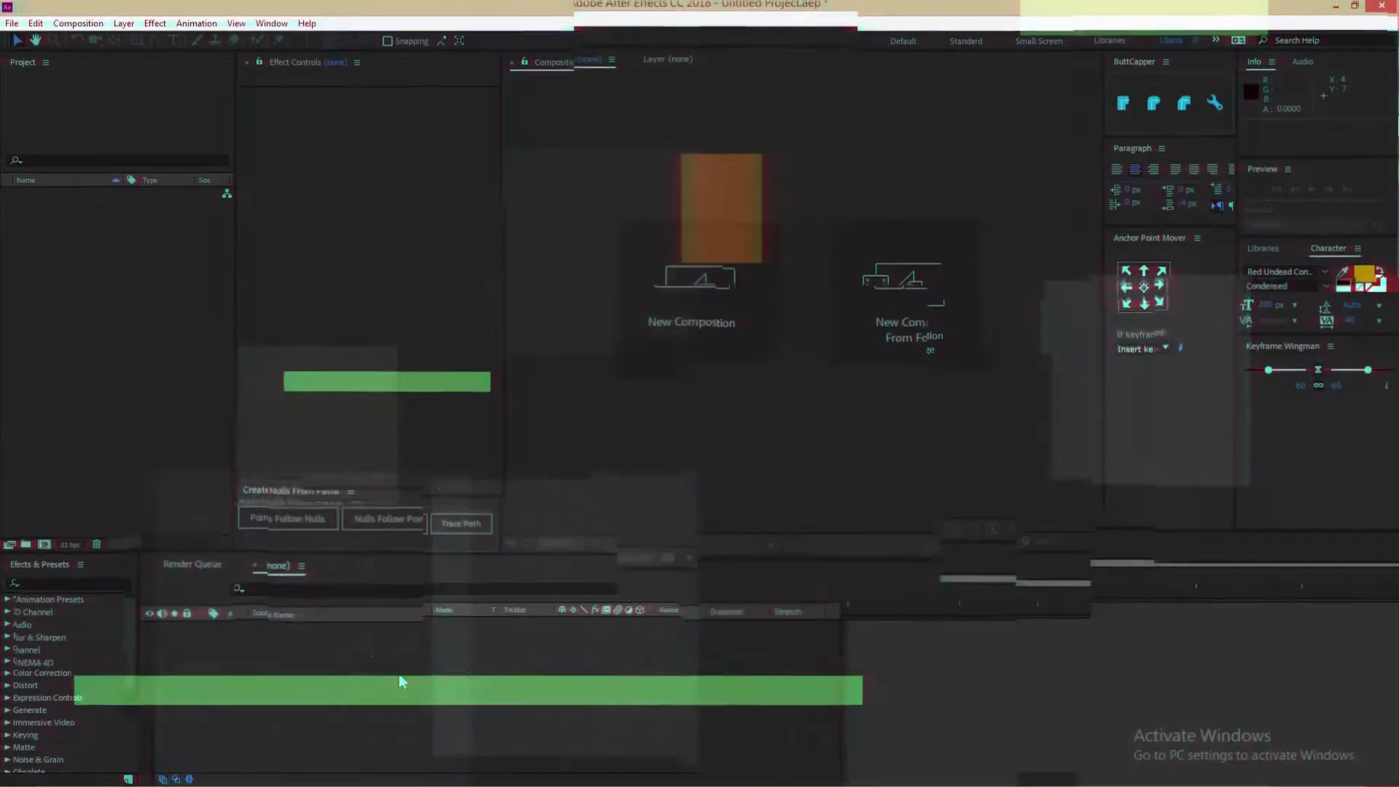
Create a project folder named Media and select it
key("ctrl+alt+shift+n")
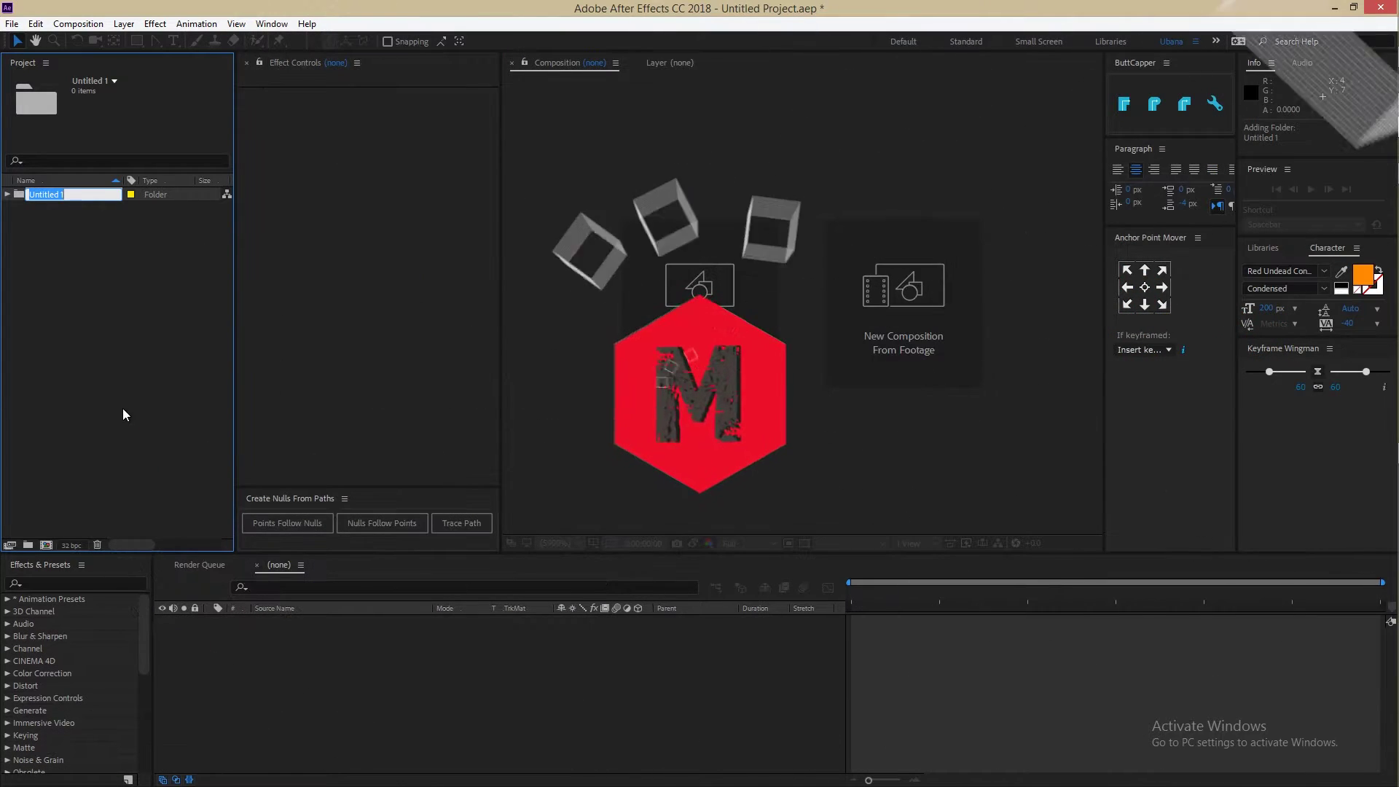
type("Media")
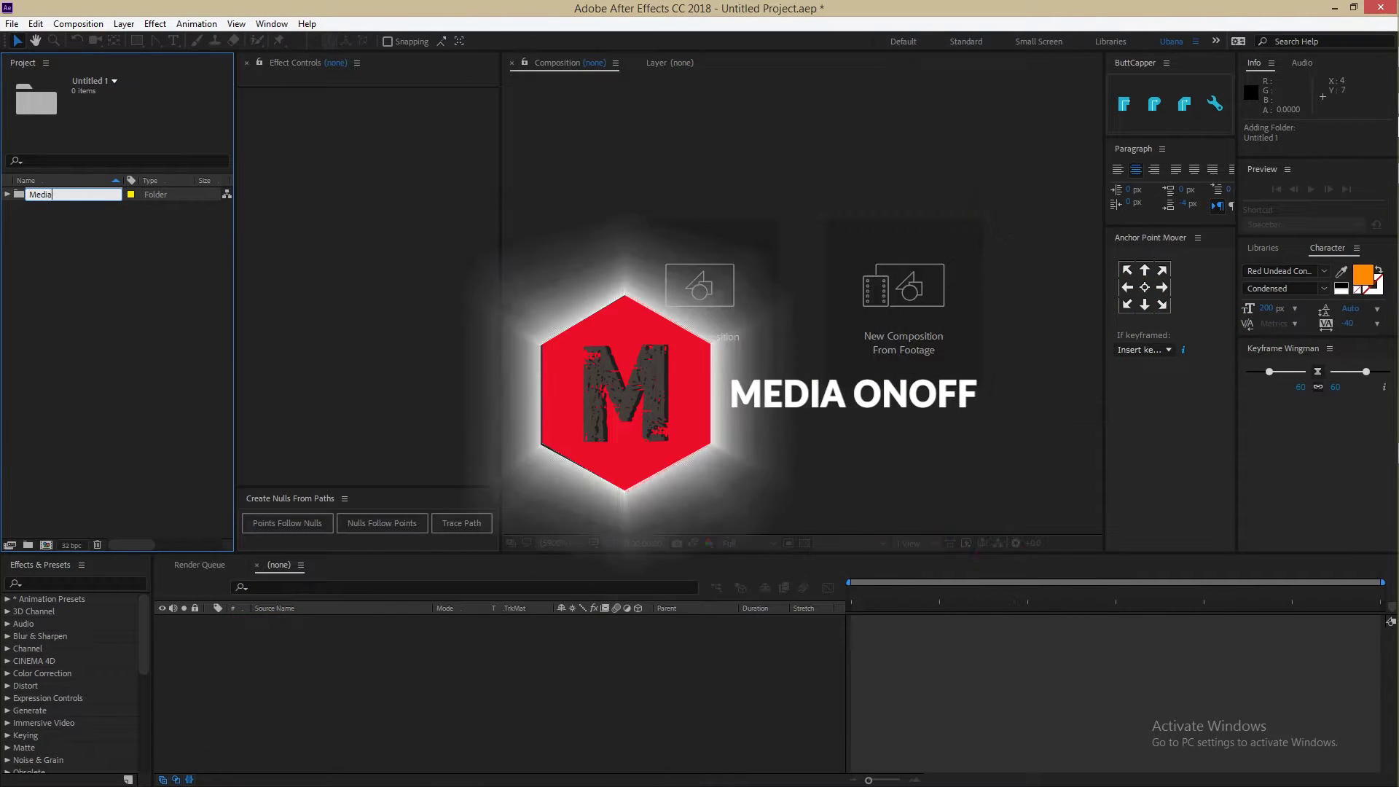
key("Return")
left_click(163, 375)
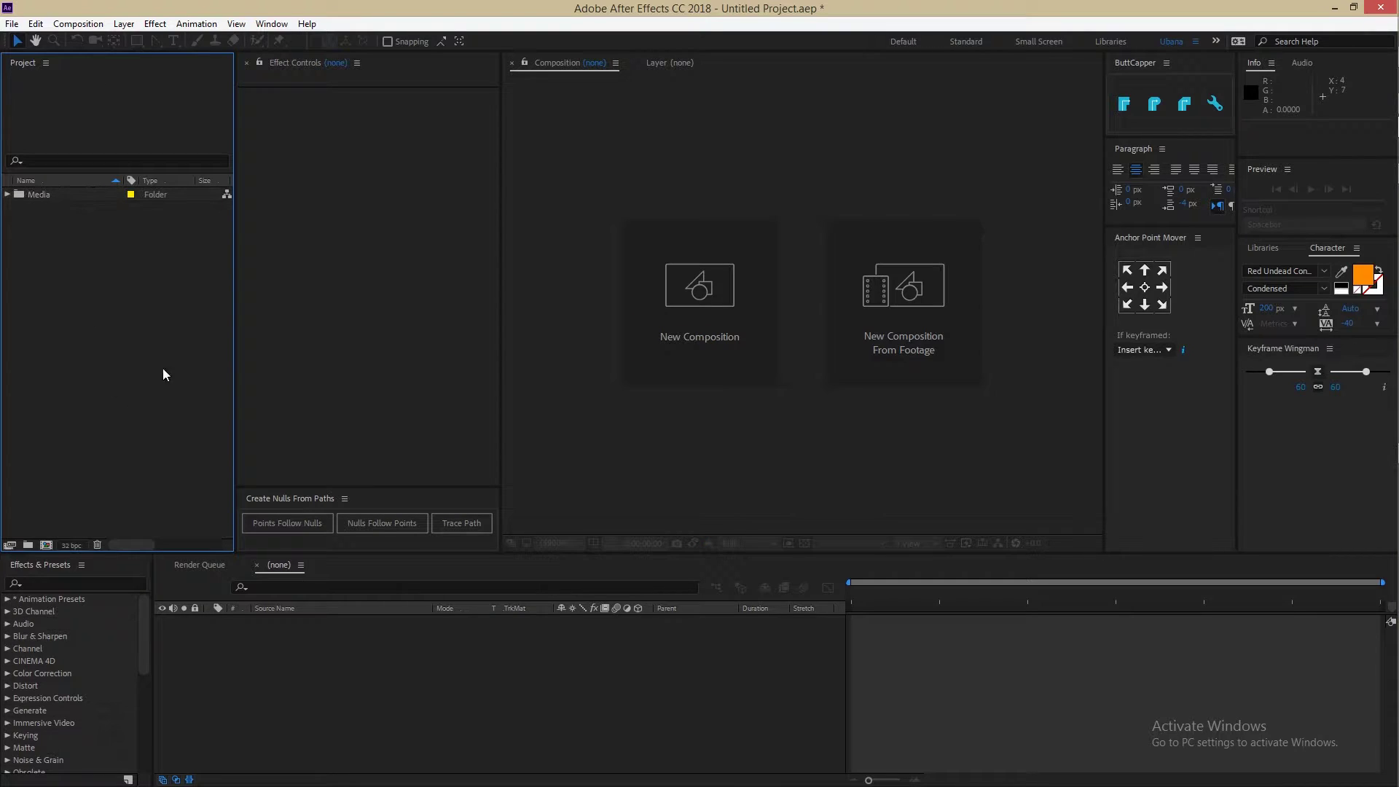
left_click(50, 194)
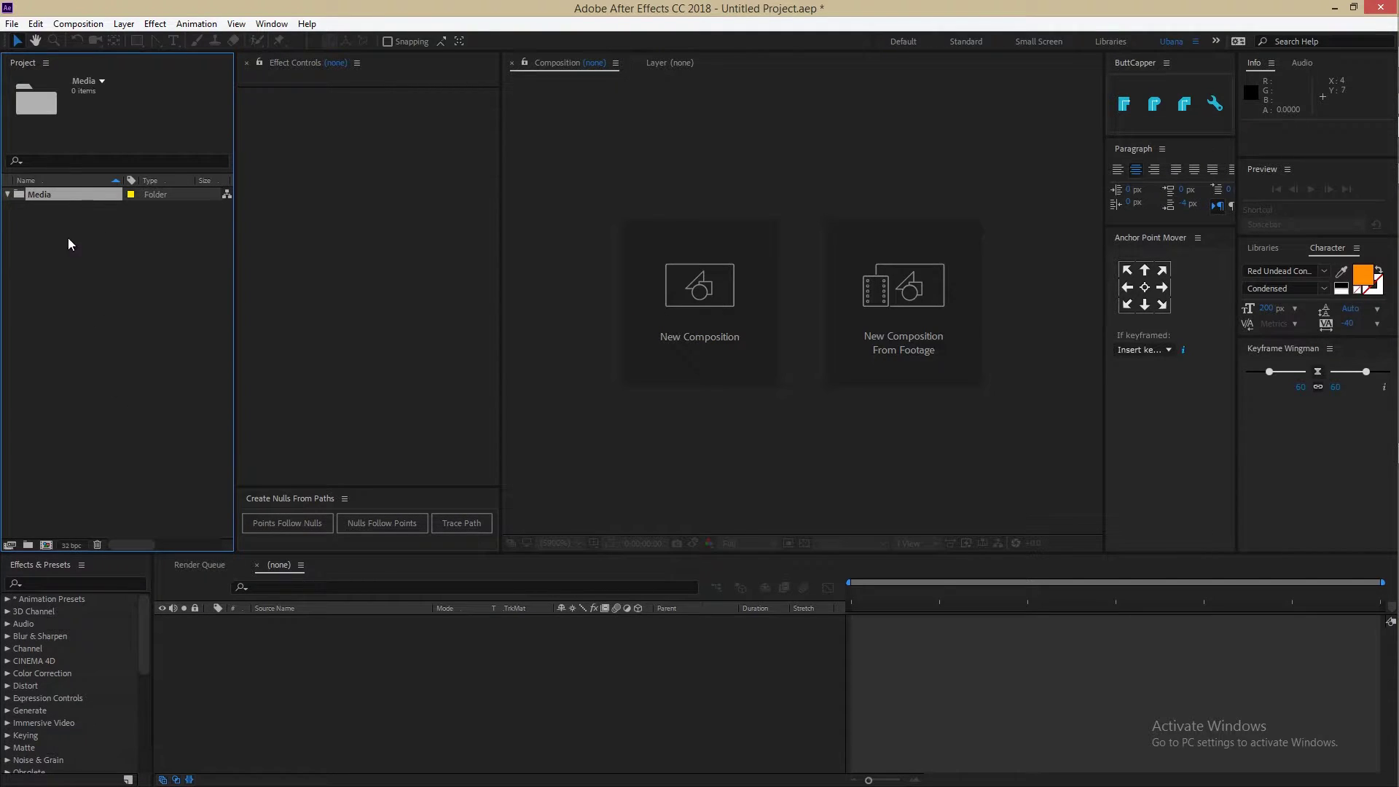
Import the three city navigation images (rocket, pin, road photo) into the Media folder
right_click(49, 195)
left_click(37, 303)
left_click(44, 195)
left_click(12, 23)
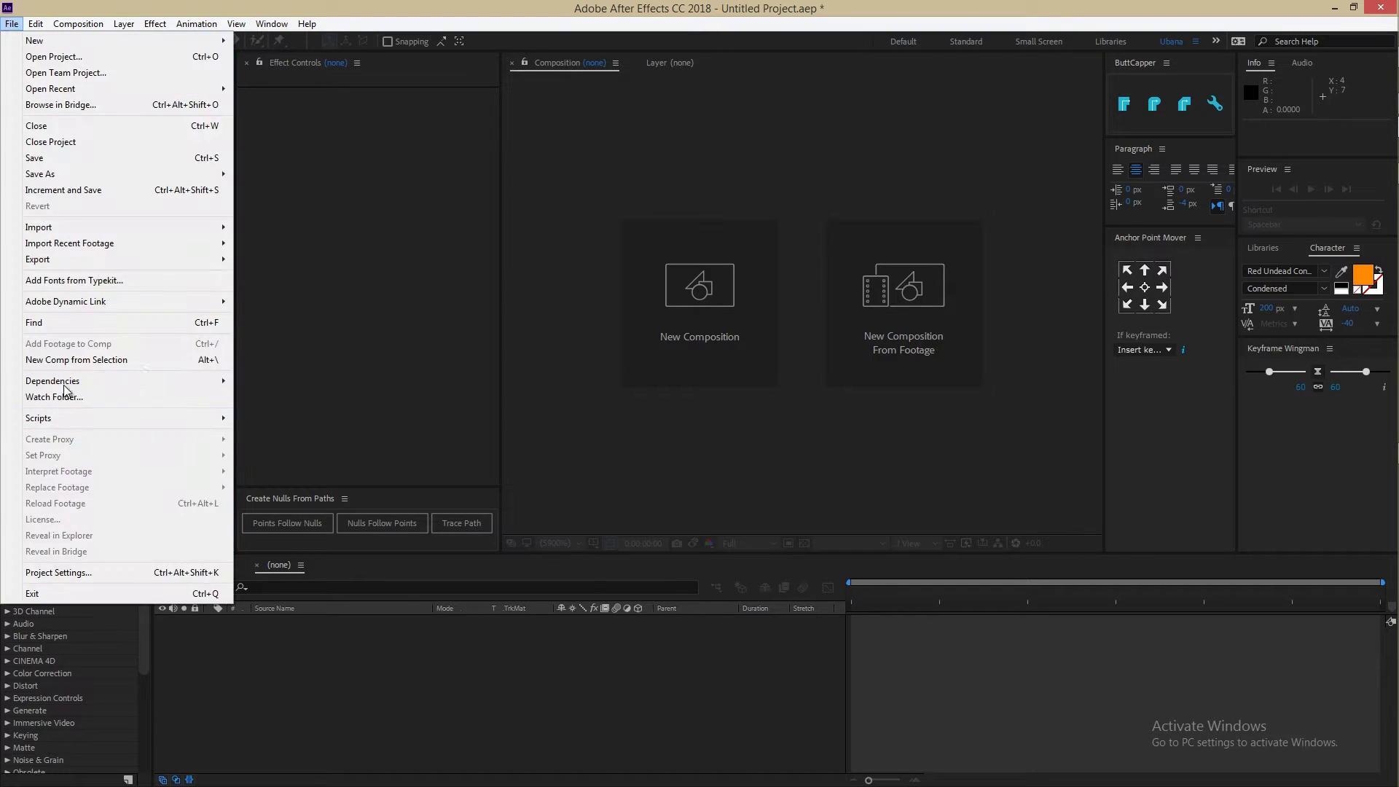
mouse_move(201, 230)
left_click(329, 228)
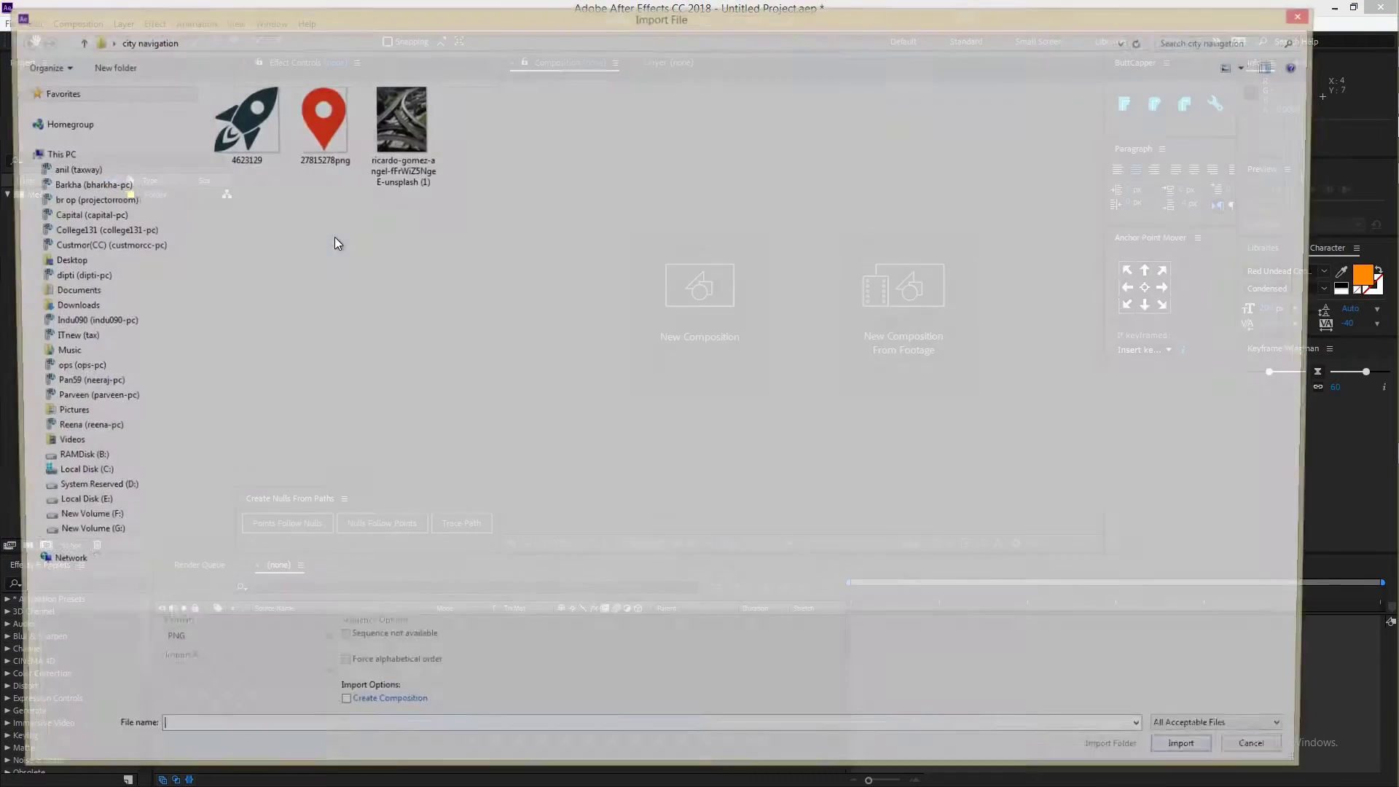
left_click_drag(435, 308, 237, 128)
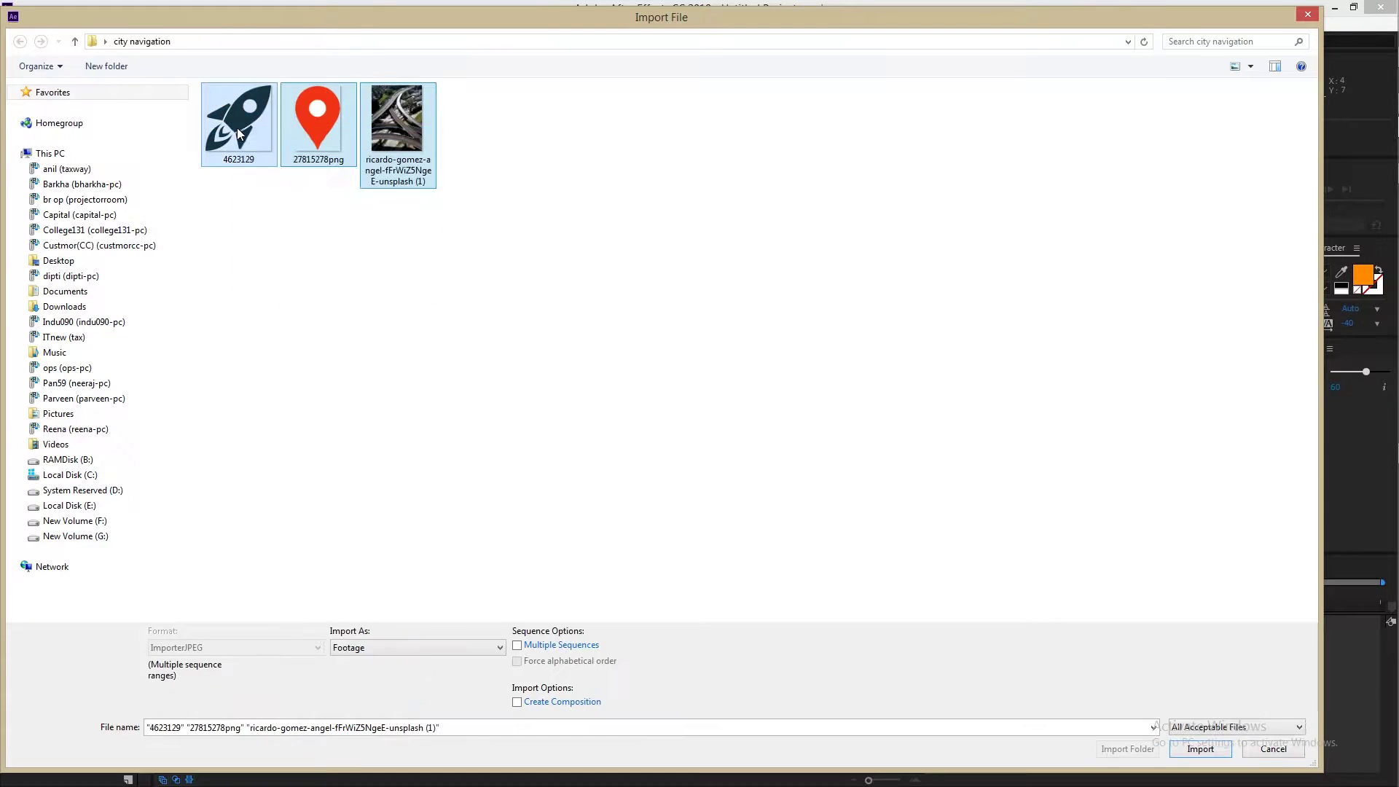
left_click(1199, 748)
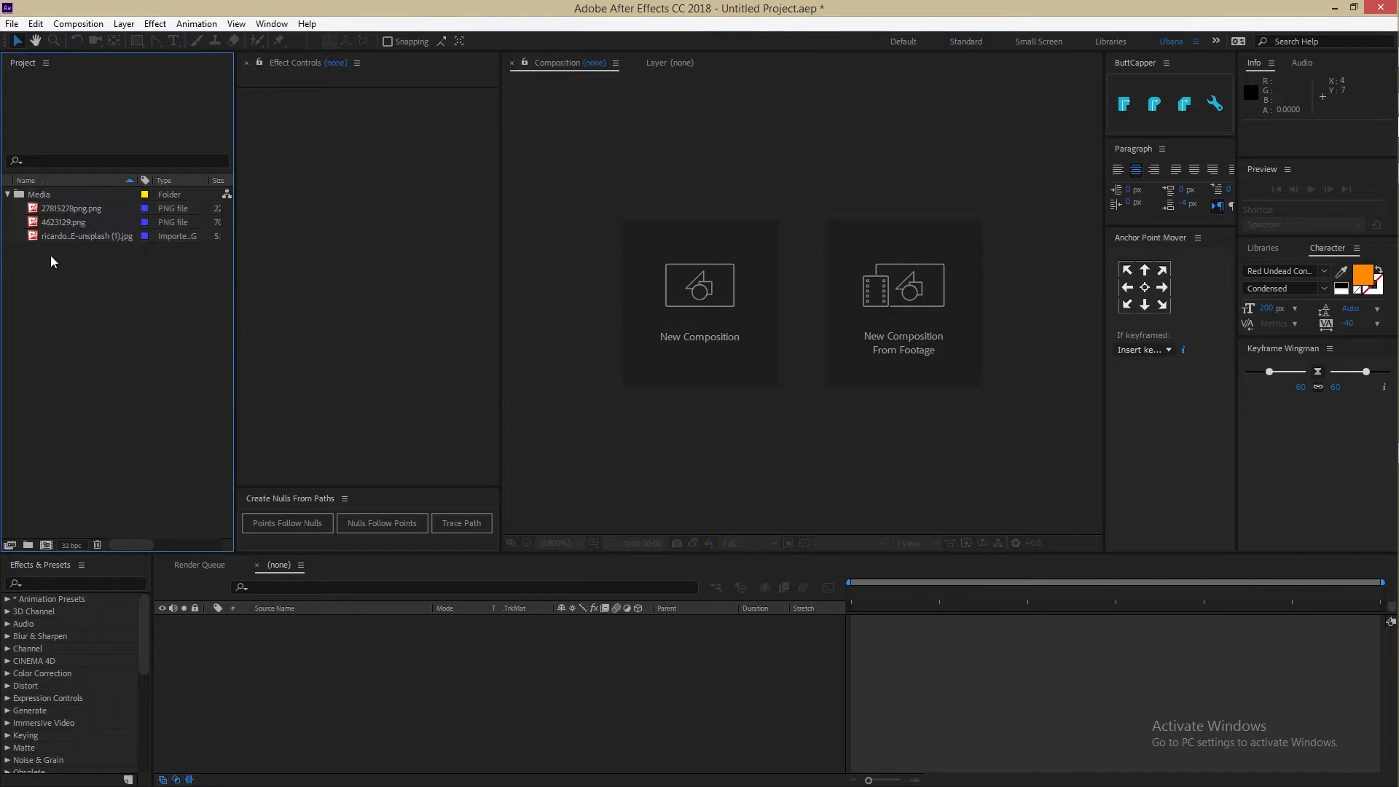
Rename the imported road photo to Road_Map
left_click(73, 209)
left_click(66, 221)
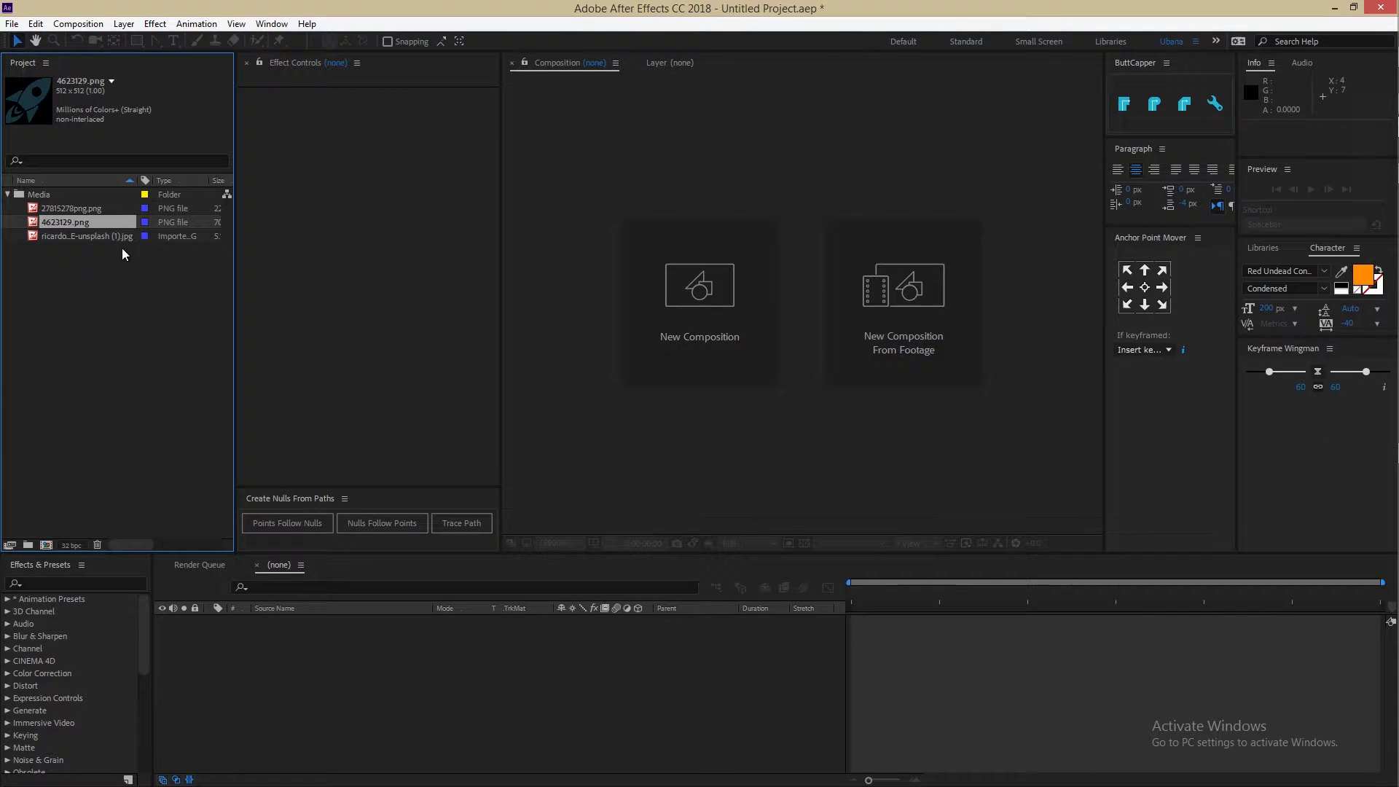
left_click(81, 235)
left_click(179, 403)
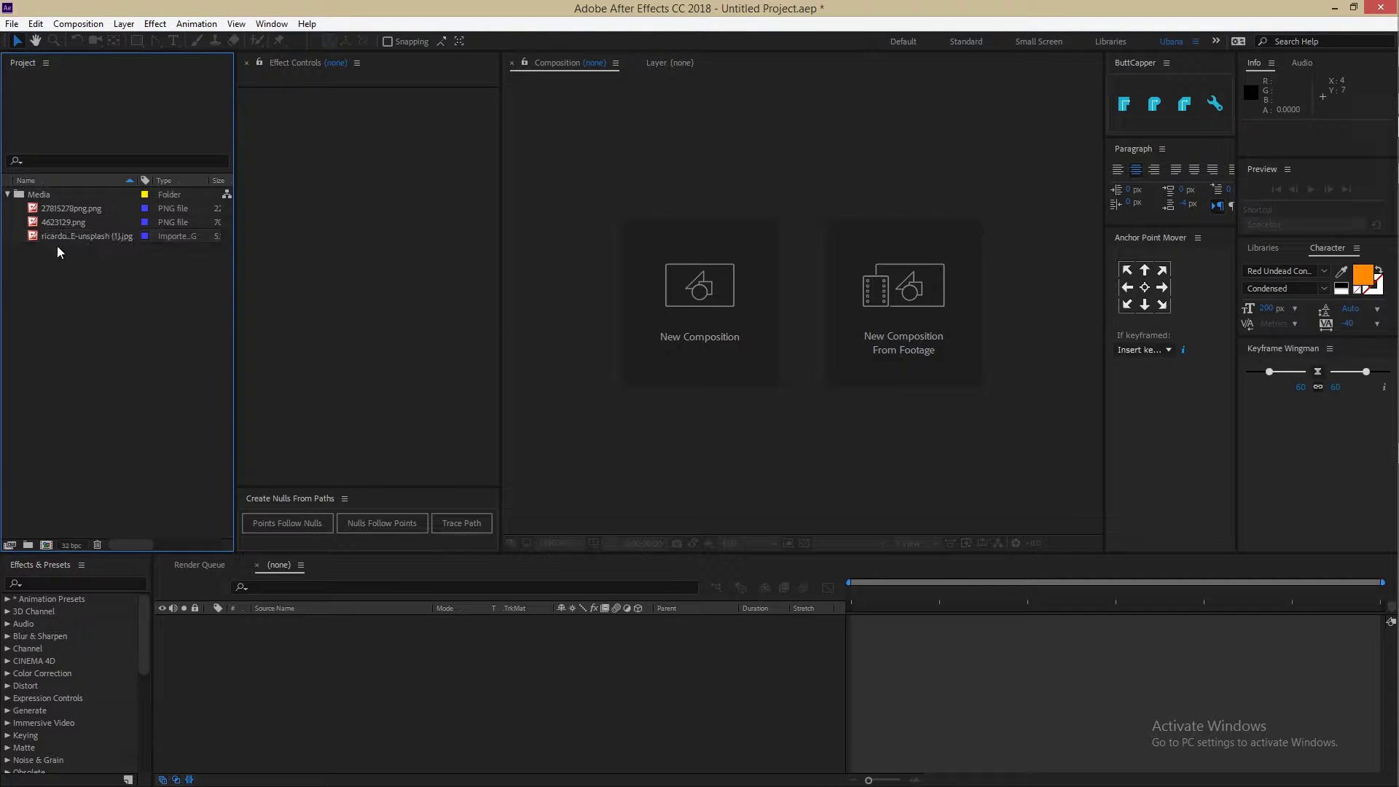
left_click(59, 239)
key("Return")
type("Road_Ma")
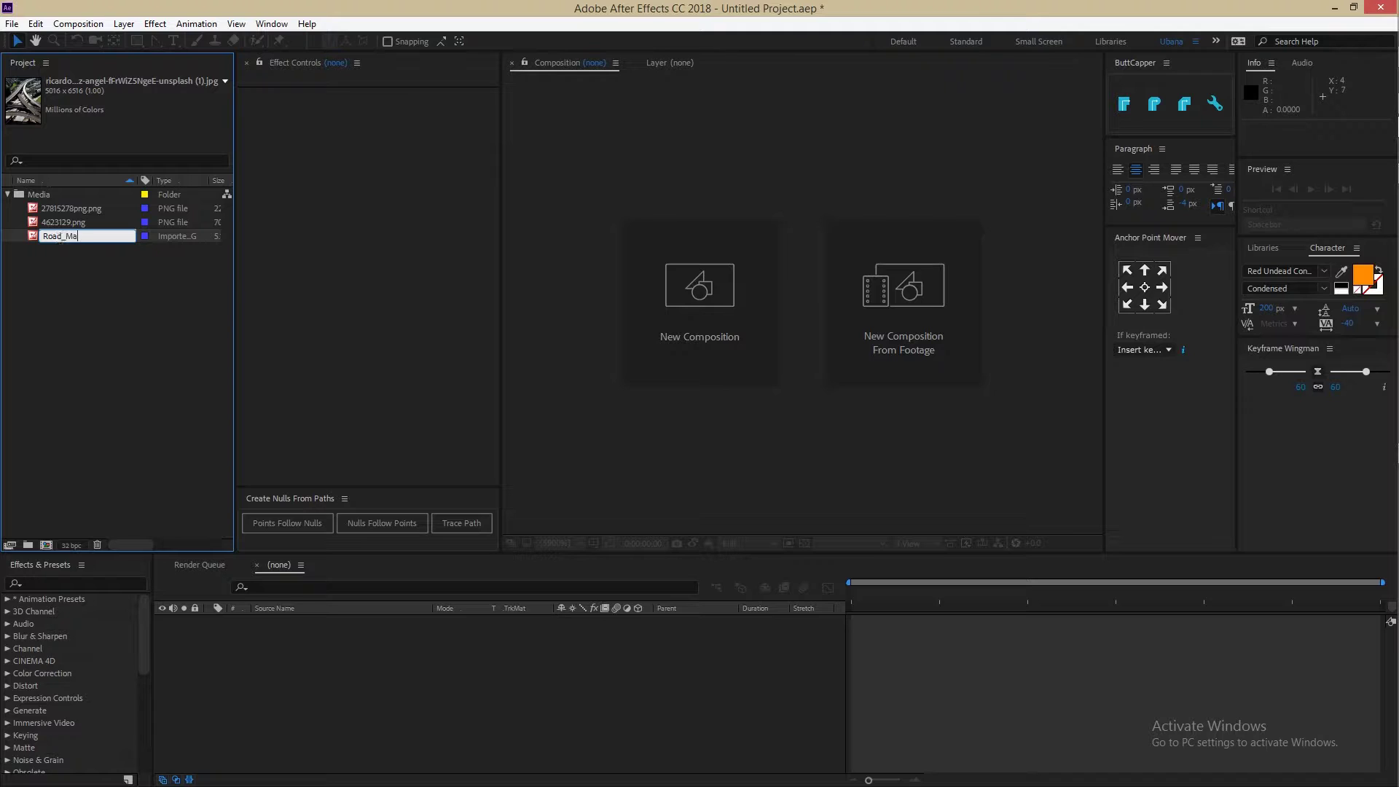
type("p")
key("Return")
Make a Road_Map 2 composition from Road_Map and fit the road photo in the viewer
left_click_drag(55, 241, 46, 545)
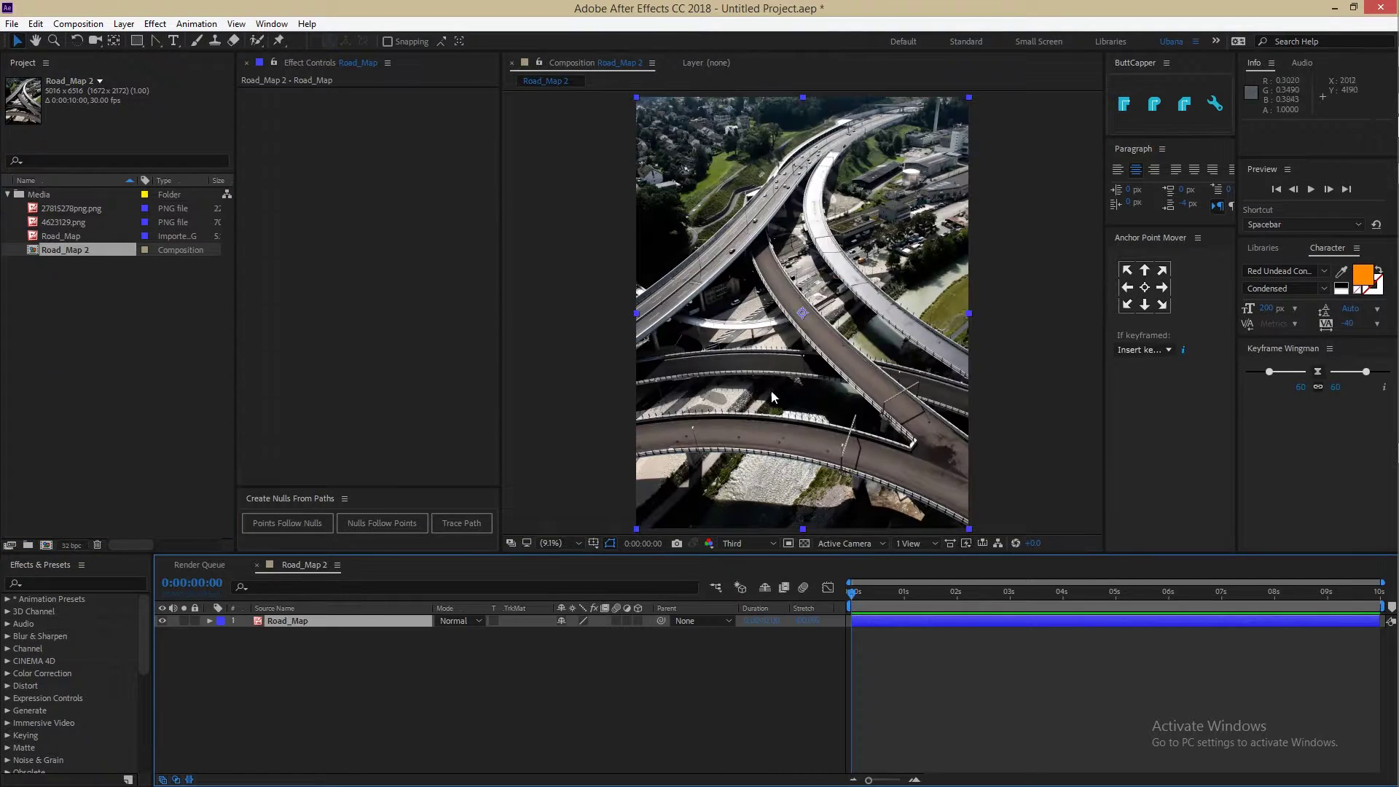
left_click(563, 543)
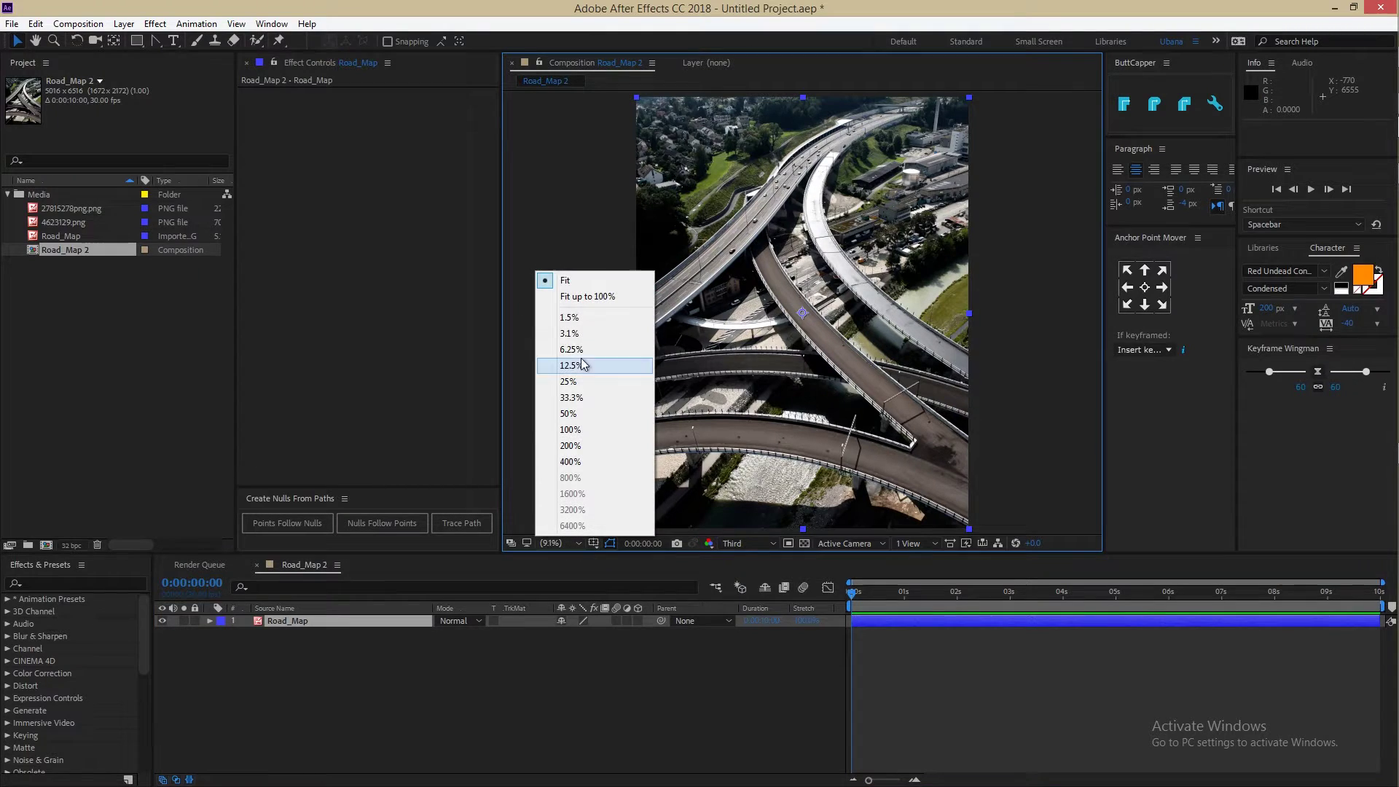
left_click(565, 281)
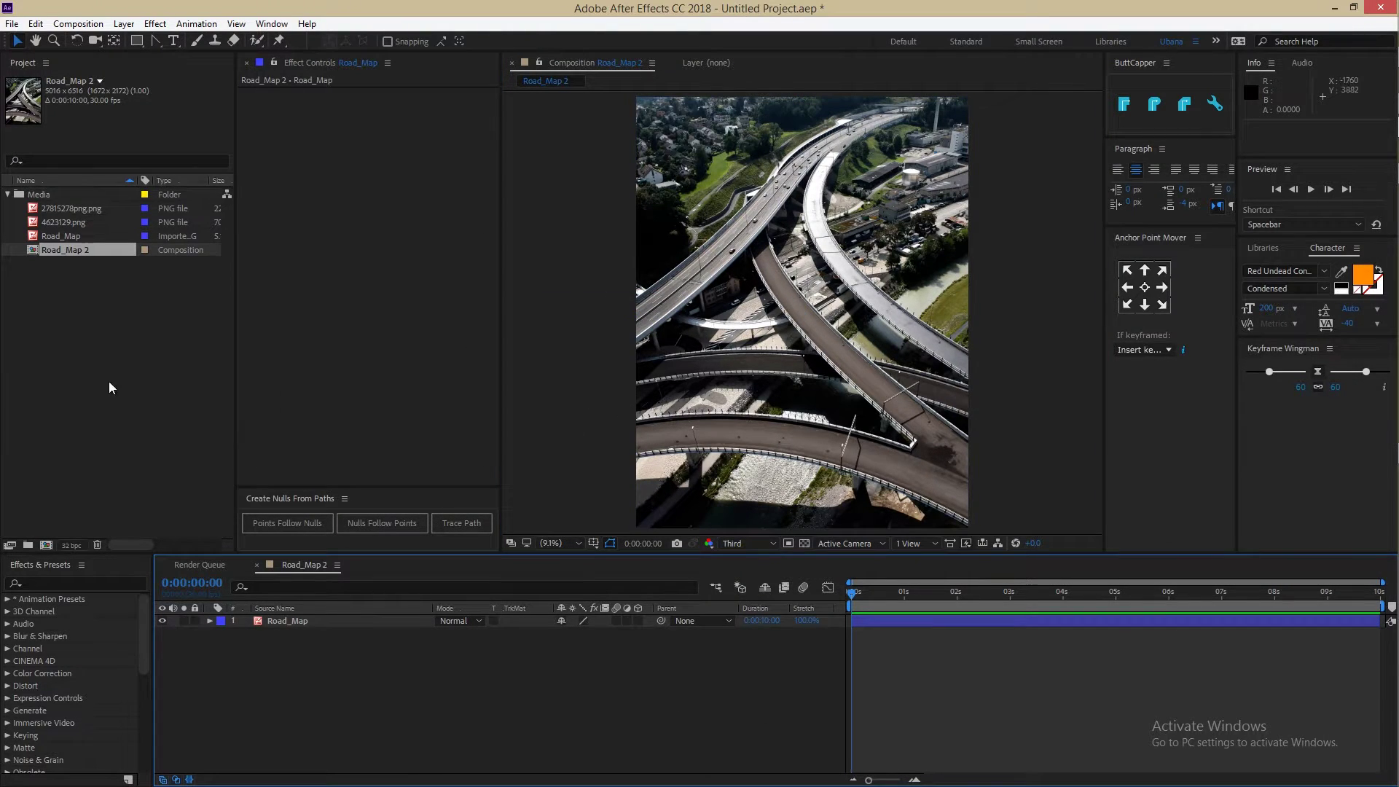
left_click(115, 342)
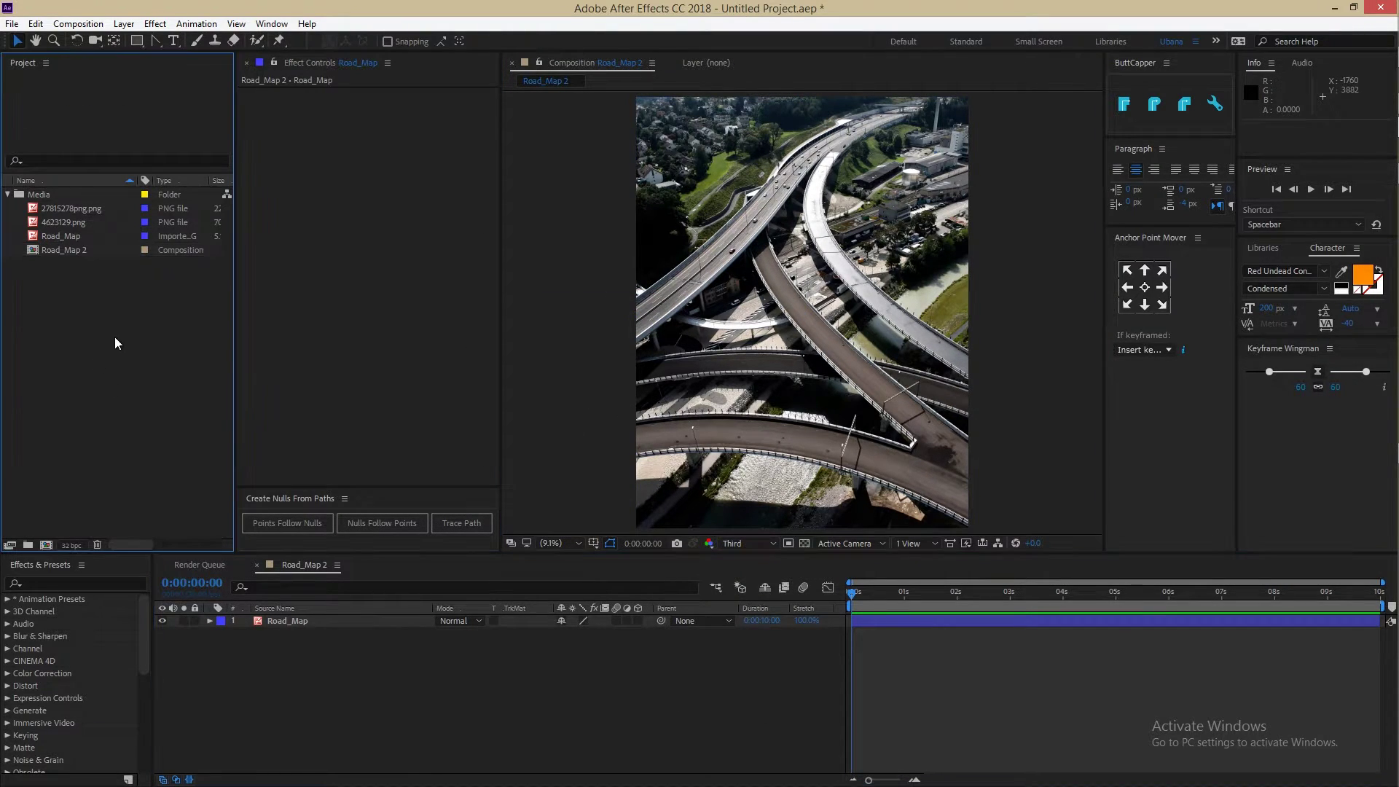
left_click(276, 666)
left_click(157, 42)
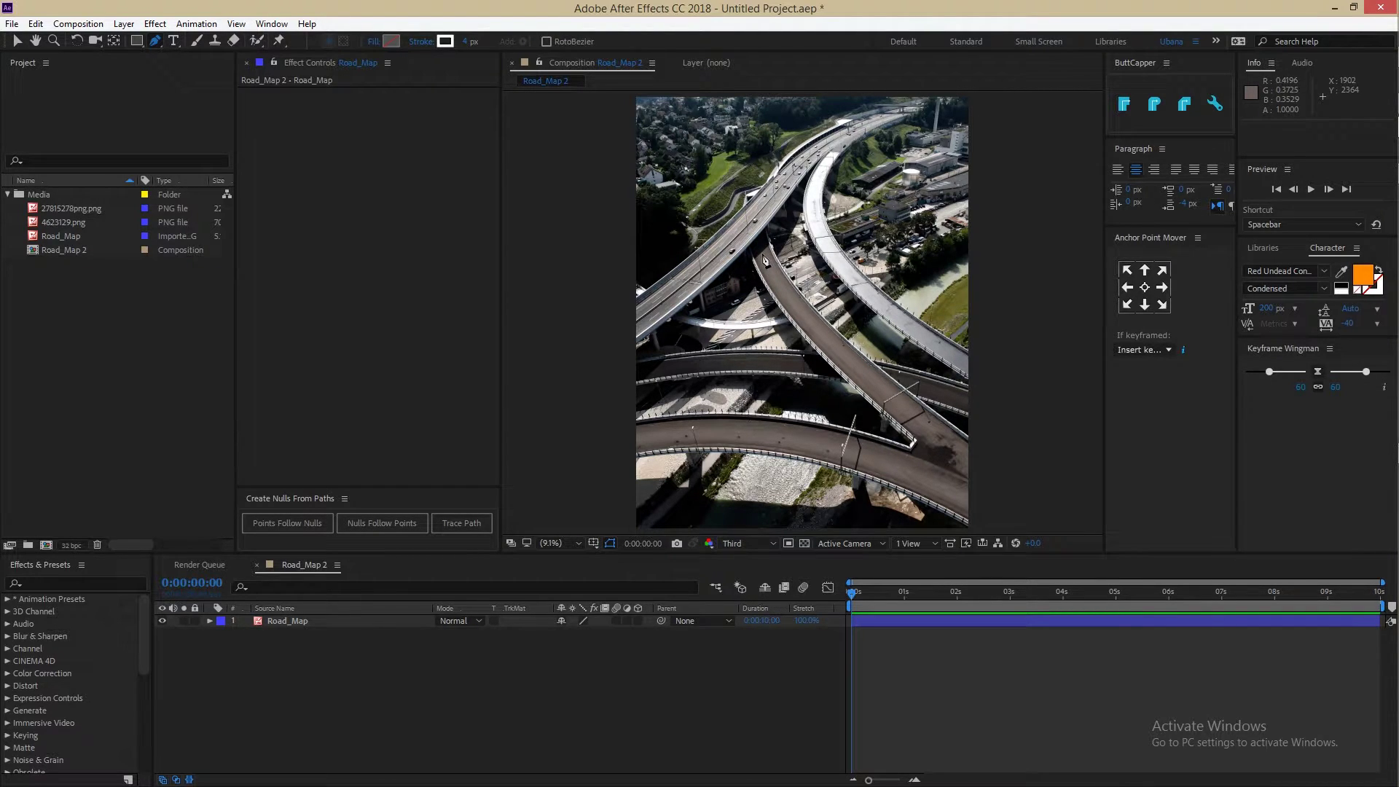
Trace a seven-point pen path from the upper ramp, around the bend, left along the lower road
left_click(761, 254)
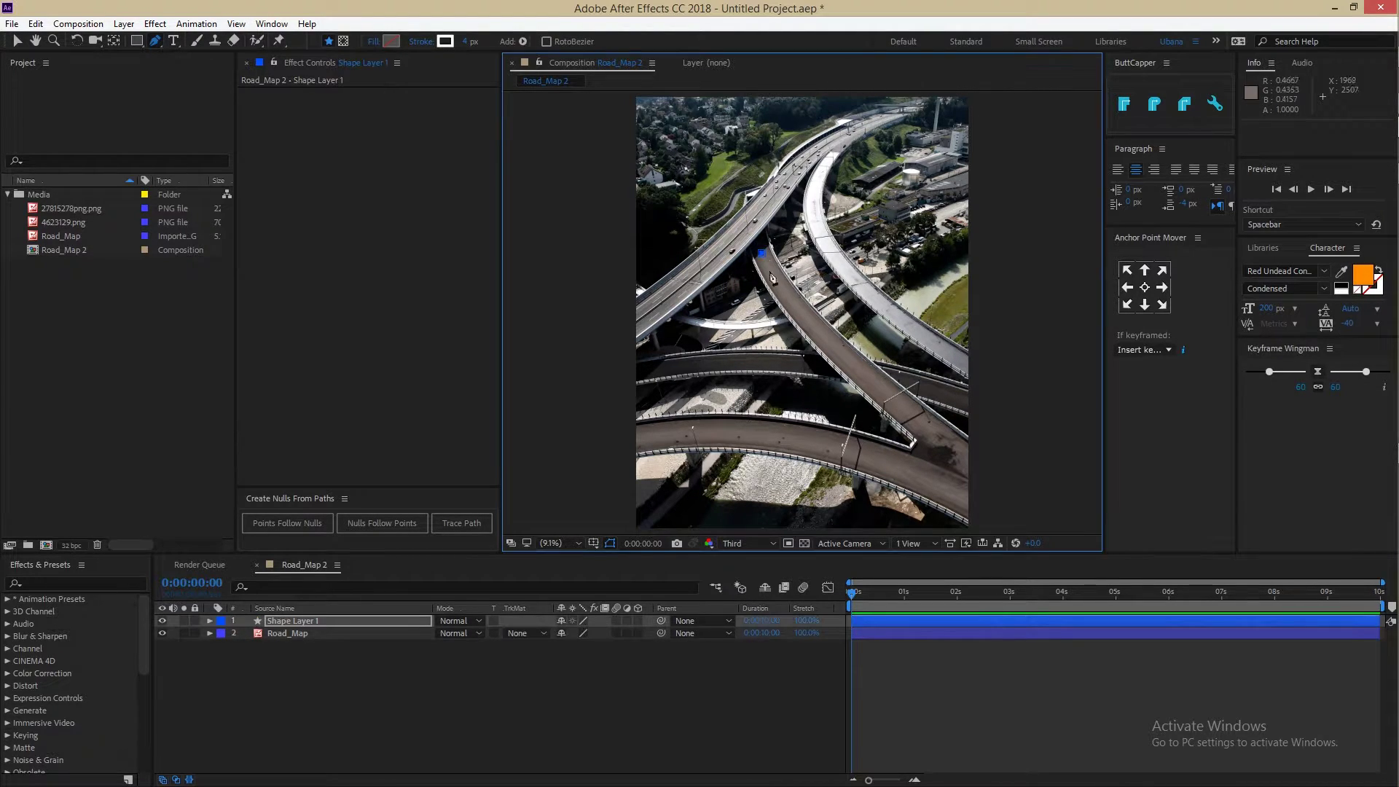
left_click(798, 309)
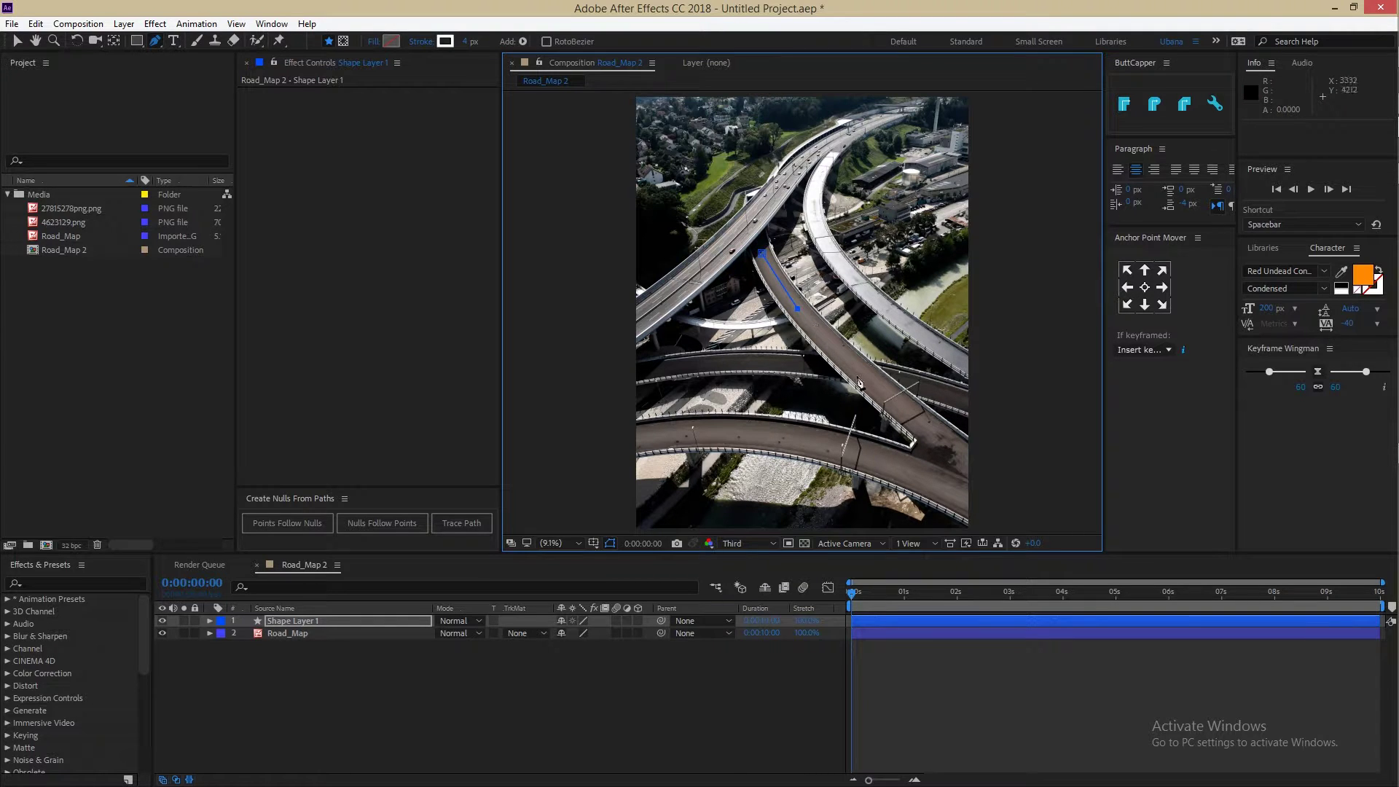
left_click(864, 374)
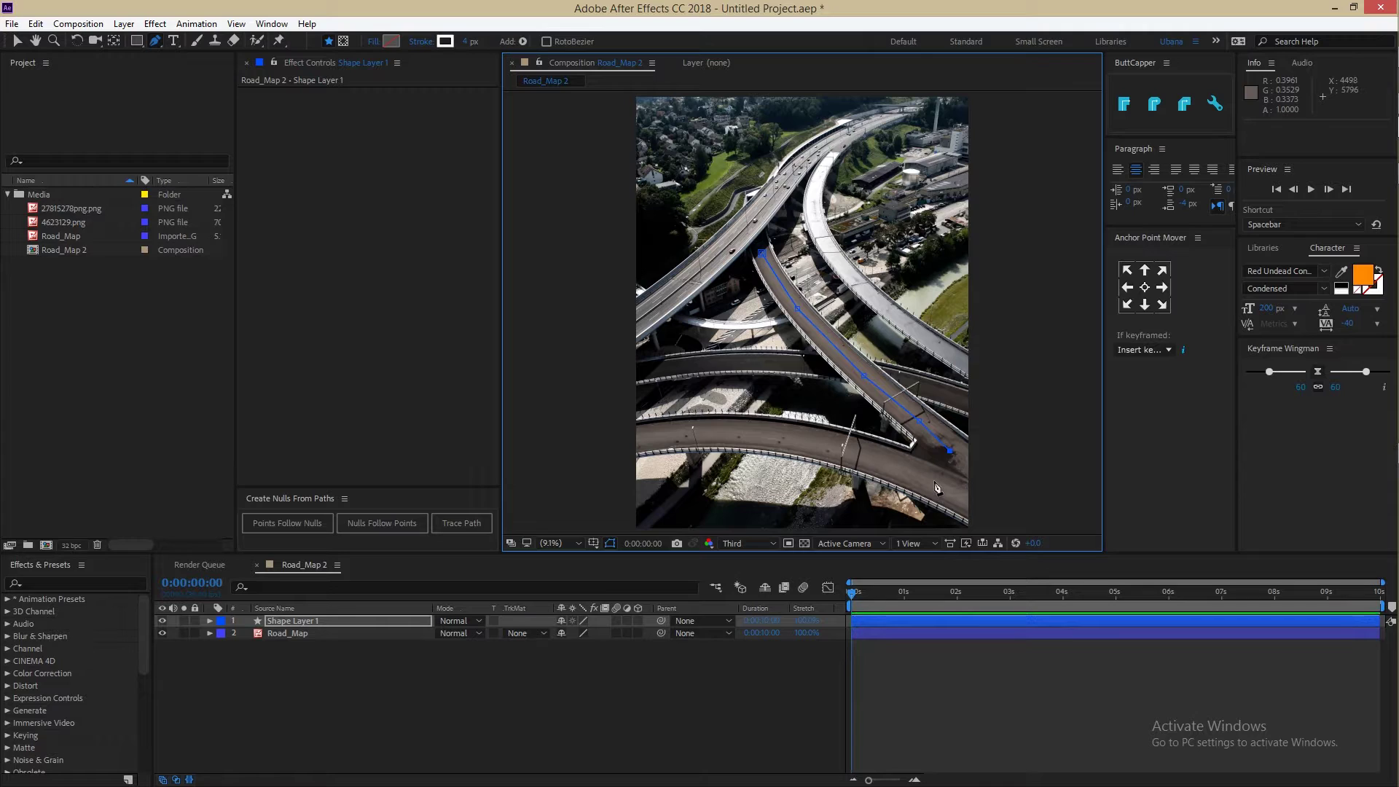
left_click(933, 482)
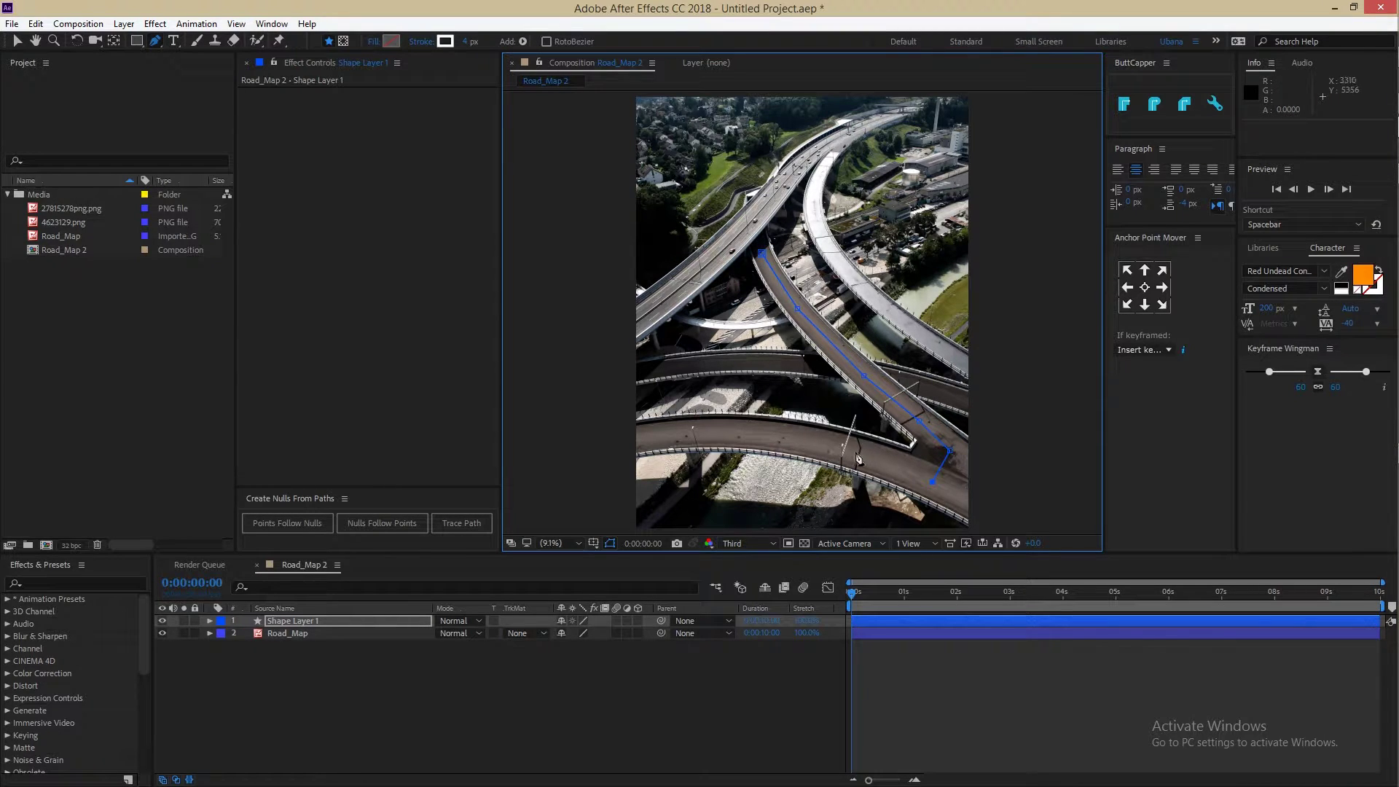
left_click(855, 452)
left_click(757, 434)
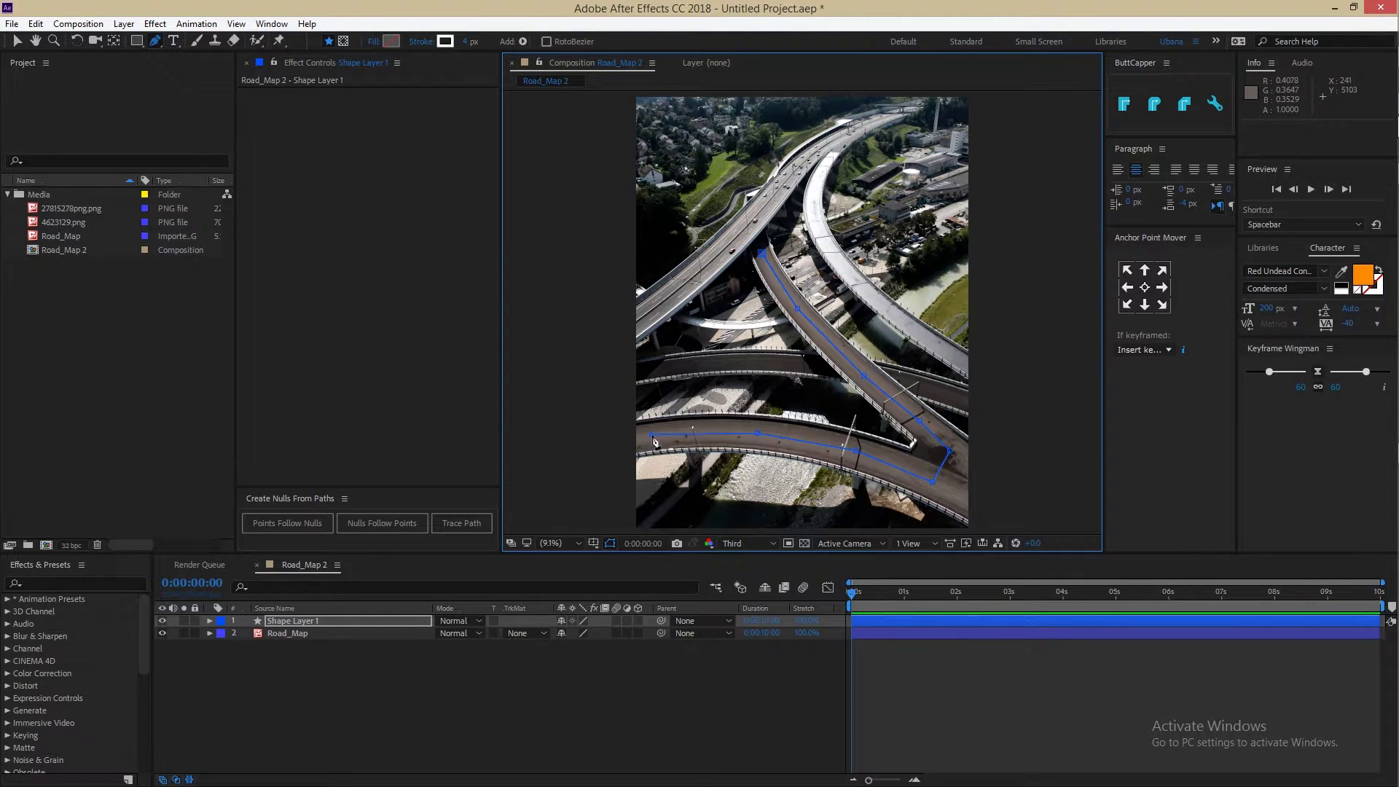
left_click(652, 434)
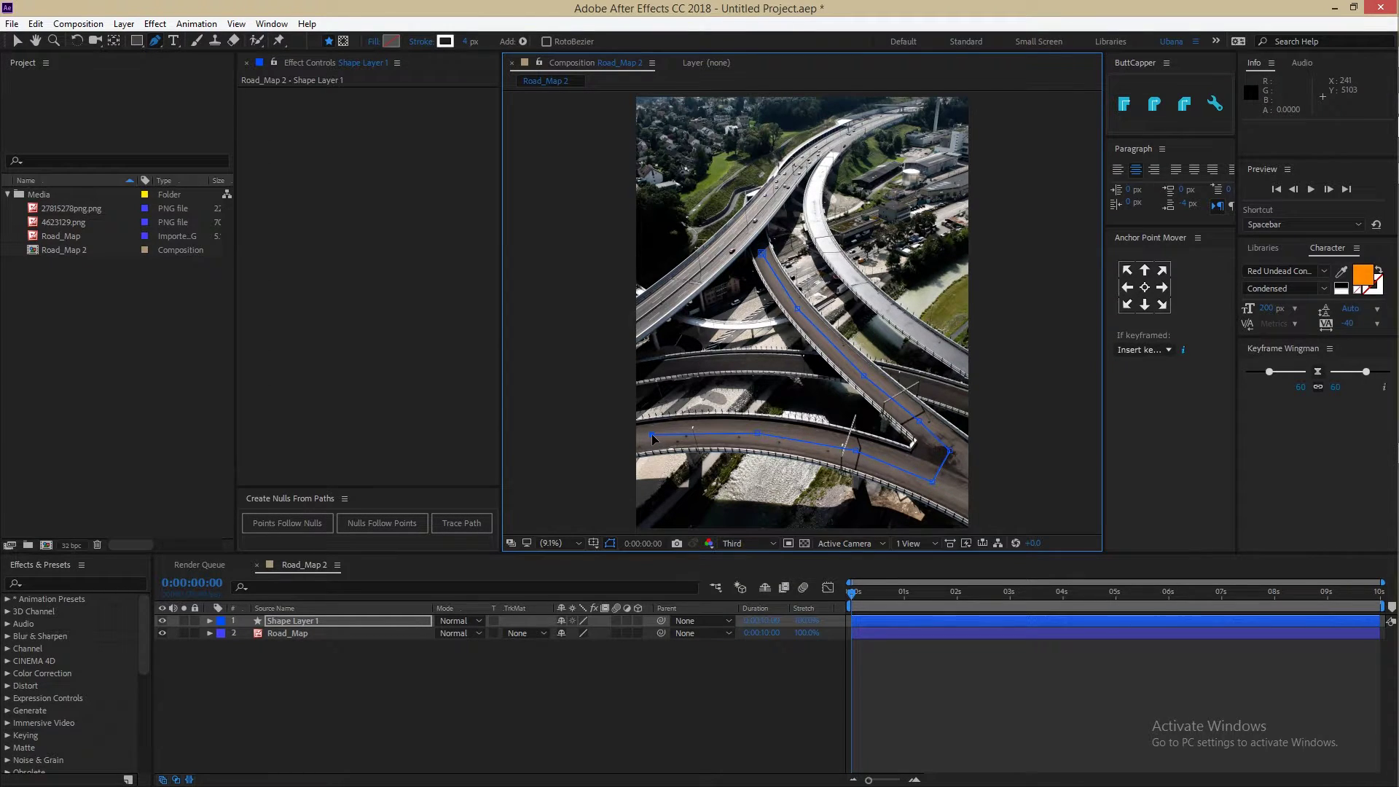
Convert the bottom-right corner point into a curve with the Convert Vertex tool
left_click(161, 45)
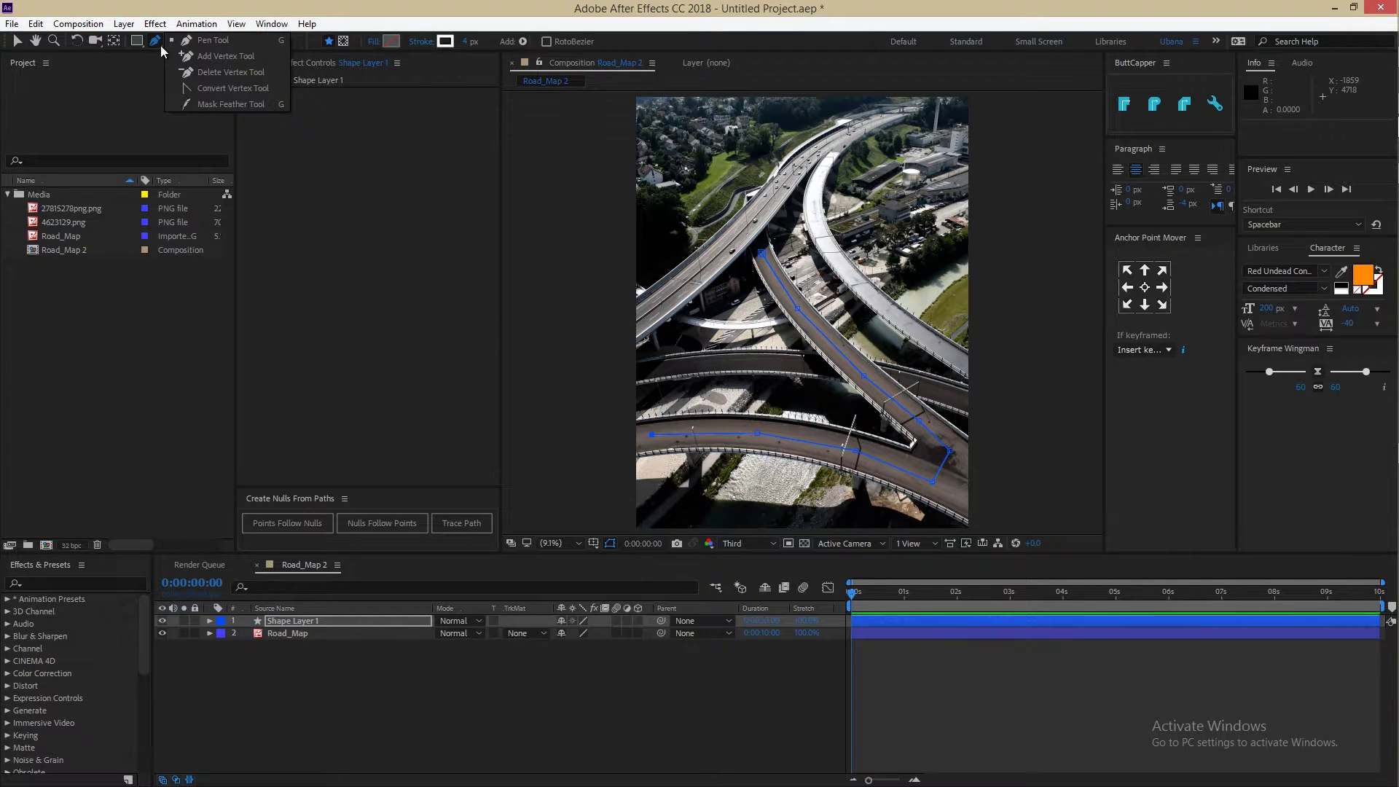
left_click(236, 88)
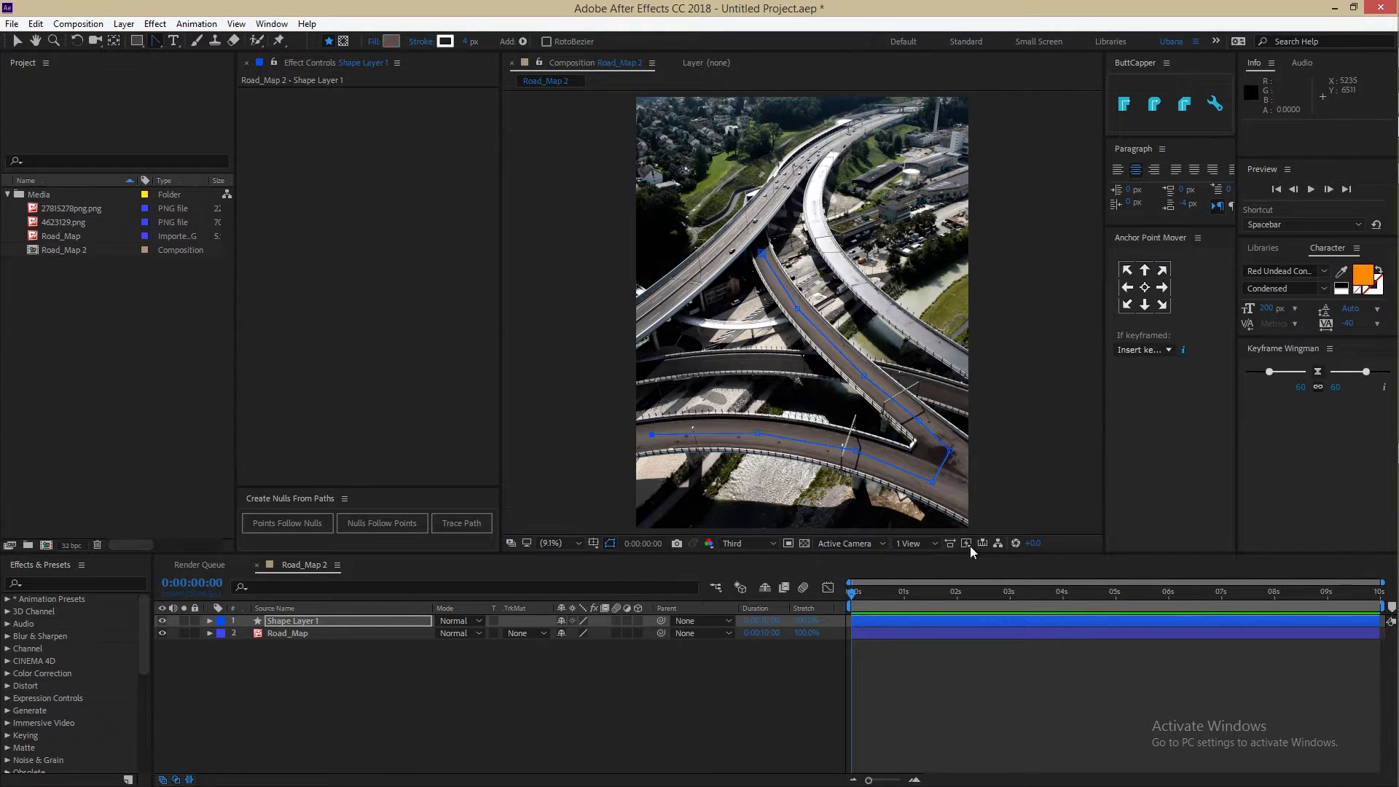
left_click(933, 482)
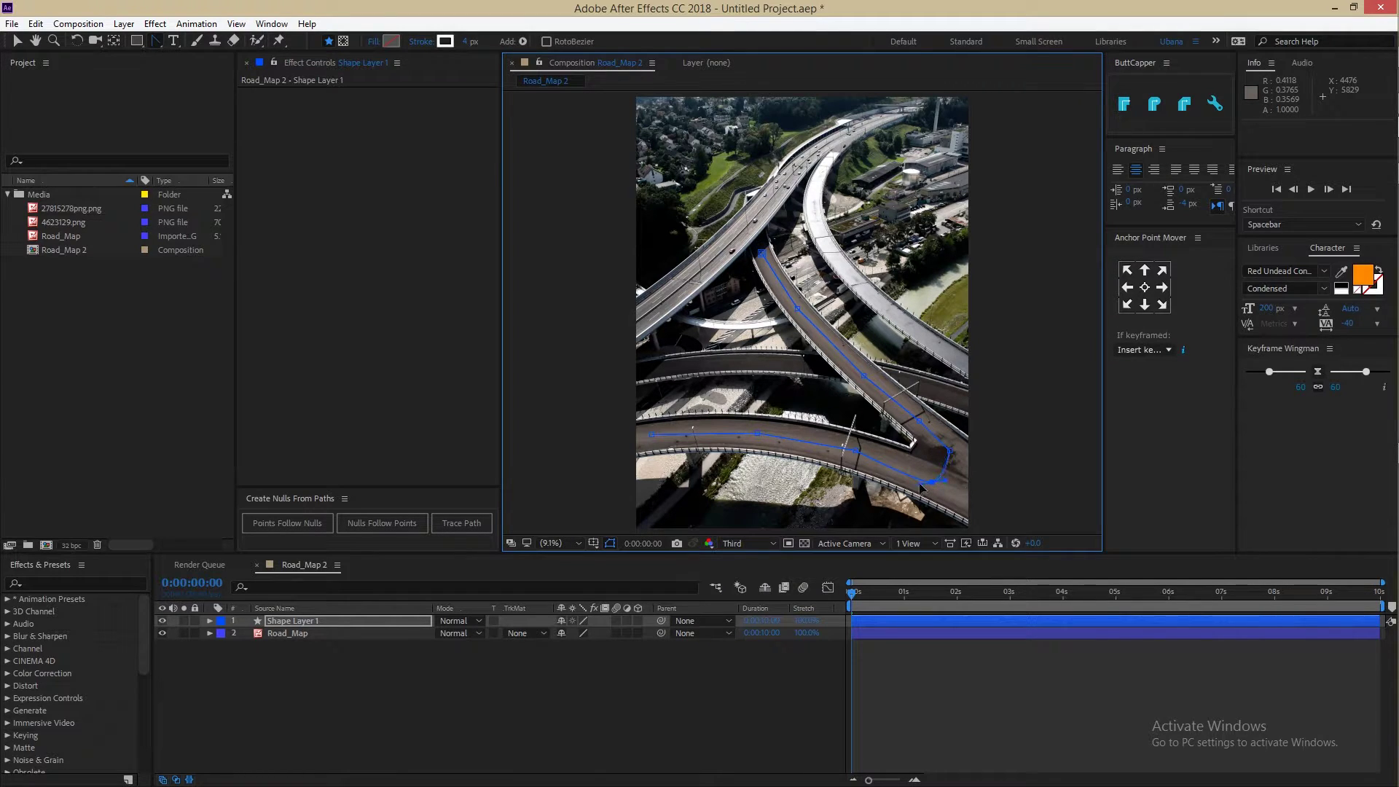
Drag out Bezier handles to round the path smoothly at the bottom-right bend
left_click_drag(951, 455, 955, 457)
left_click_drag(951, 461, 959, 470)
scroll(957, 465, "up", 5)
left_click_drag(1010, 319, 928, 304)
Add further Pen points along the lower road, smooth them into curves, and fit the view
key("g")
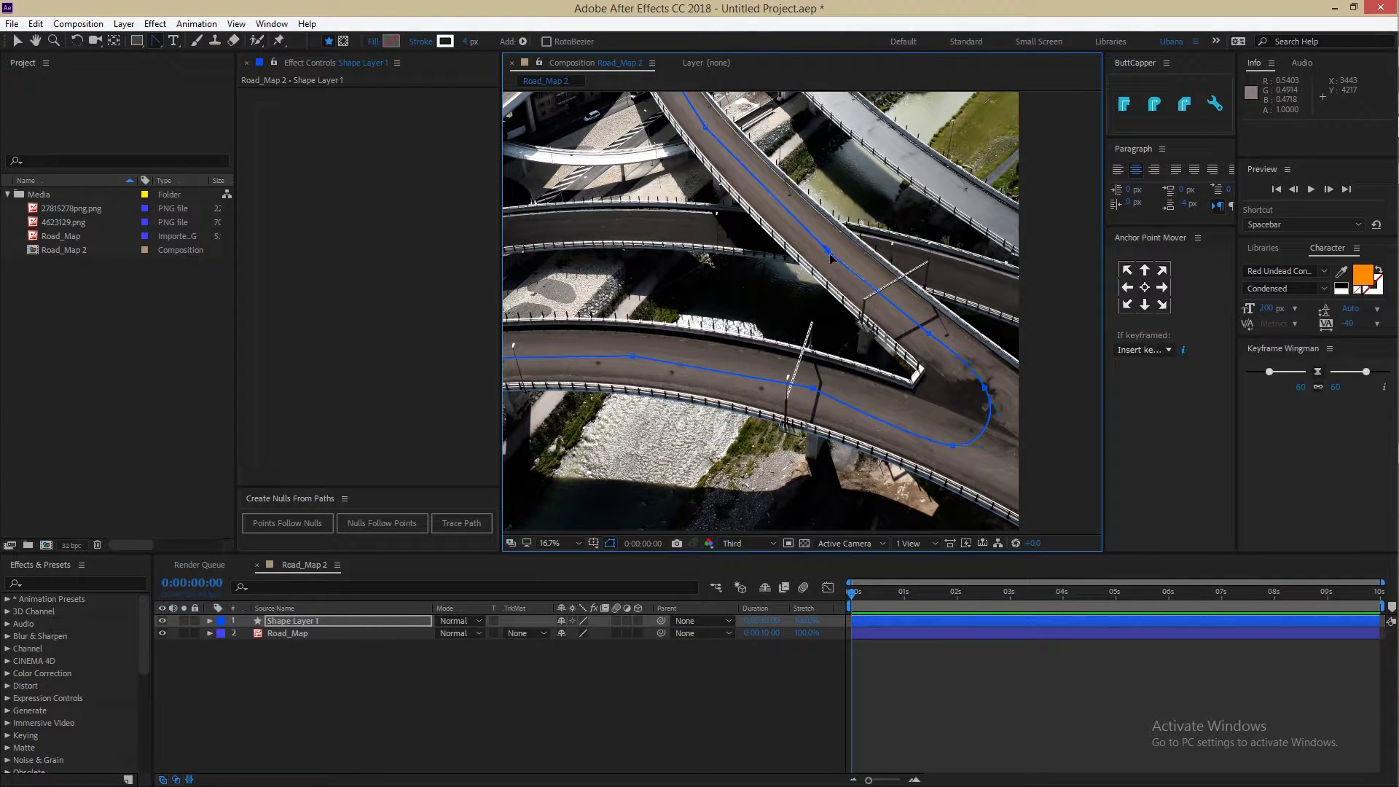
left_click(830, 256)
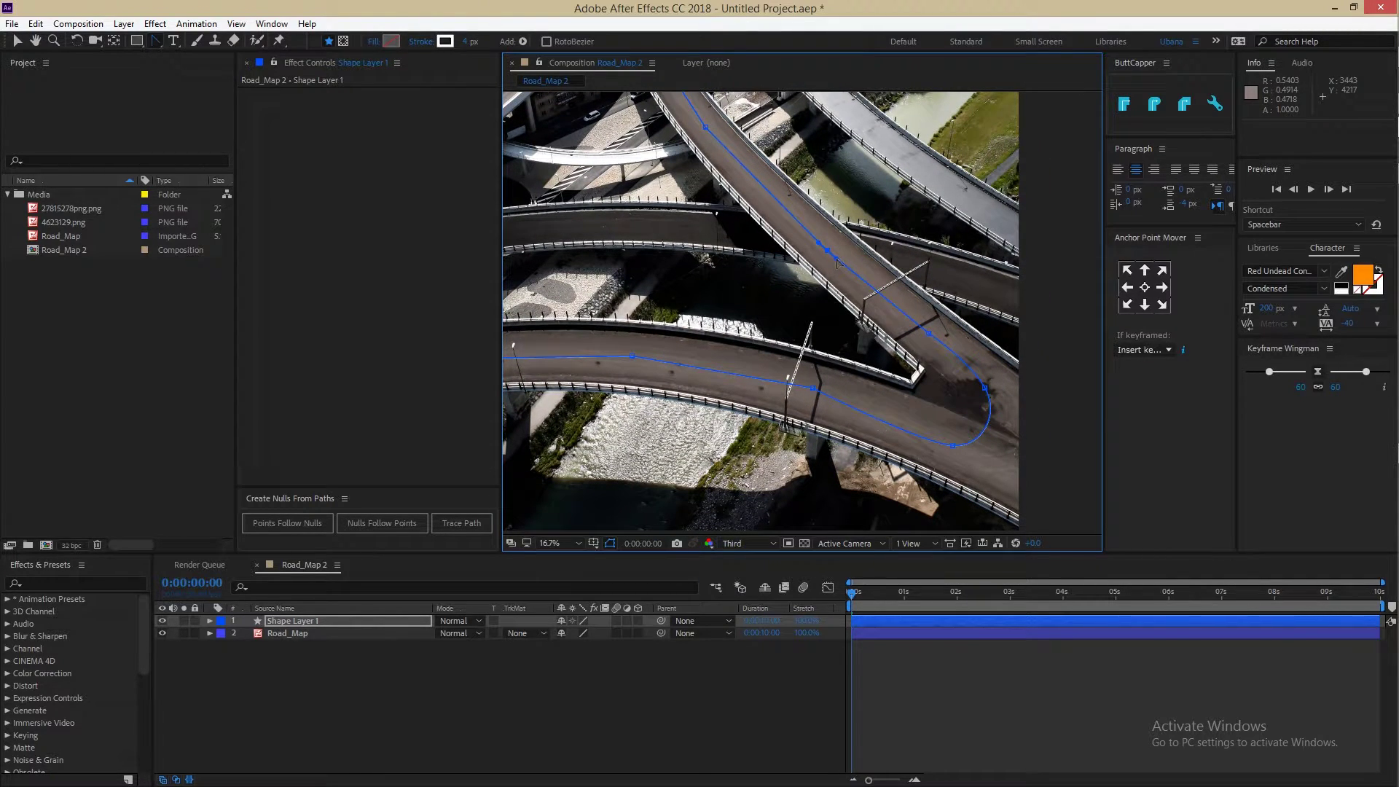
left_click_drag(707, 130, 842, 319)
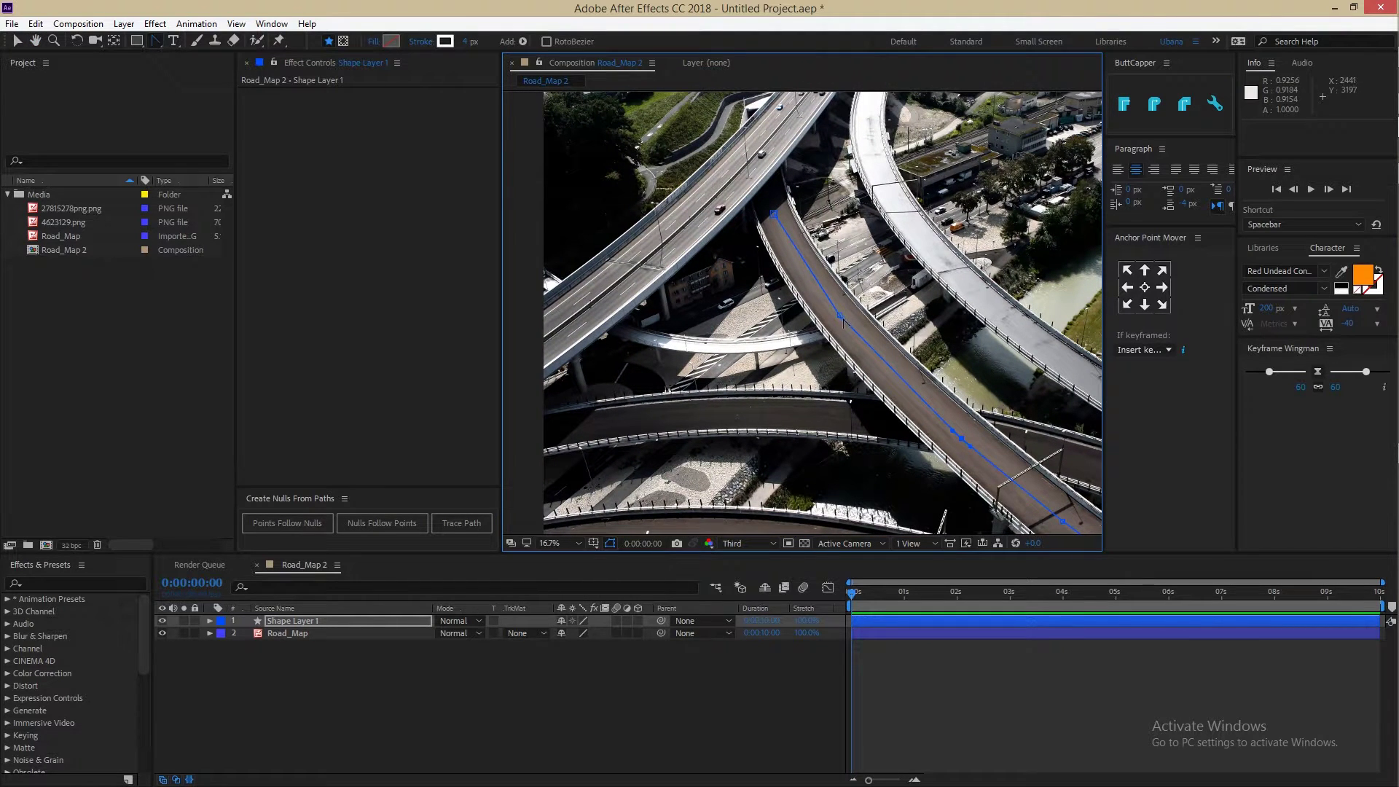
left_click(833, 309)
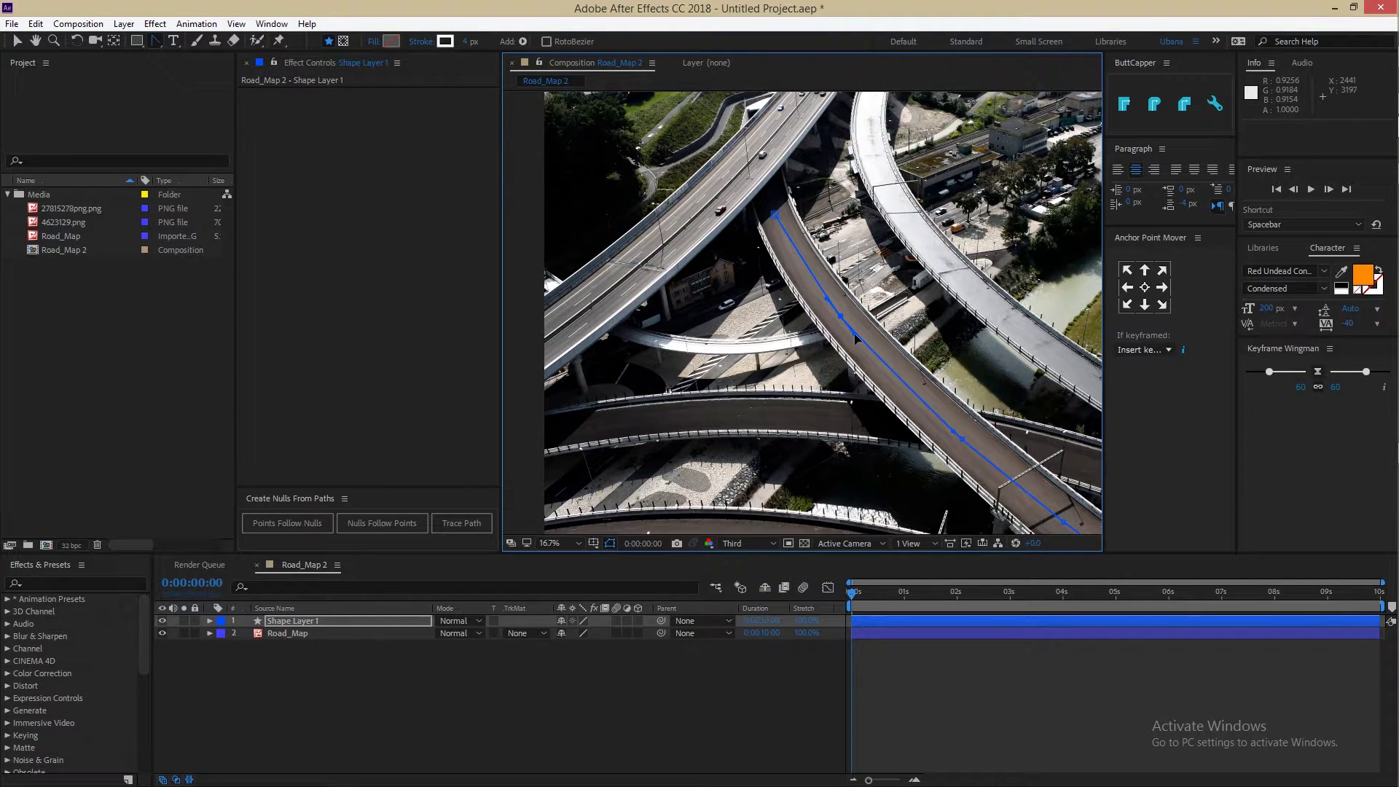
mouse_move(853, 333)
left_mouse_down()
mouse_move(1003, 354)
mouse_move(936, 378)
left_mouse_up()
left_click(922, 364)
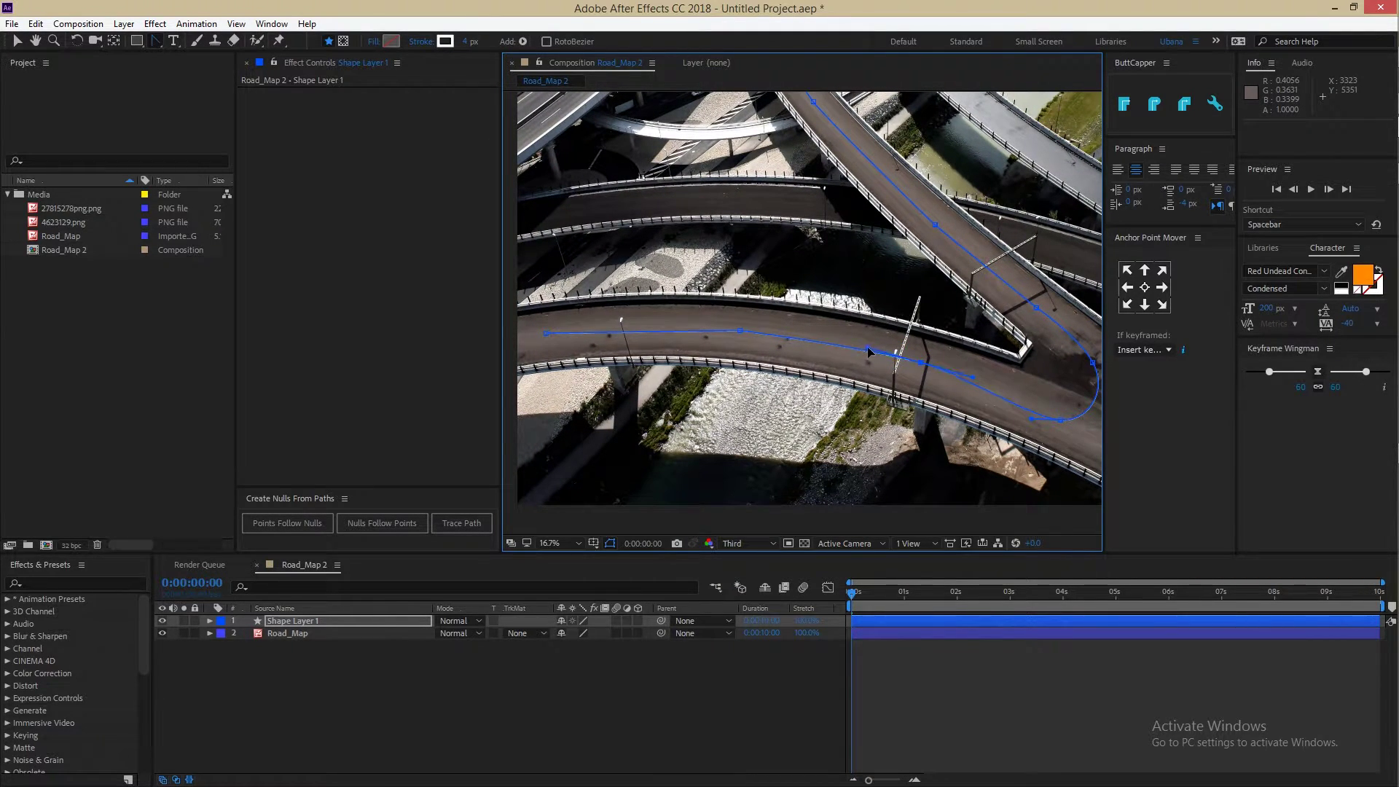
left_click_drag(867, 351, 1033, 362)
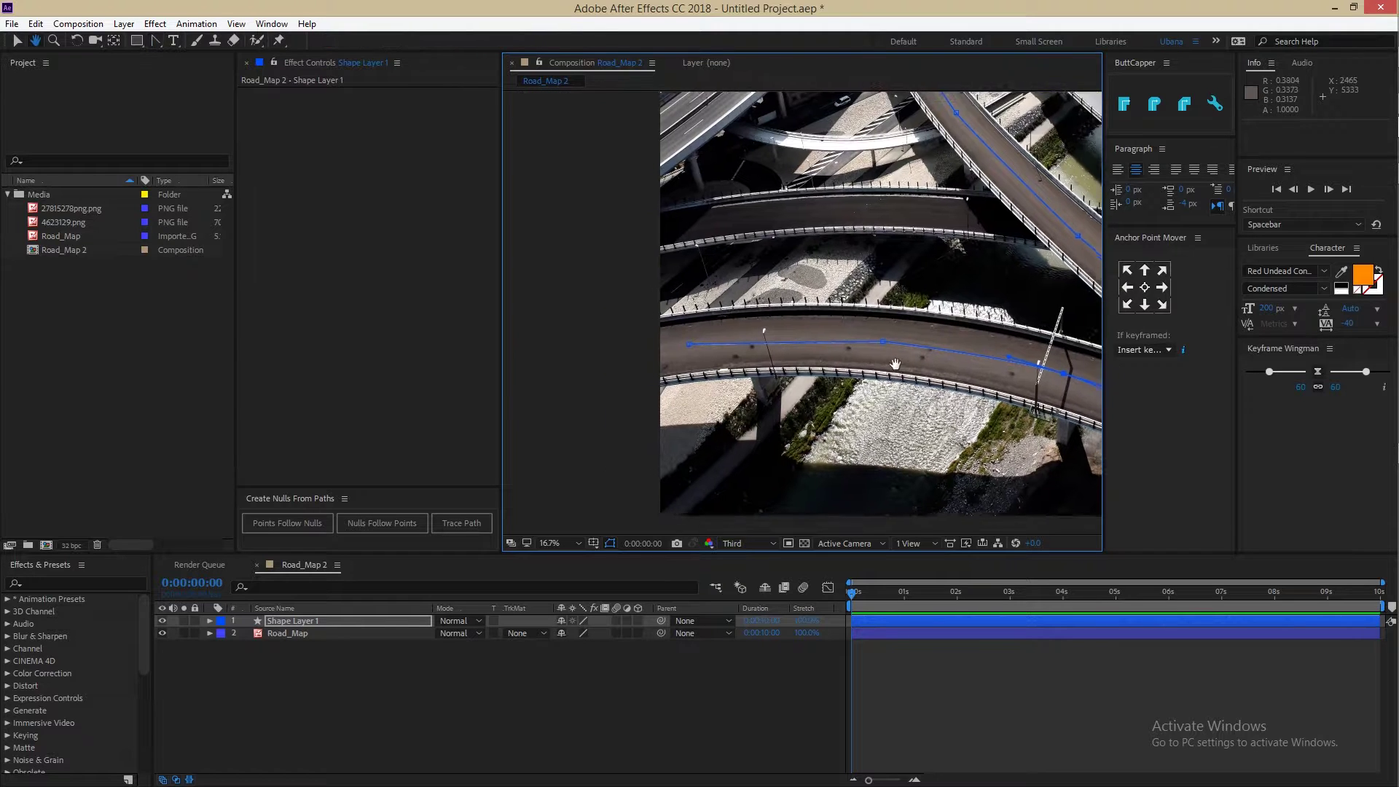
left_click_drag(905, 342, 718, 296)
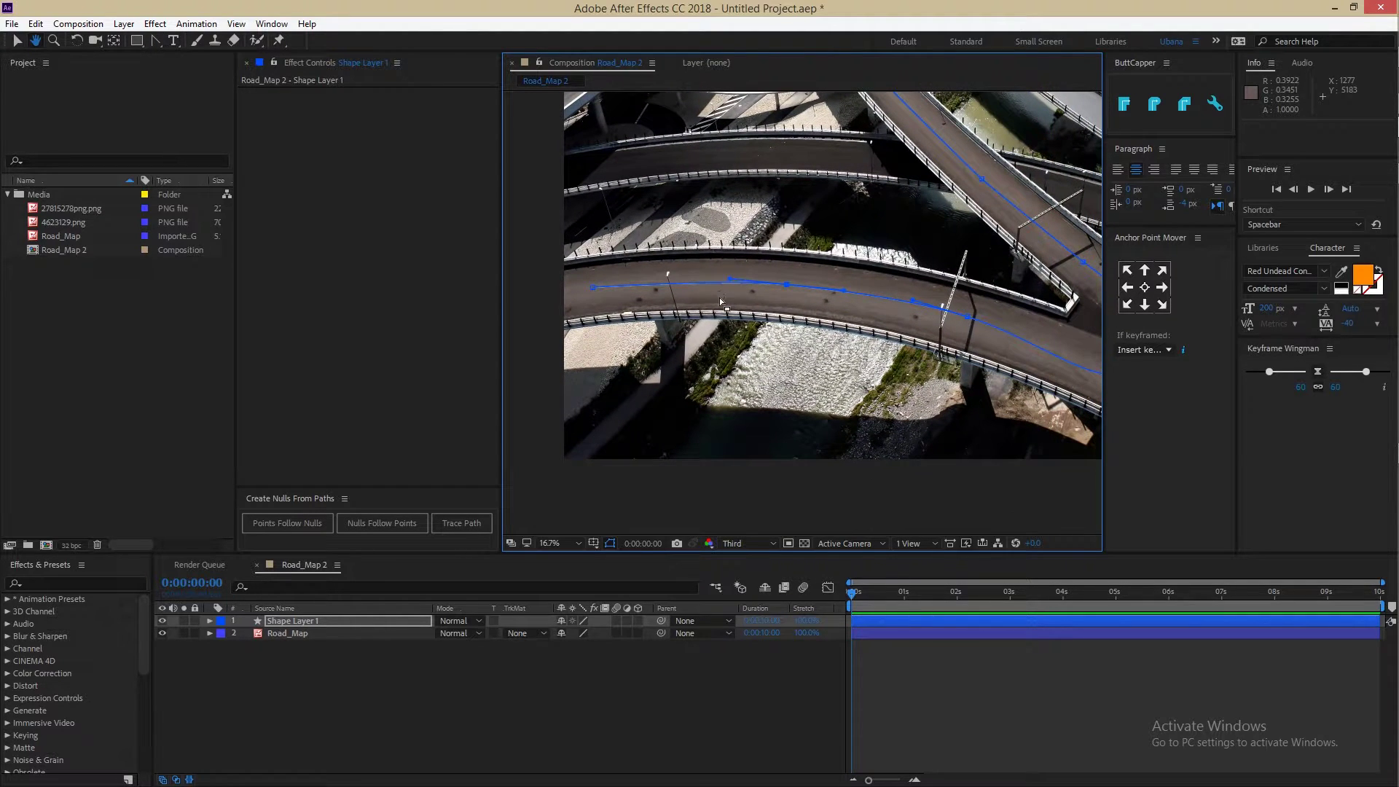
left_click(467, 42)
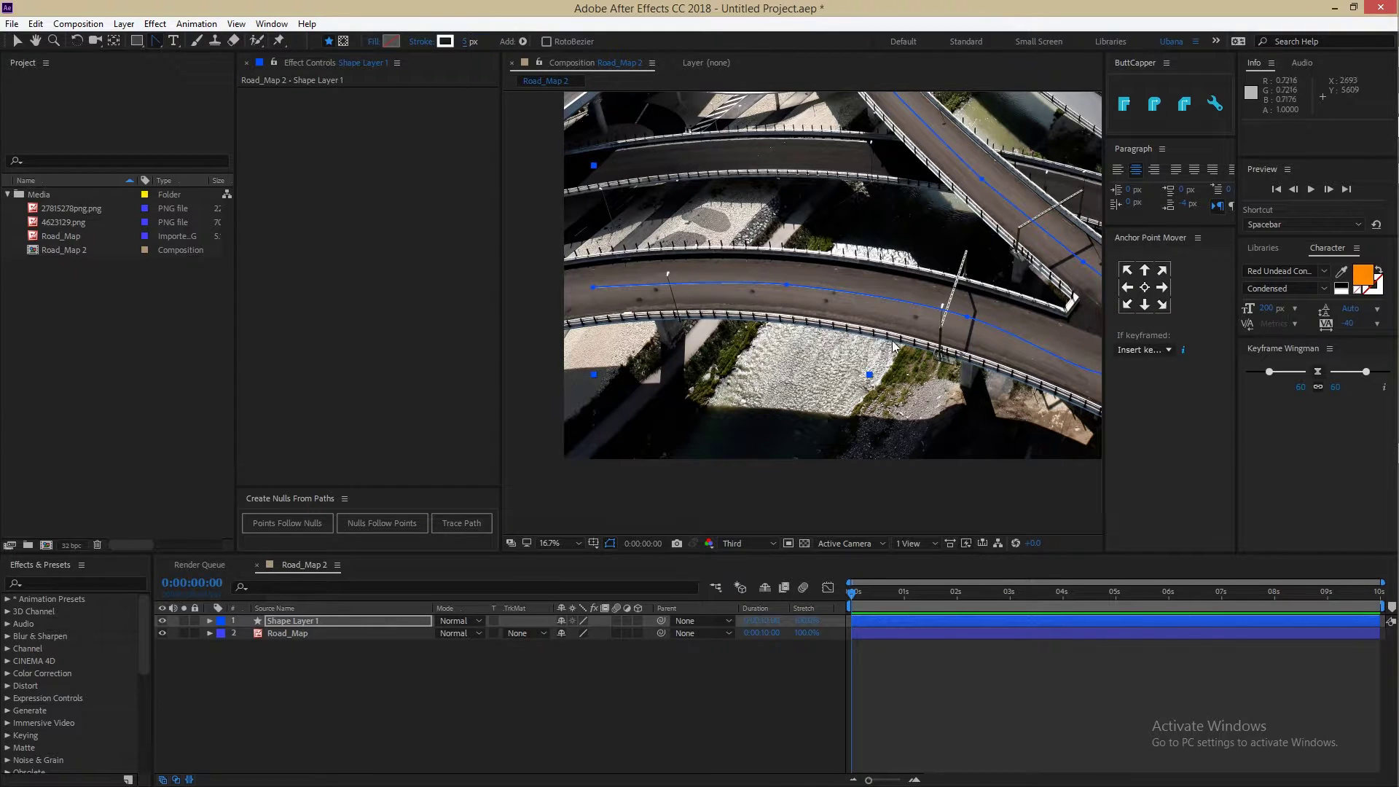
left_click(552, 544)
left_click(566, 278)
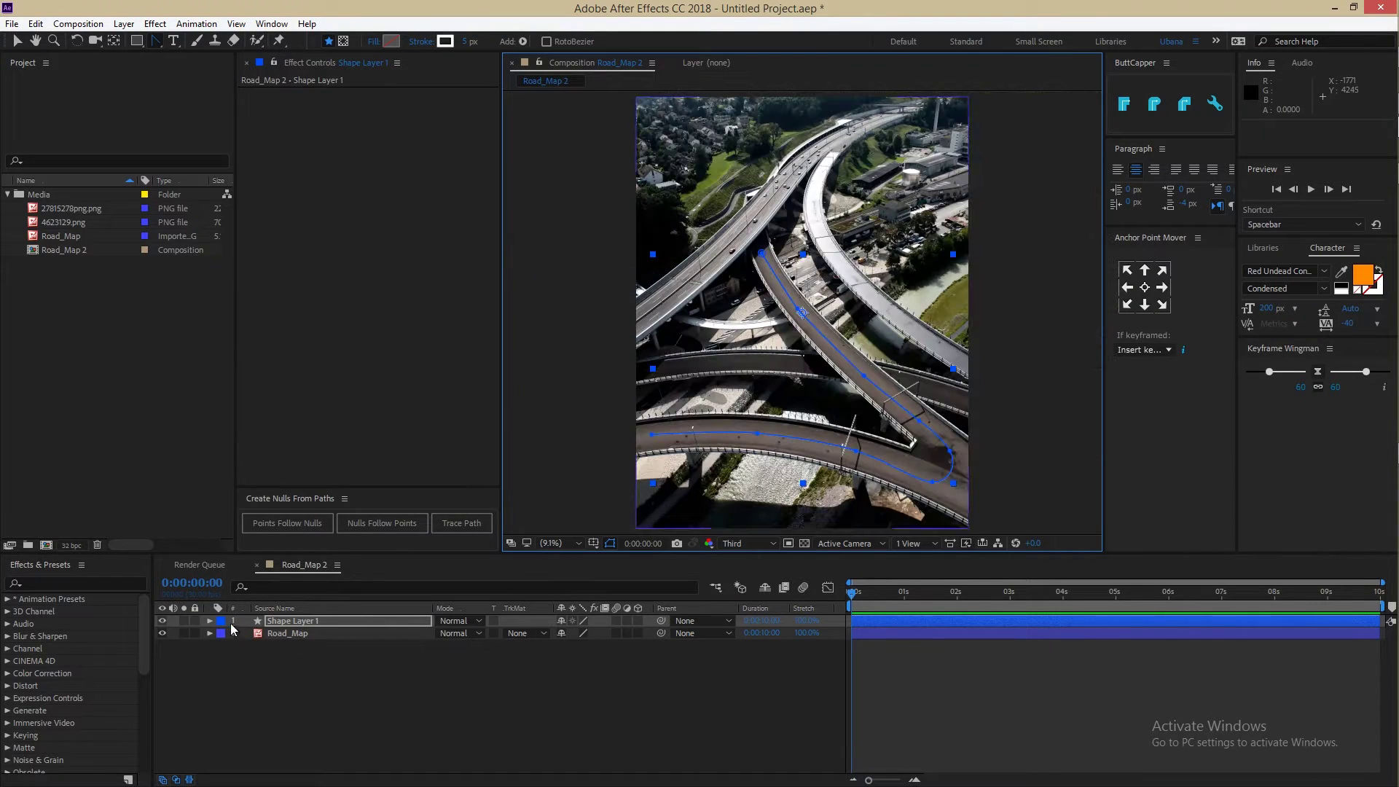
Add dashes to Shape Layer 1's Stroke 1 so the road path becomes a dashed line
left_click(210, 620)
left_click(222, 634)
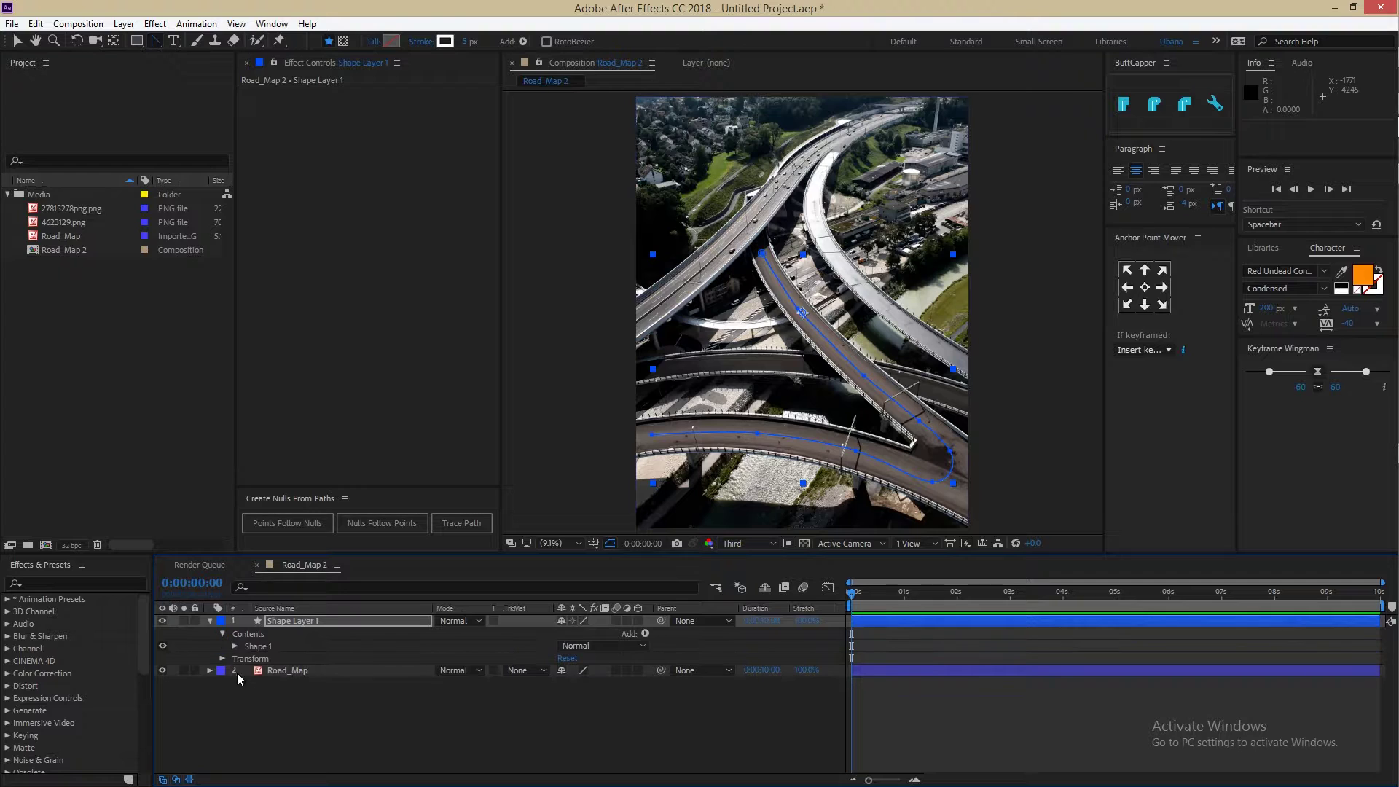
left_click(235, 646)
left_click(248, 696)
scroll(342, 698, "down", 2)
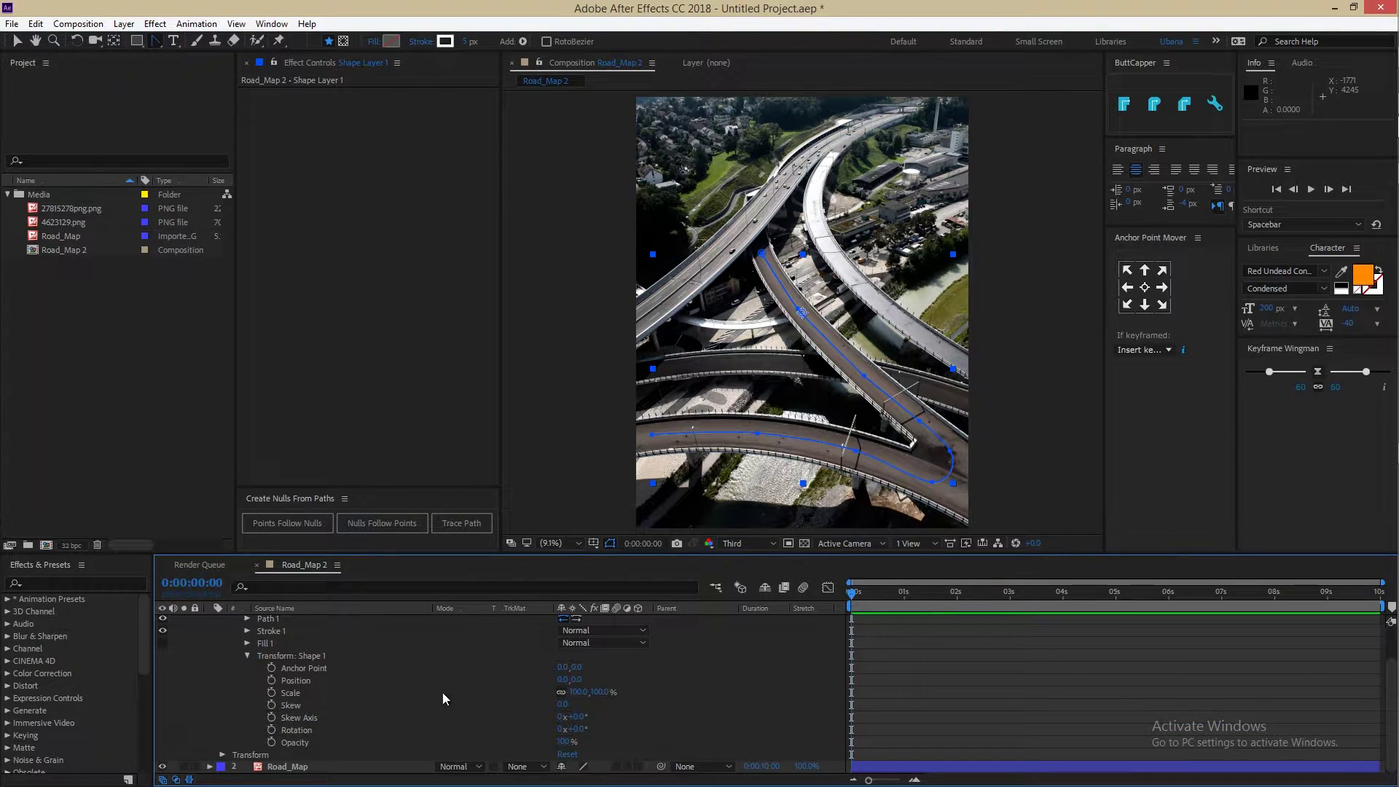
left_click(247, 655)
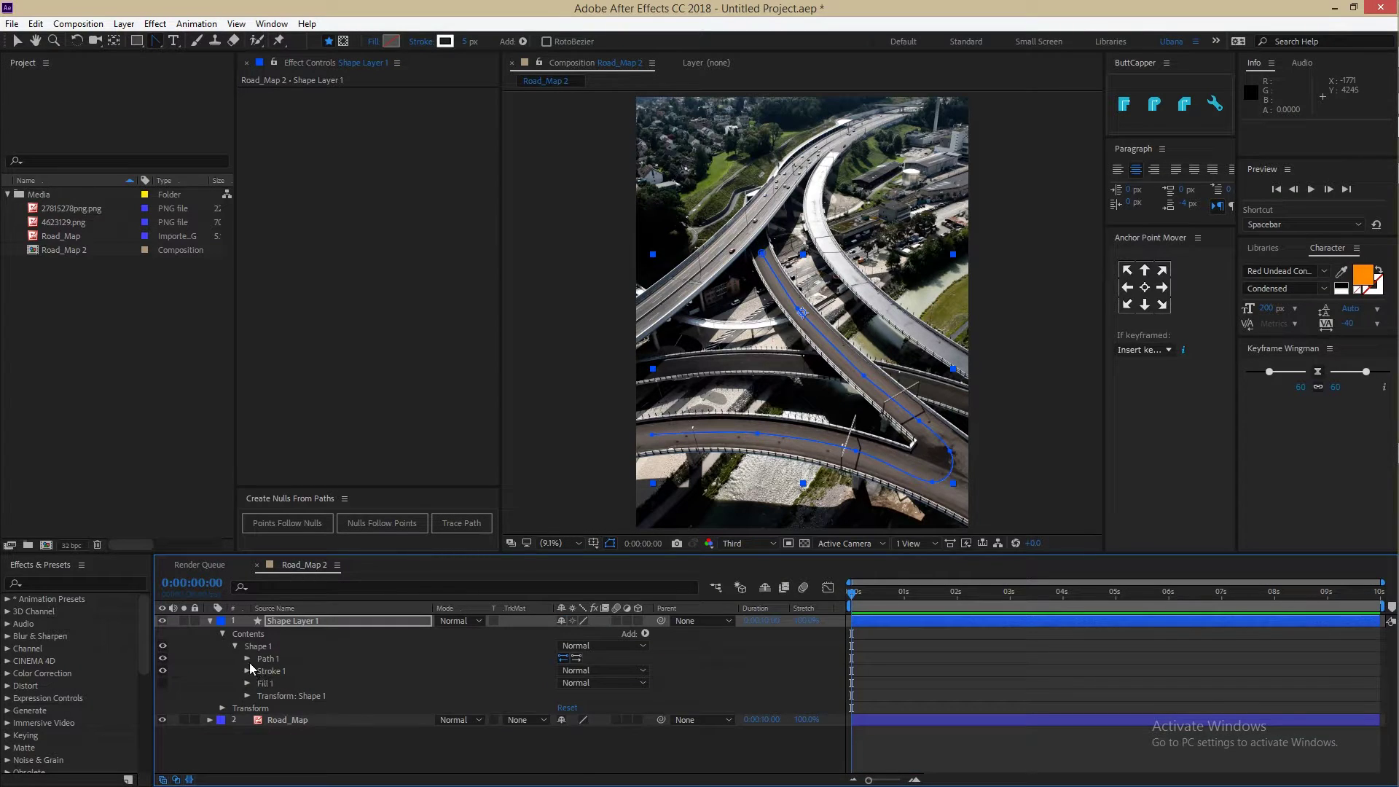
left_click(247, 658)
left_click(246, 658)
left_click(248, 670)
left_click(306, 717)
scroll(628, 711, "down", 3)
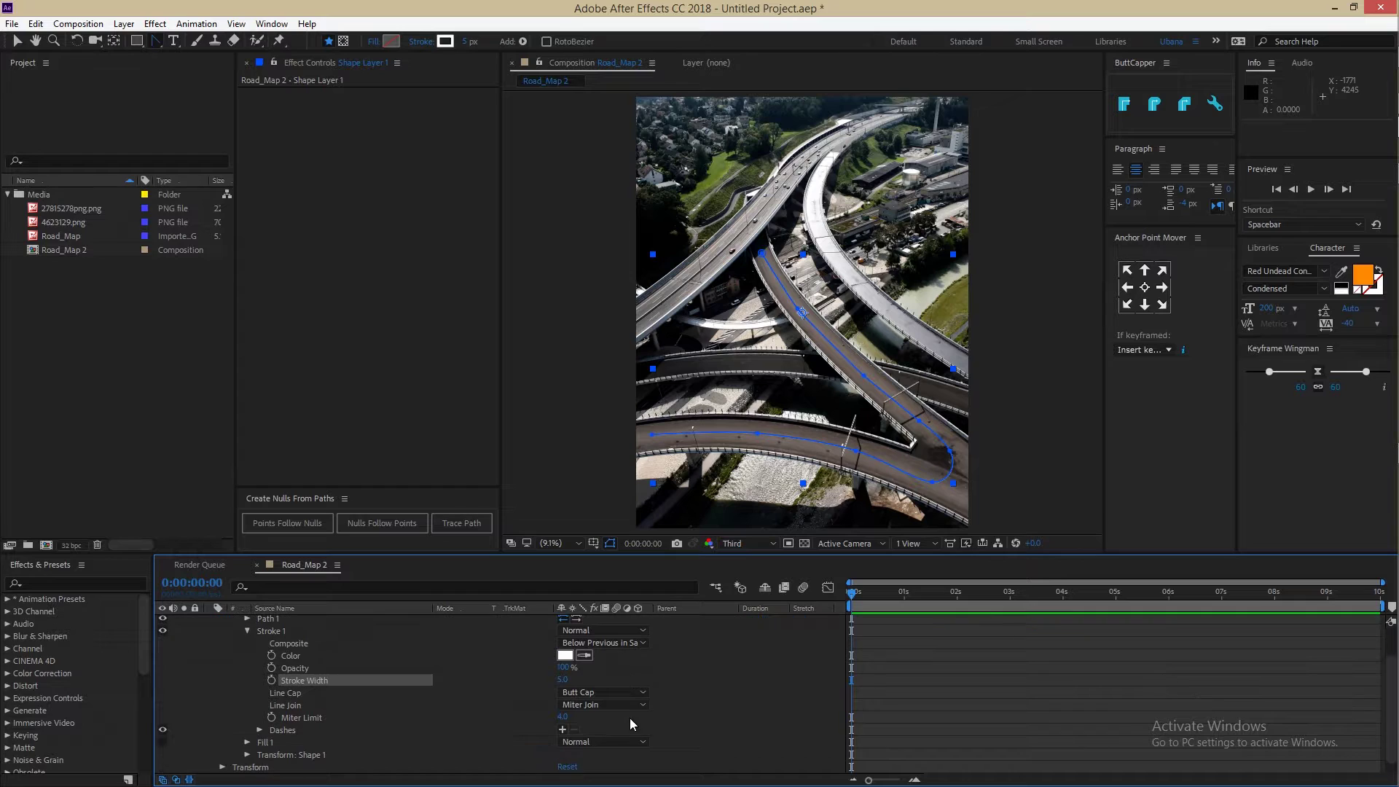
left_click(559, 729)
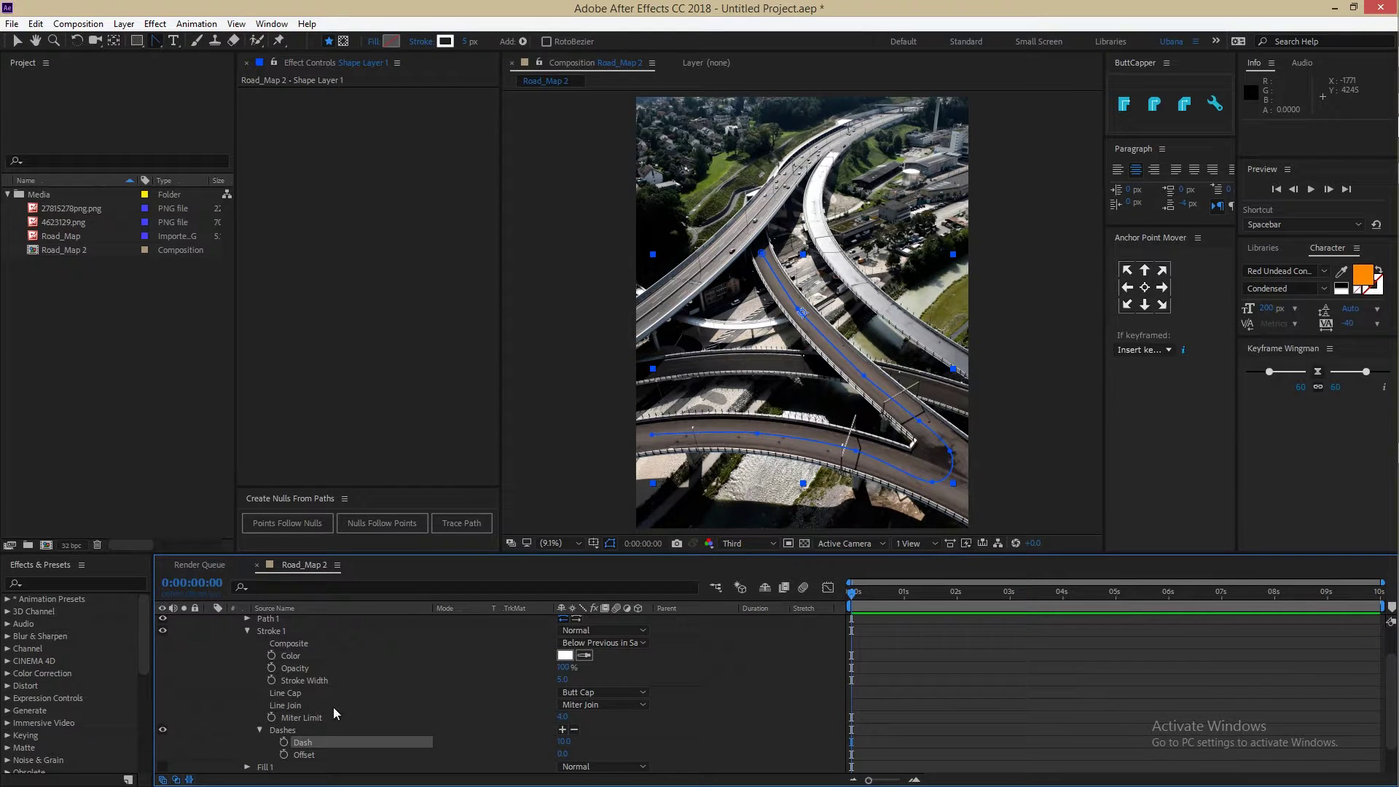
scroll(331, 706, "up", 3)
left_click(210, 621)
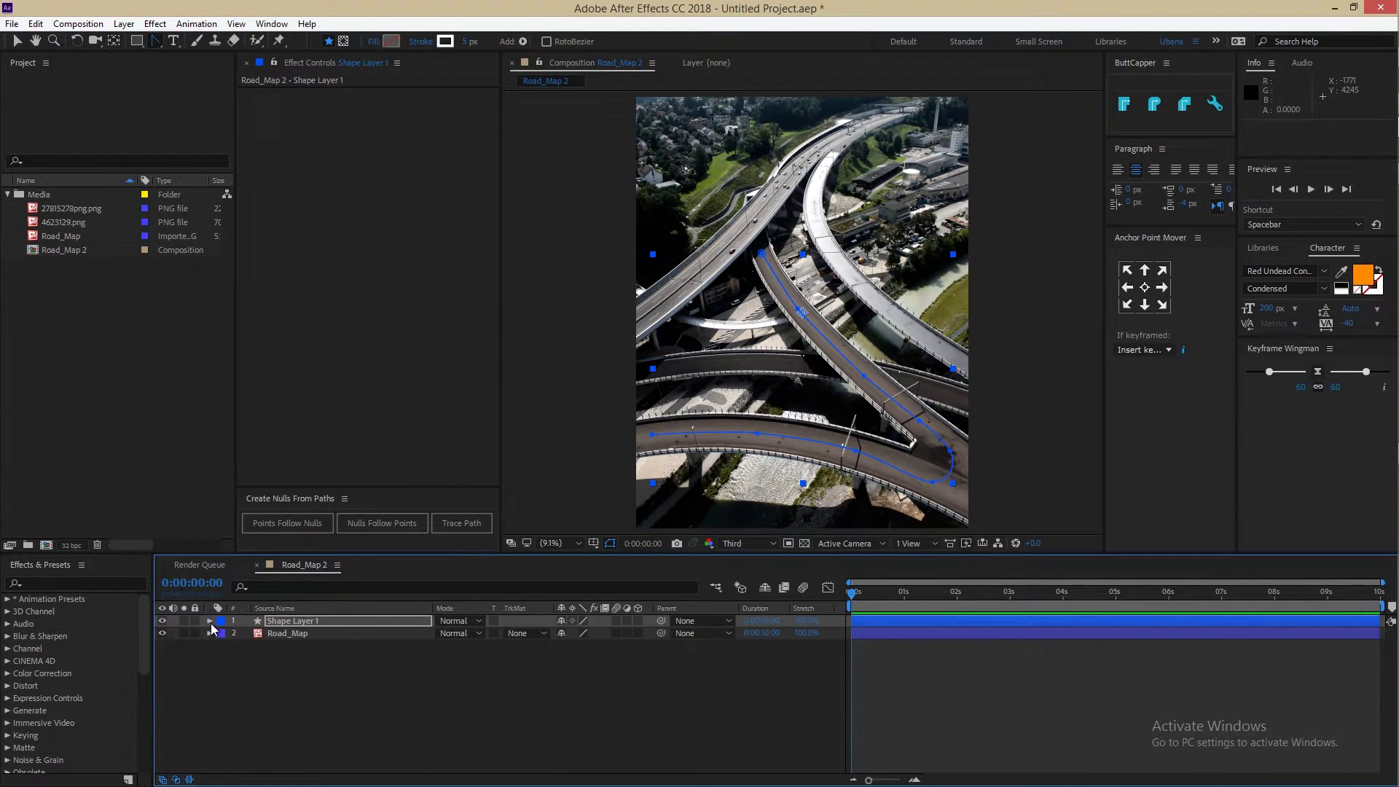
Set the stroke width to 10 px and zoom in to inspect the dashed road line
left_click(504, 704)
left_click(269, 622)
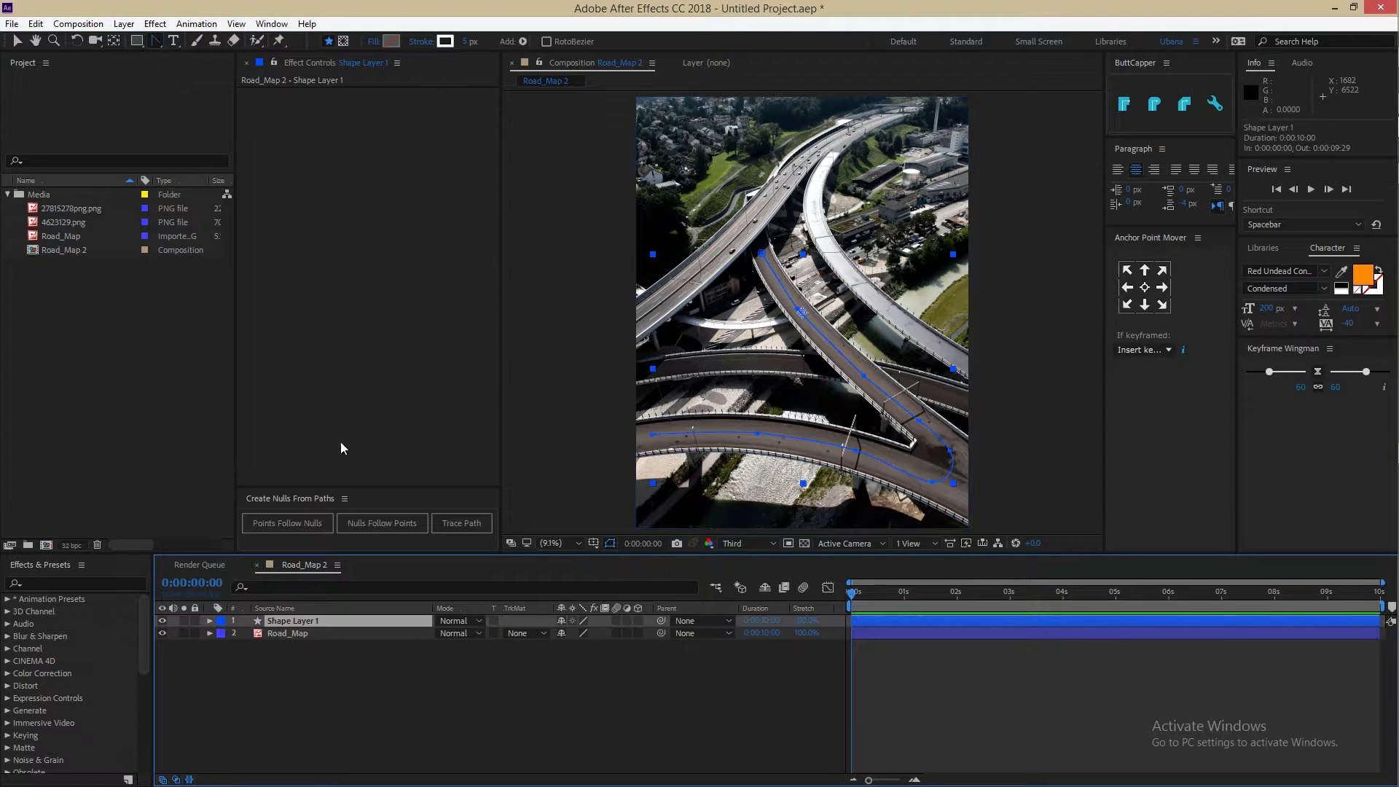
left_click(550, 542)
left_click(582, 279)
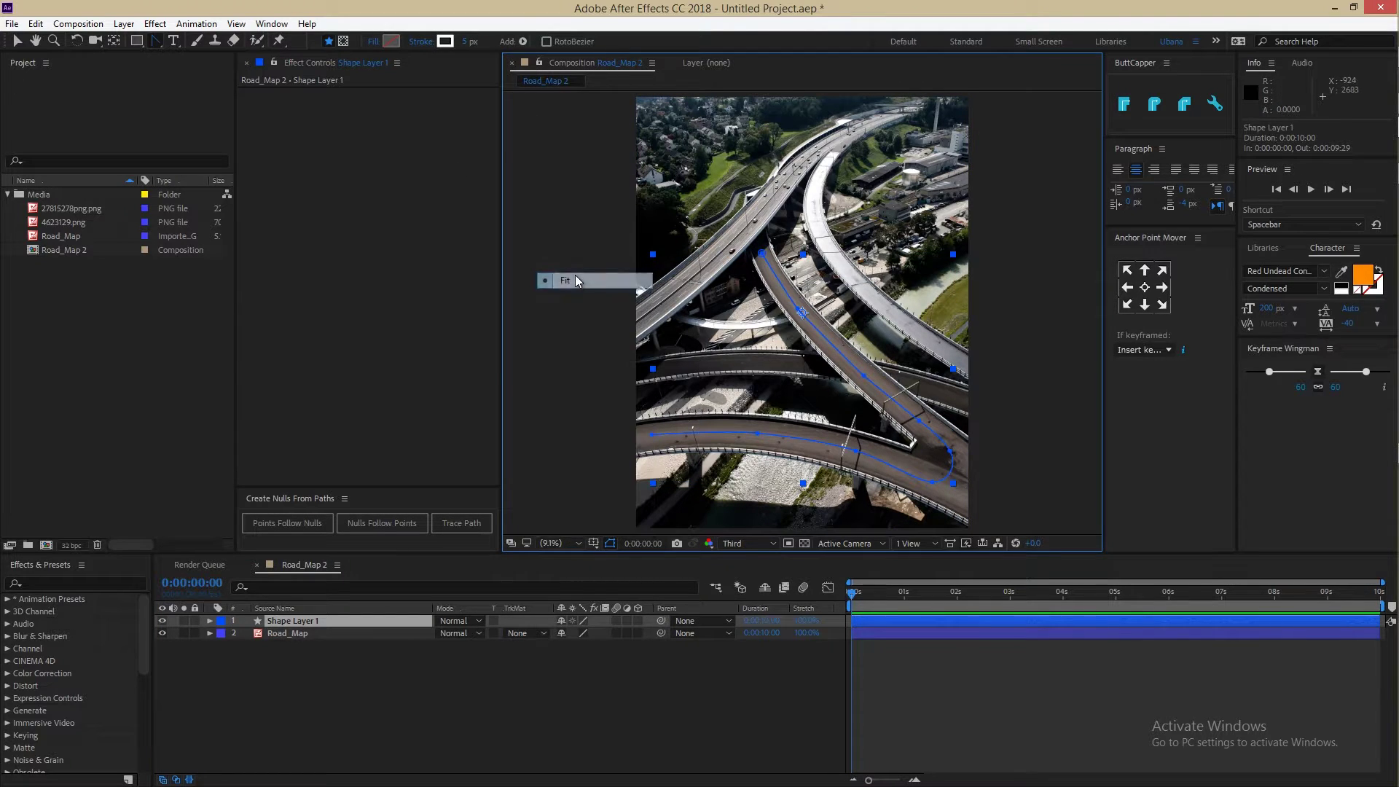
left_click(467, 41)
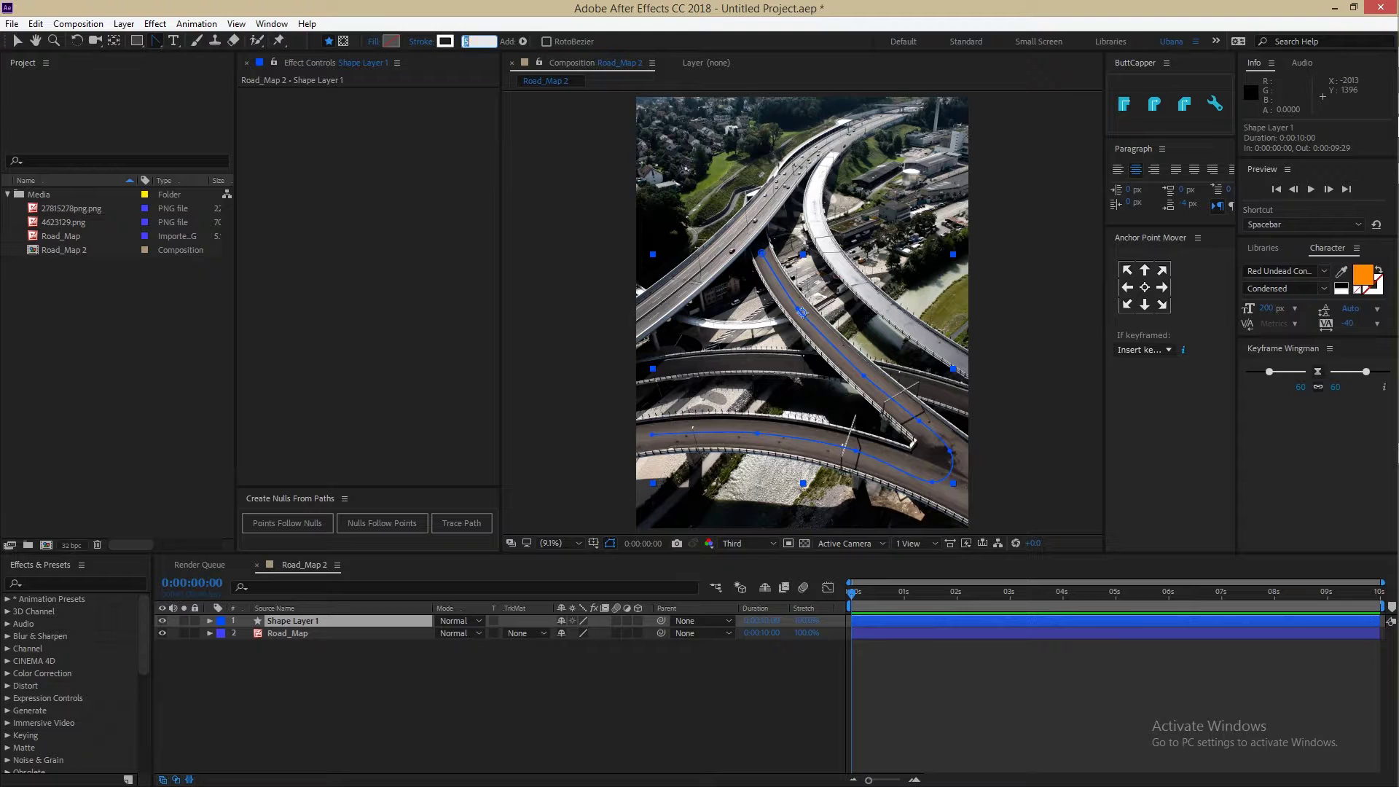
type("10")
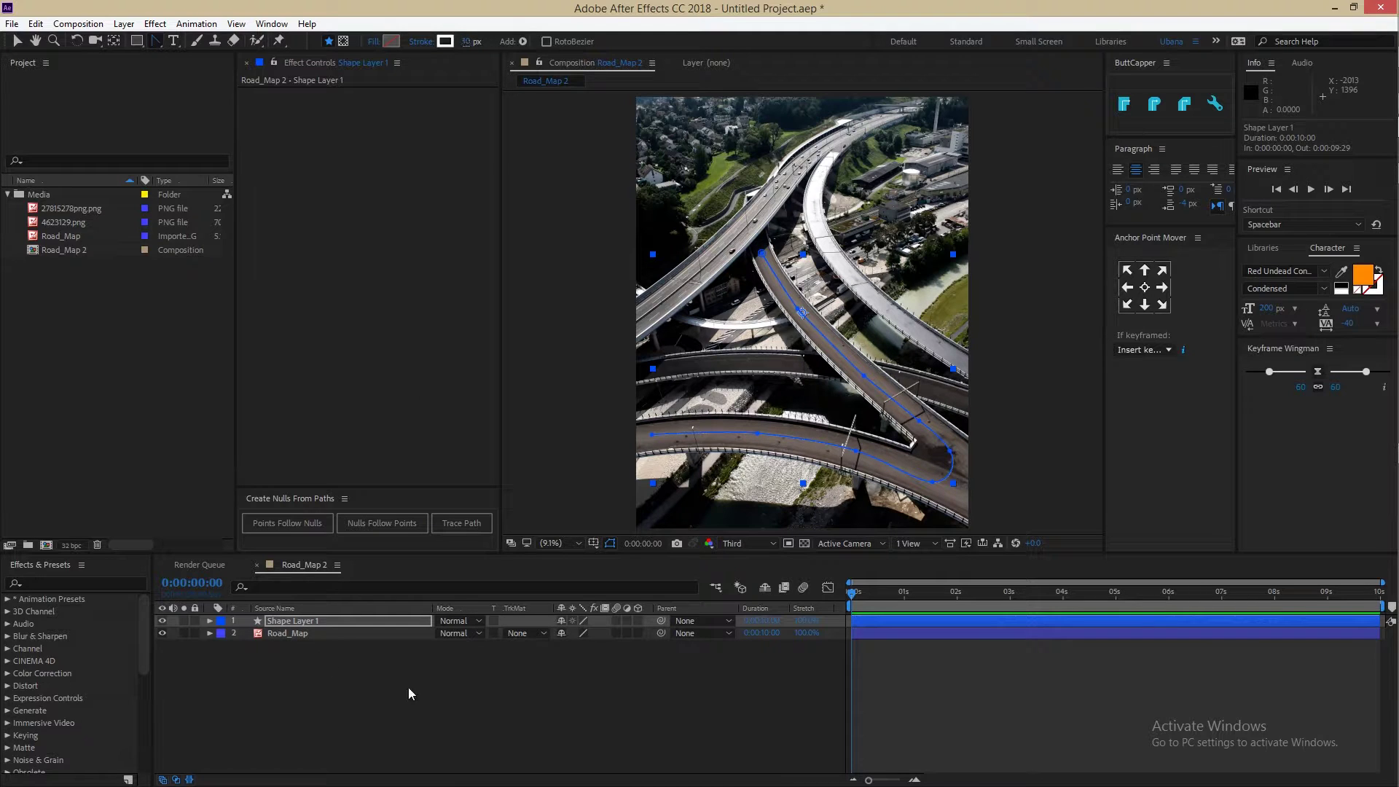
left_click(410, 693)
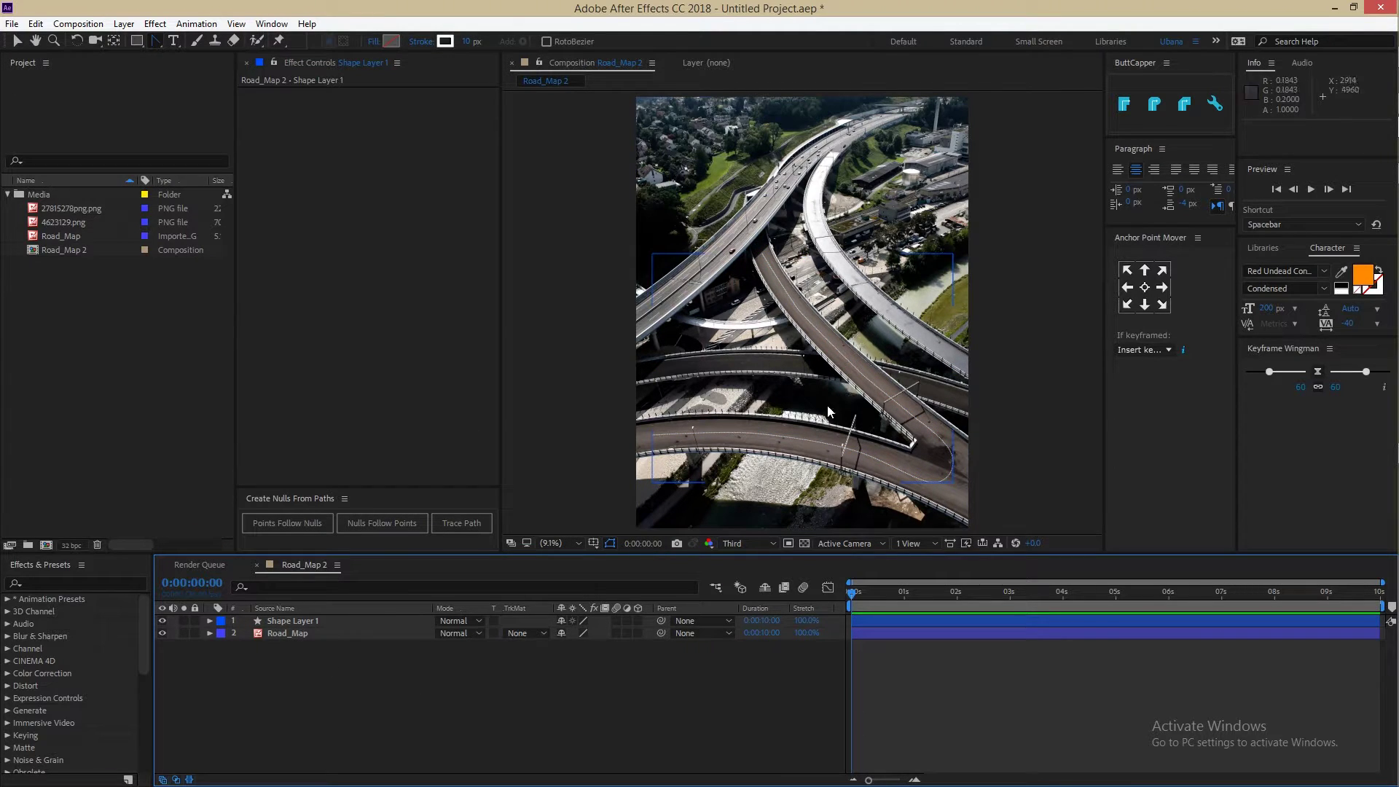
key("period")
left_click_drag(868, 493, 887, 271)
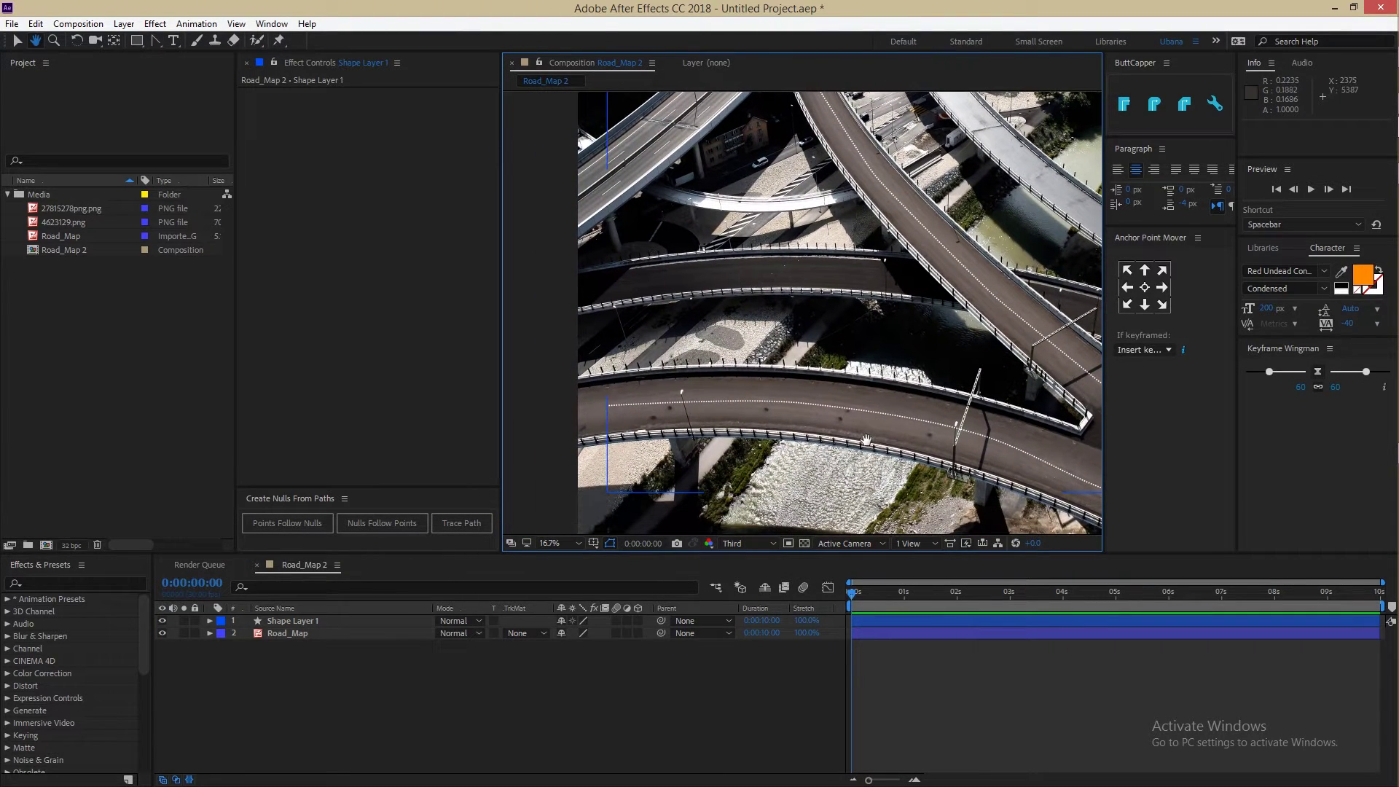
mouse_move(867, 439)
left_mouse_down()
mouse_move(737, 317)
mouse_move(840, 339)
left_mouse_up()
Create Null 1 from Shape Layer 1's road path so it follows the path
scroll(840, 339, "down", 2)
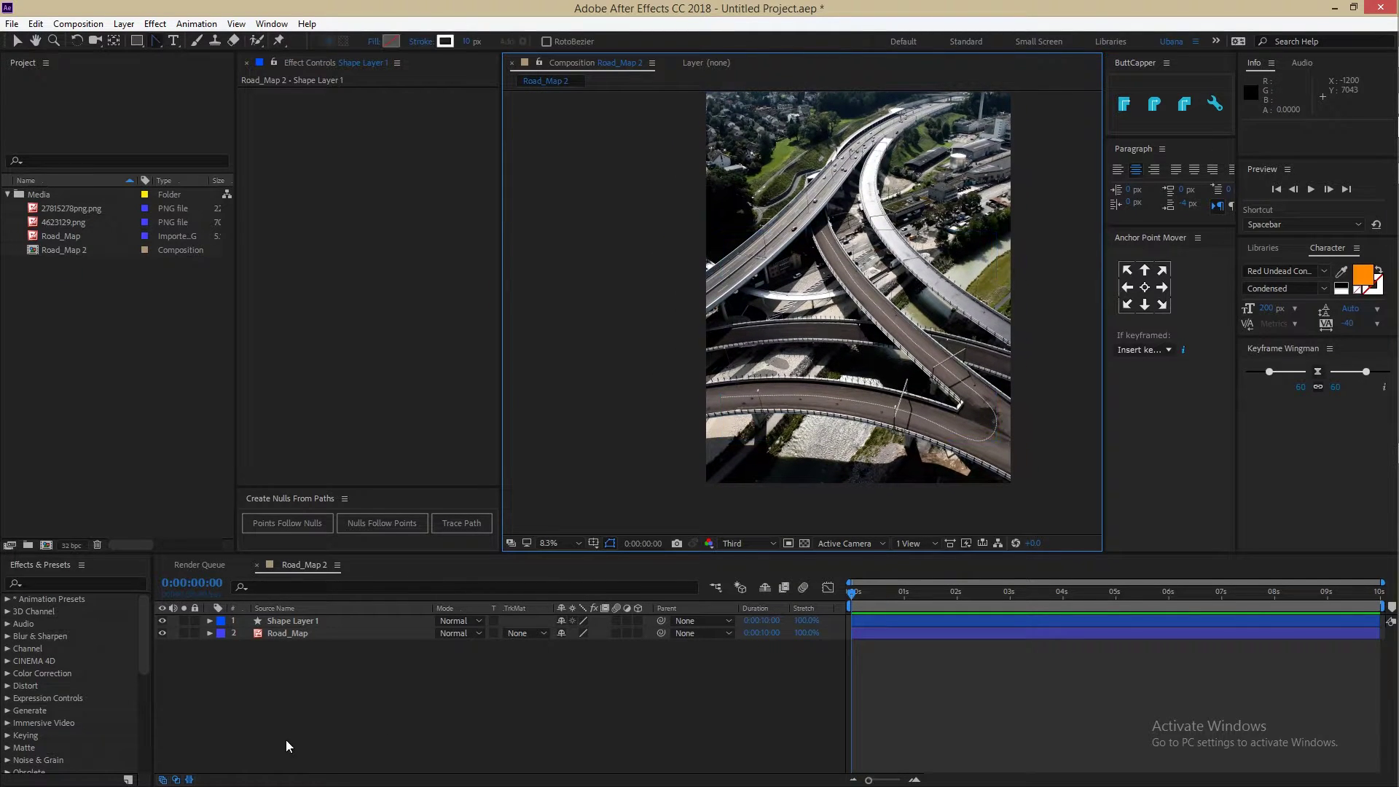
left_click(191, 661)
left_click(289, 620)
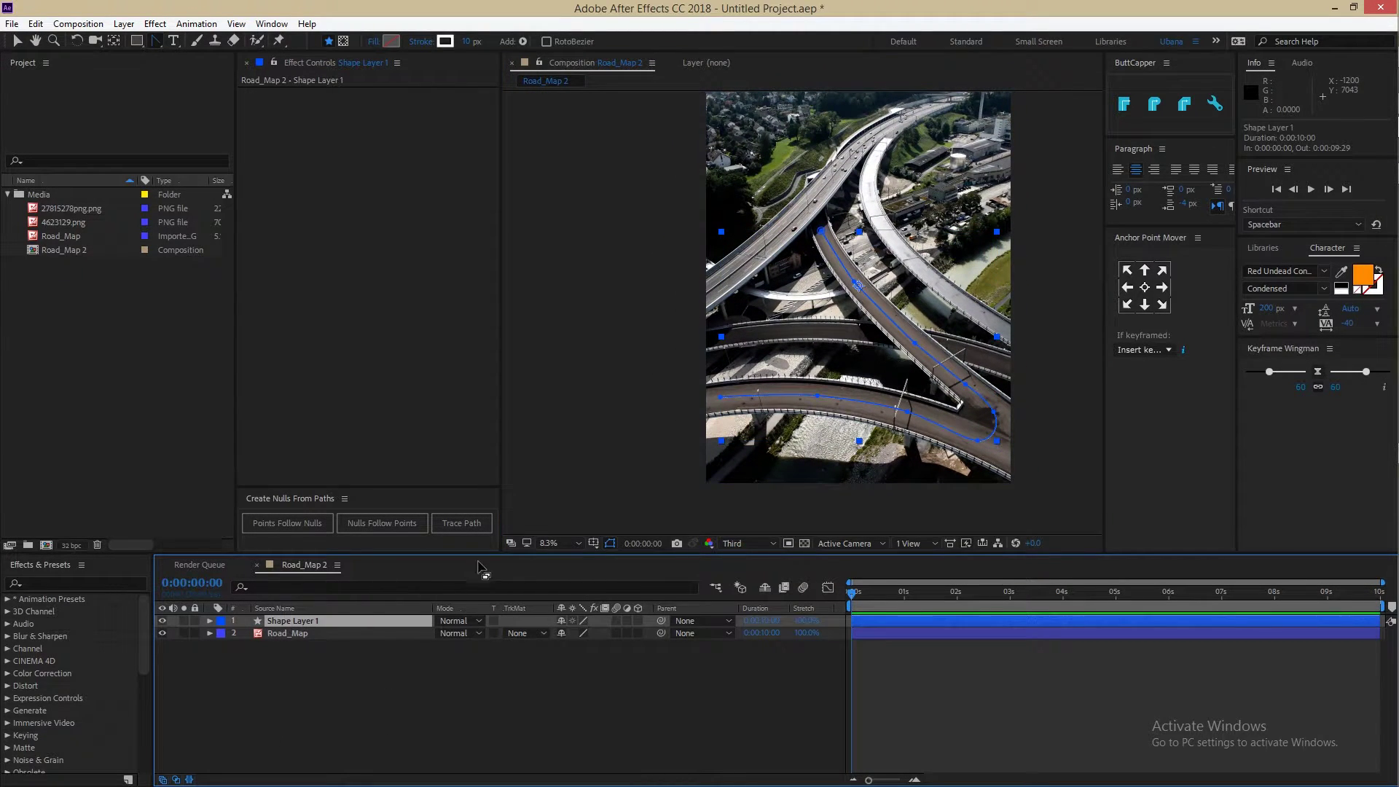
left_click(210, 620)
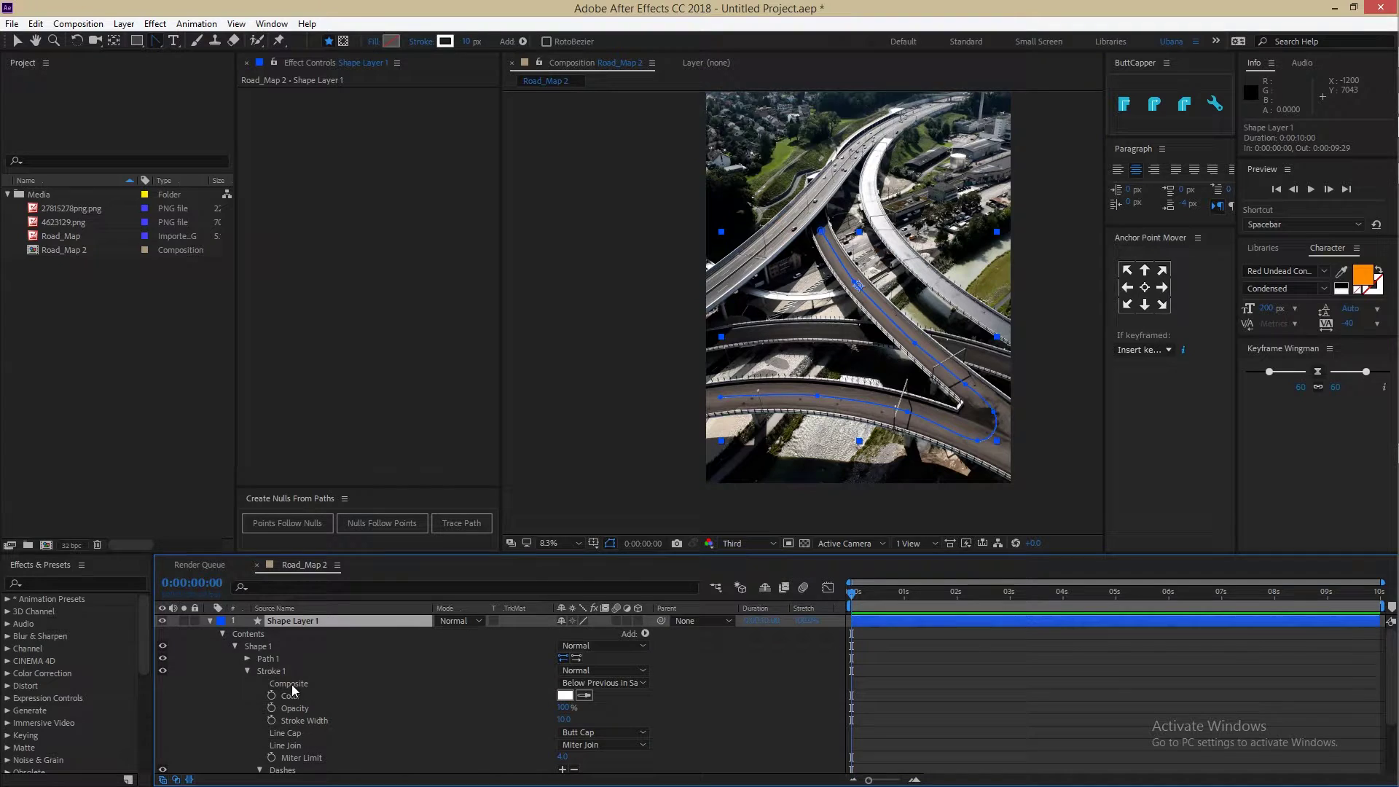
left_click(246, 671)
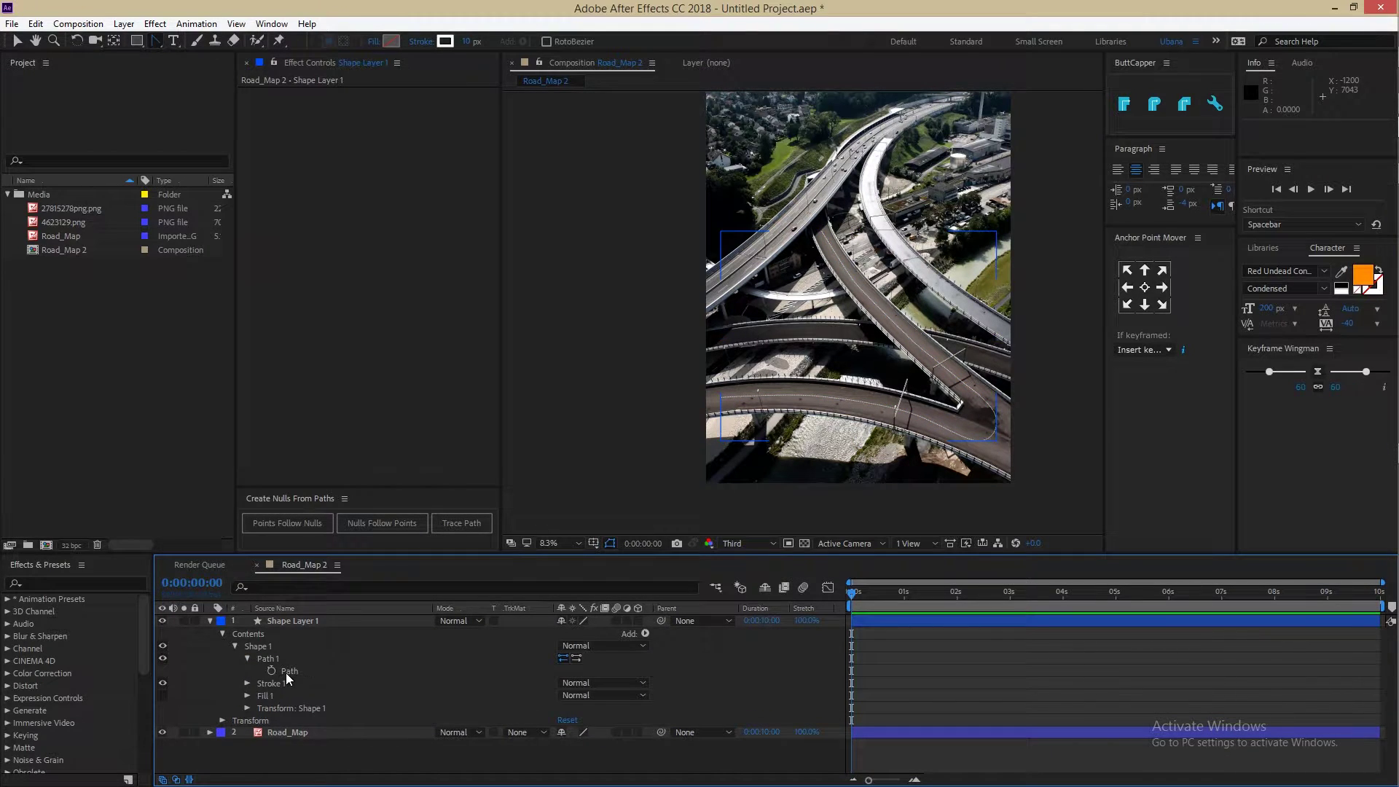
left_click(288, 671)
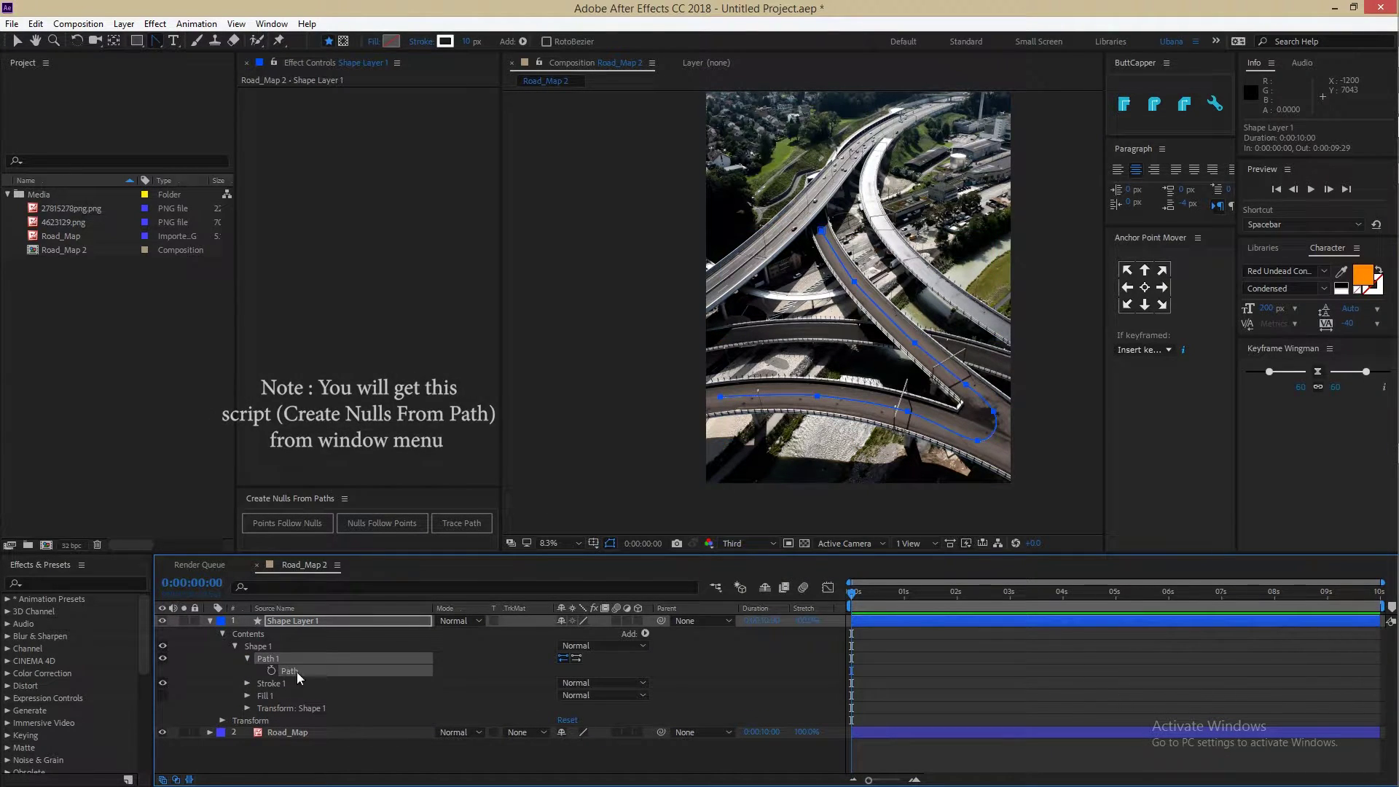
left_click(468, 522)
left_click(209, 633)
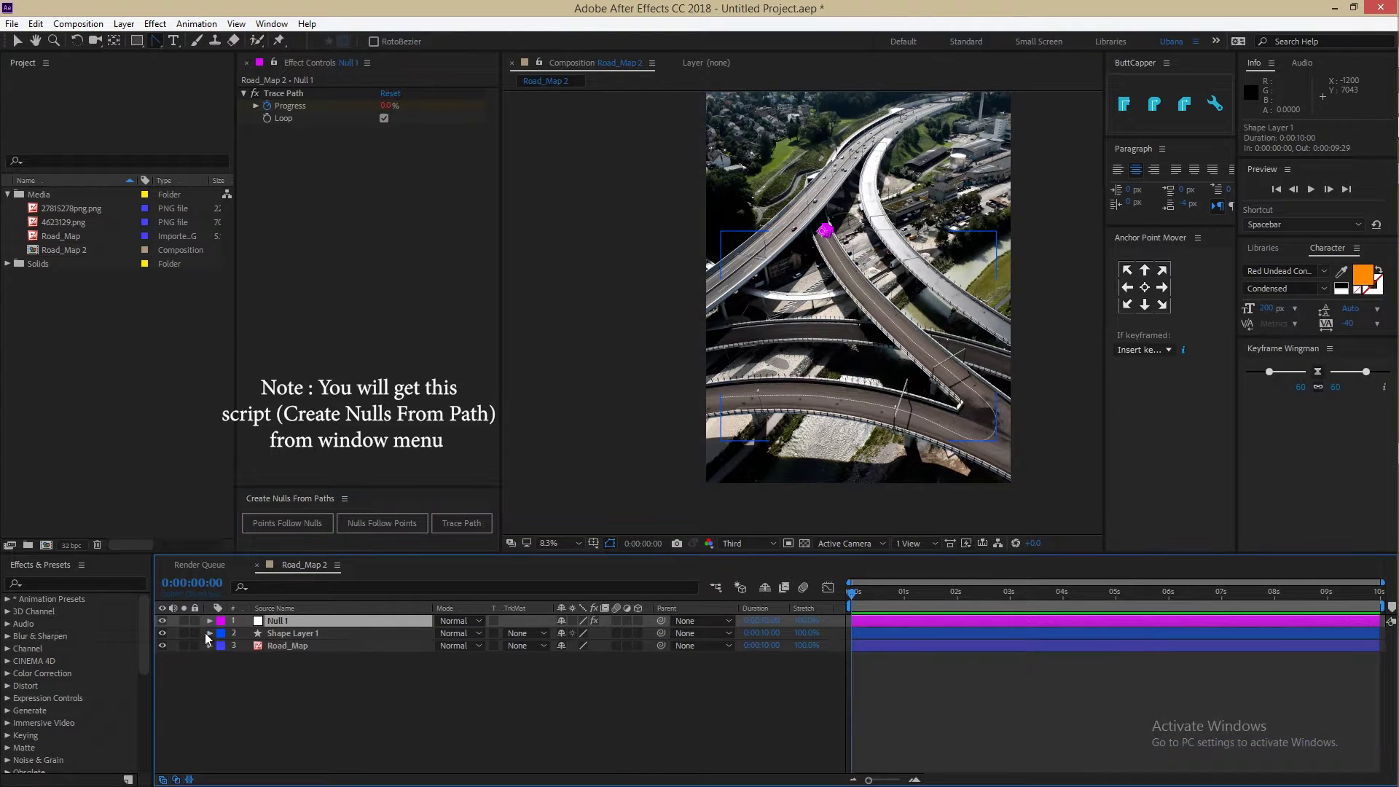
left_click(285, 697)
left_click(287, 620)
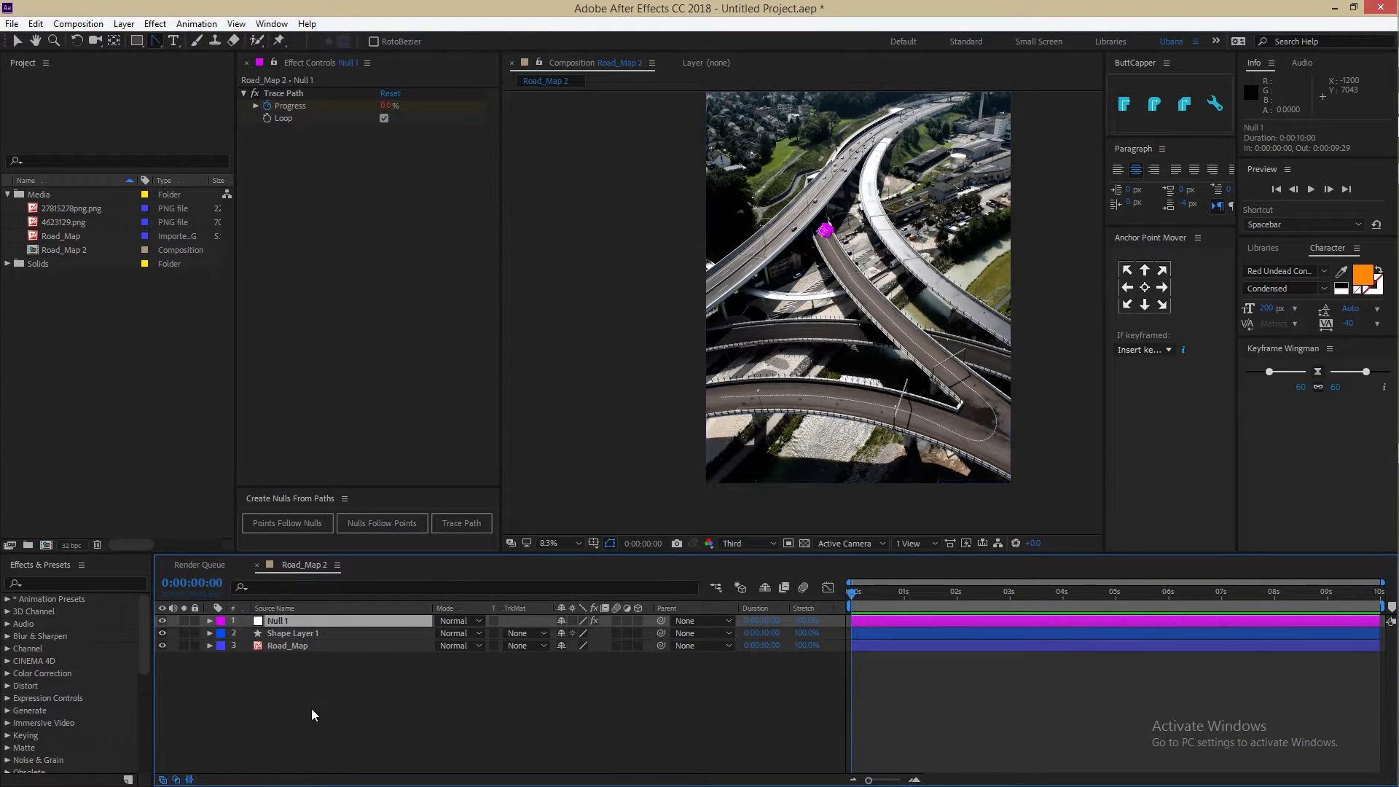
Move the end Trace Path Progress keyframe to 4 seconds and check the null's motion
key("u")
key("space")
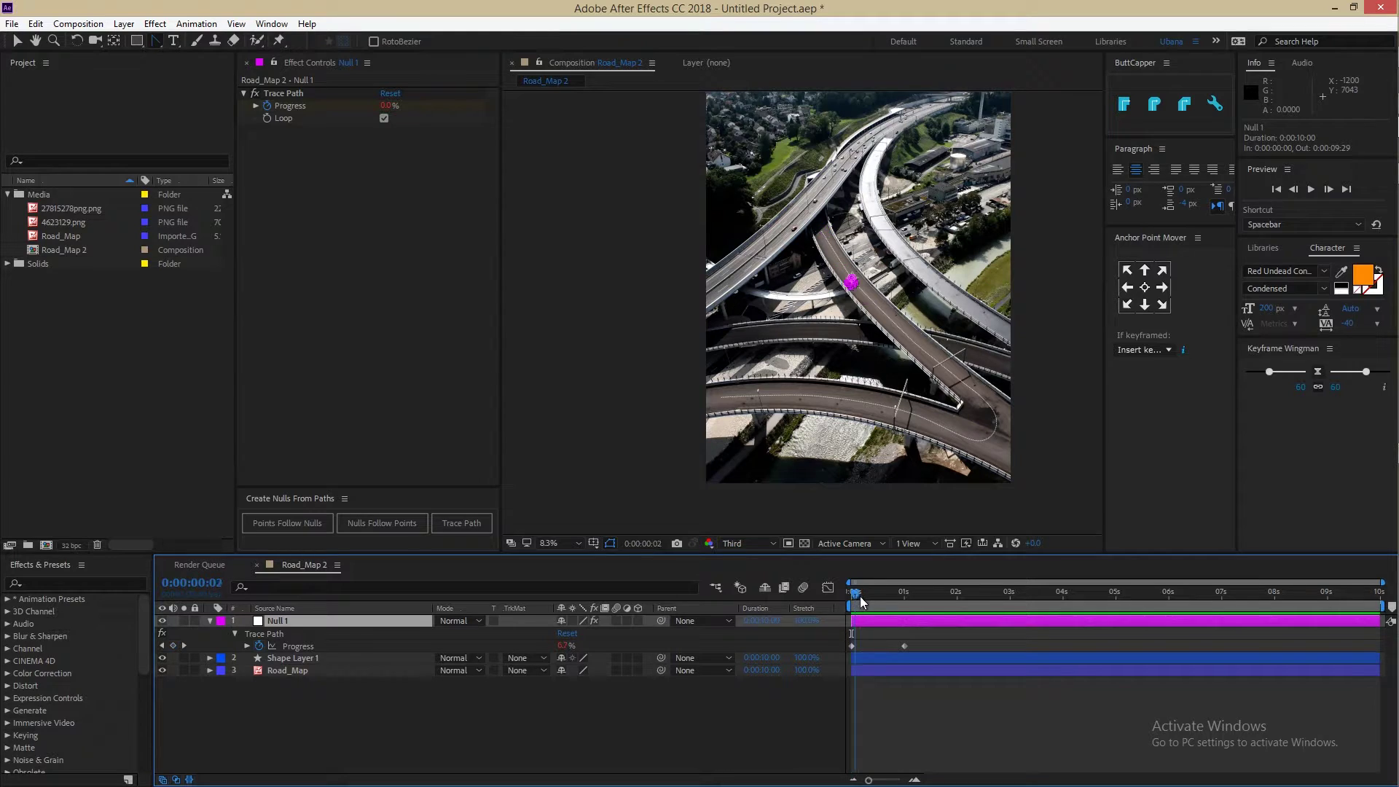
mouse_move(908, 620)
left_mouse_down()
mouse_move(854, 625)
mouse_move(1064, 631)
left_mouse_up()
left_click_drag(905, 646, 1059, 688)
mouse_move(1062, 604)
left_mouse_down()
mouse_move(855, 611)
mouse_move(887, 625)
left_mouse_up()
key("period")
key("period")
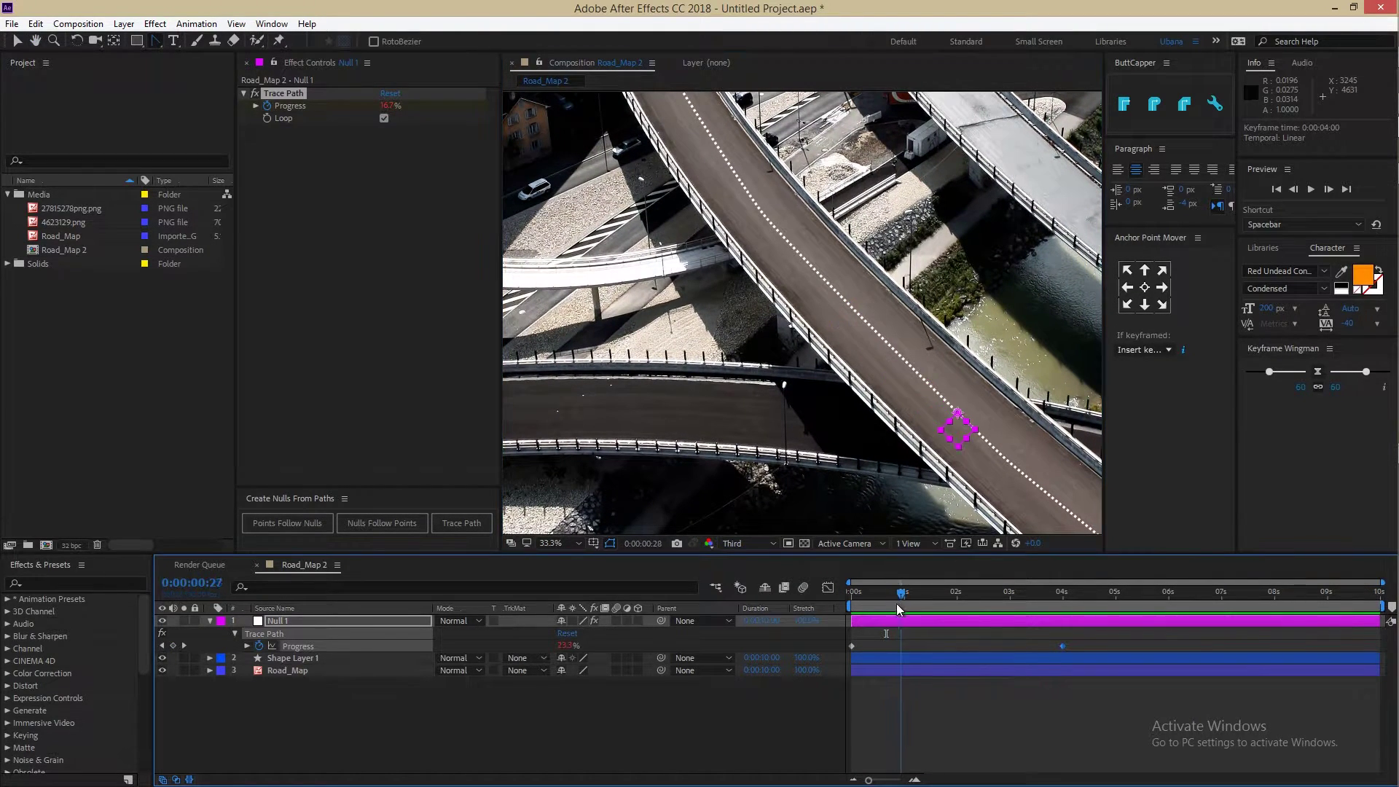
left_click_drag(885, 592, 883, 591)
key("comma")
key("comma")
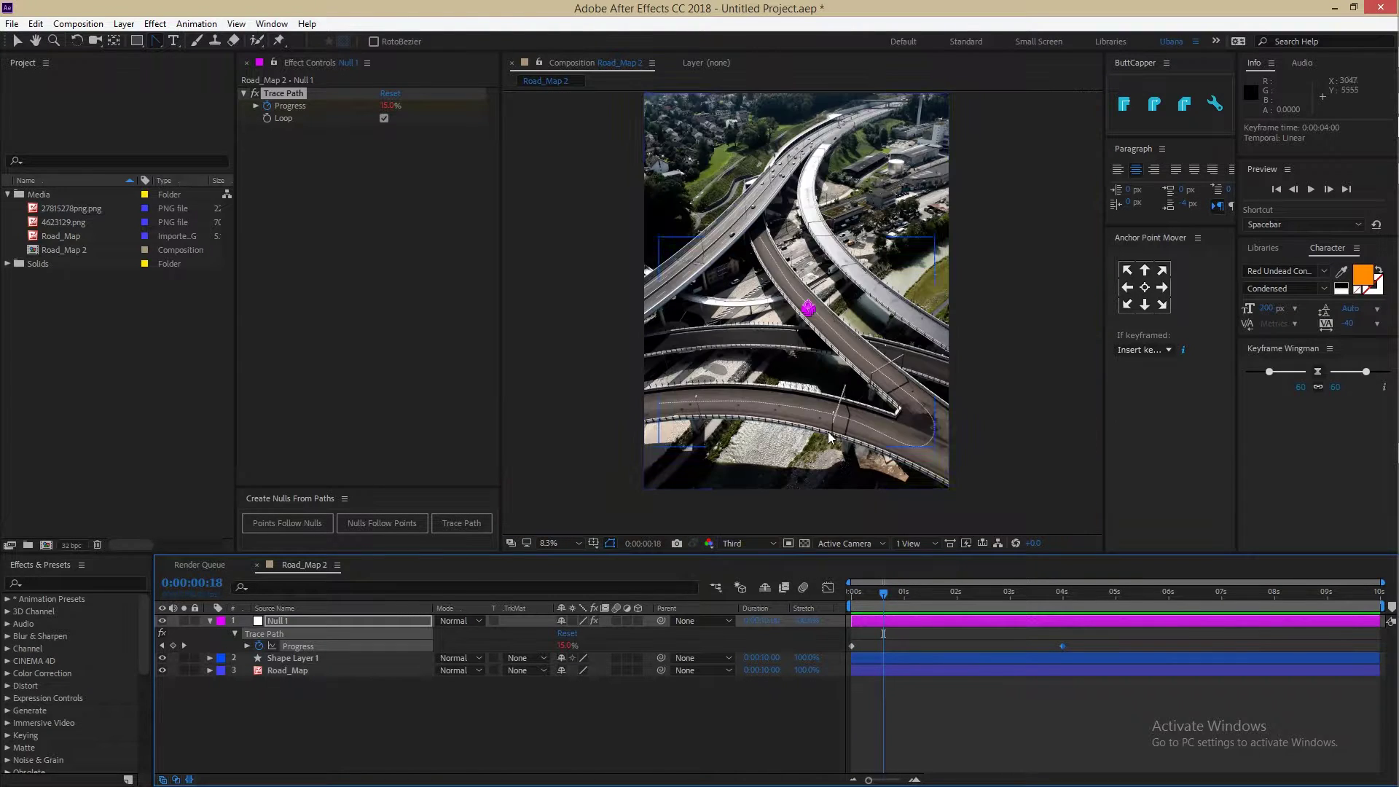
left_click(395, 714)
Add the rocket image 4623129.png to the Road_Map 2 timeline
left_click(209, 621)
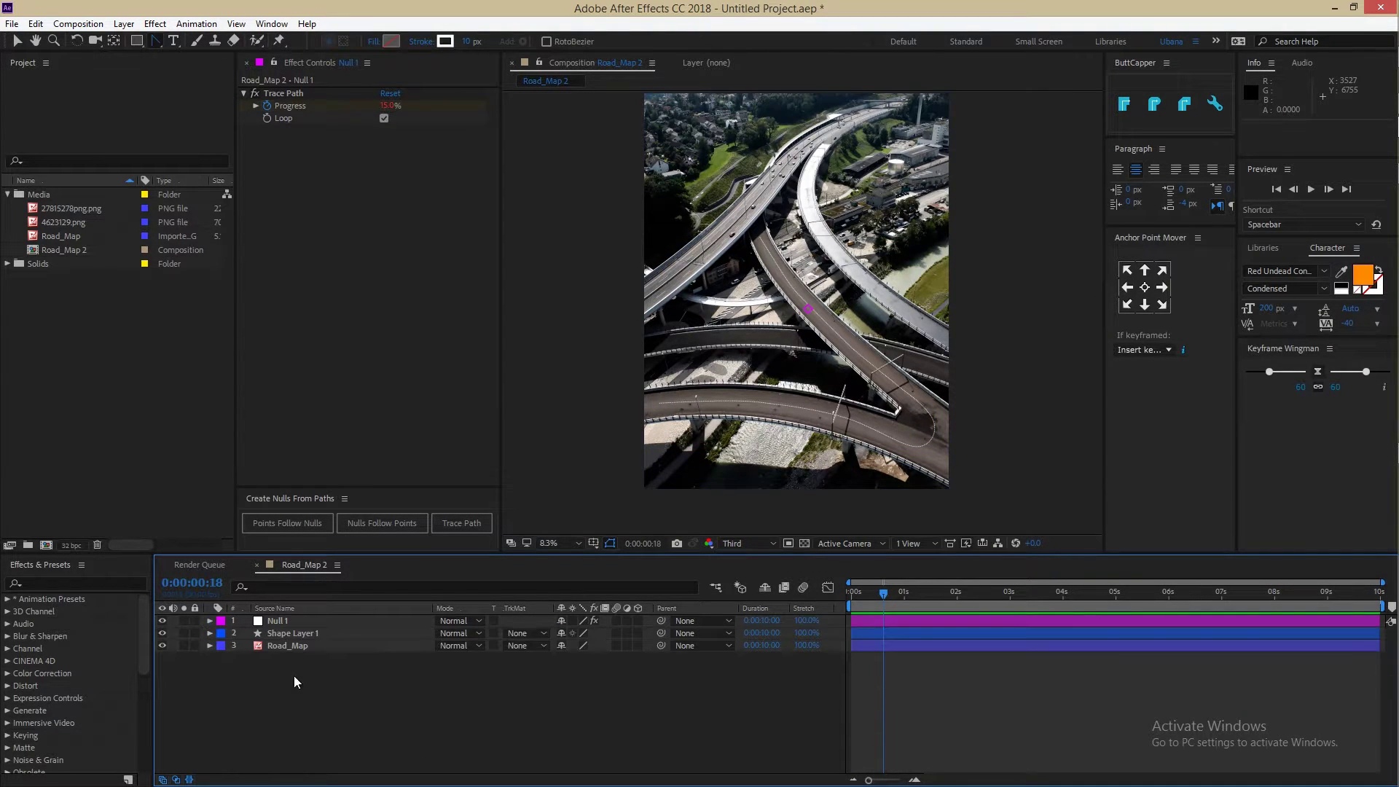
left_click(64, 212)
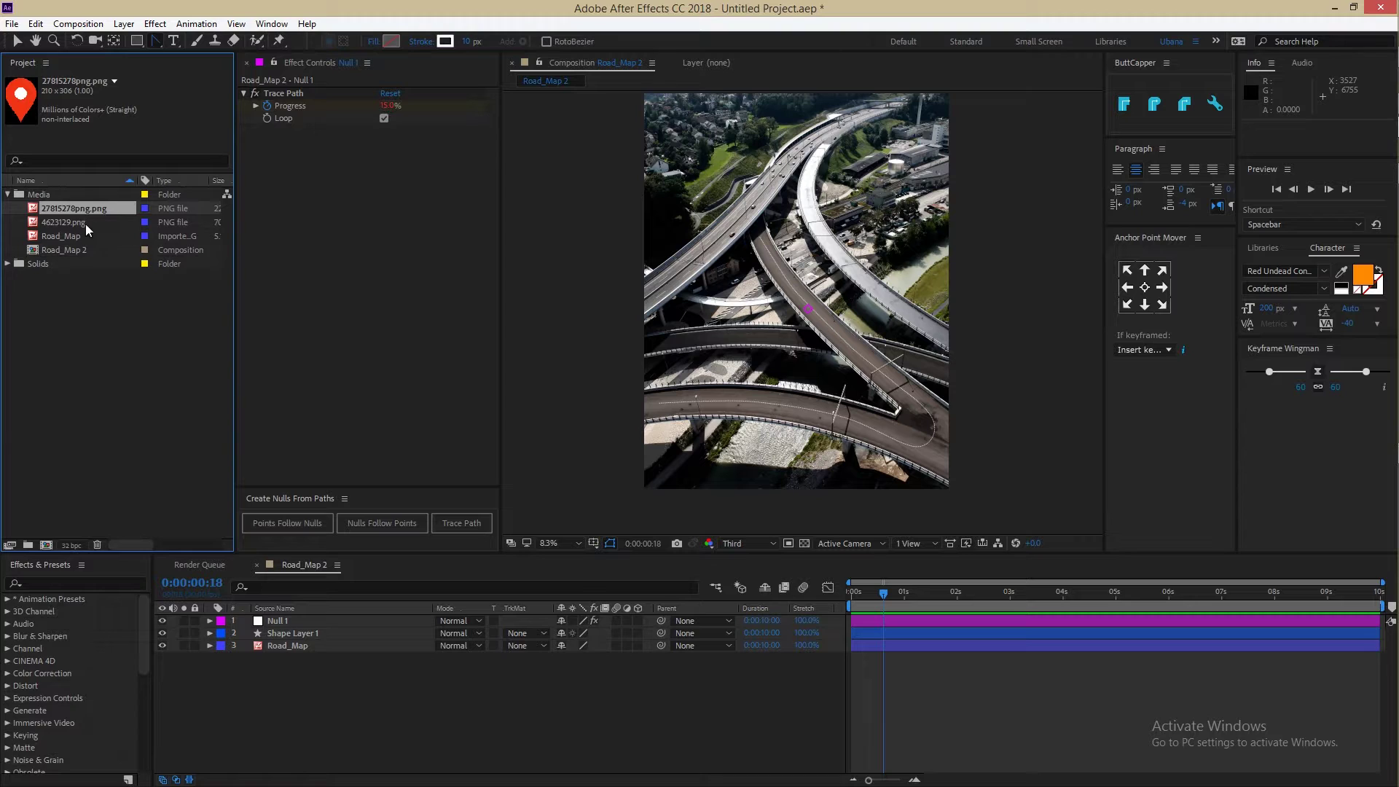
left_click_drag(85, 222, 340, 616)
scroll(787, 310, "up", 1)
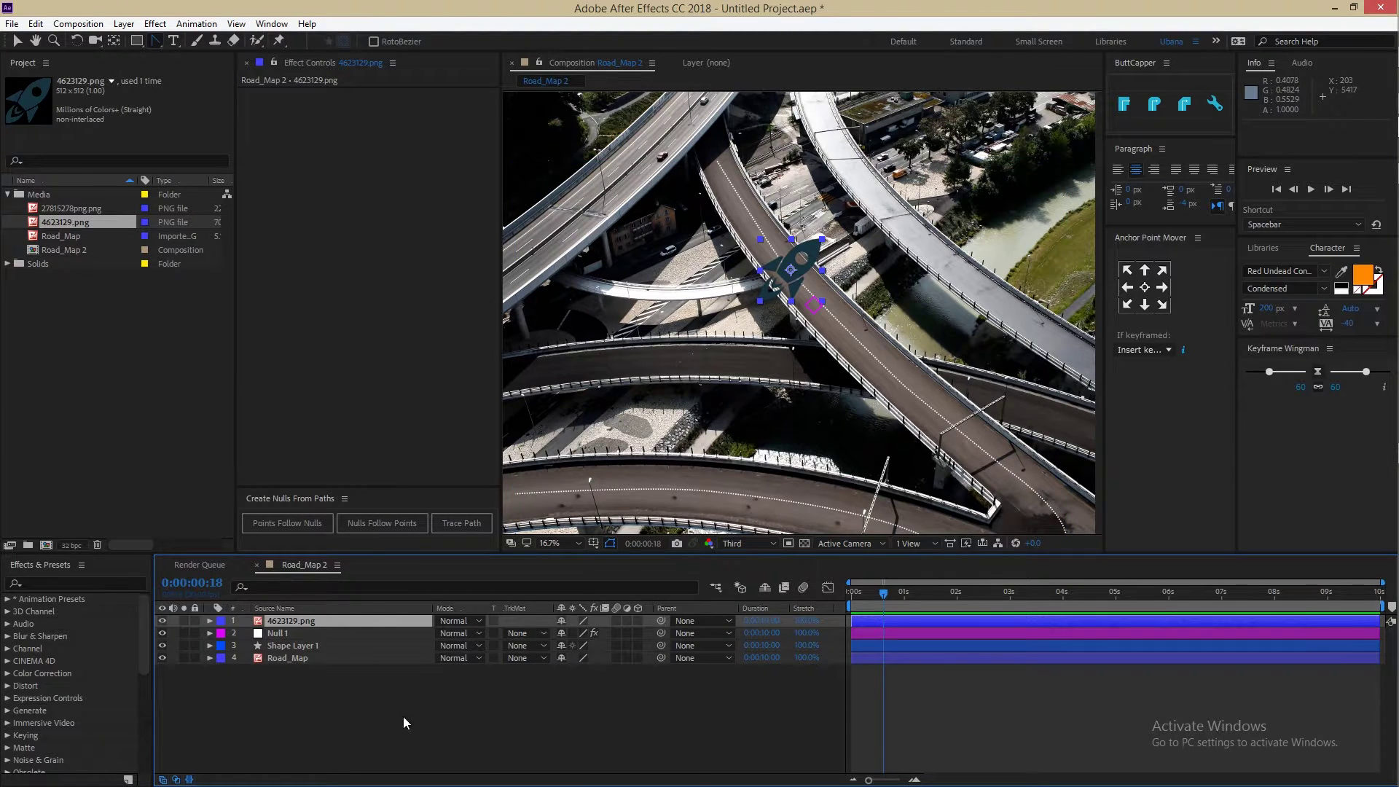
Apply a Fill effect to the rocket and set its colour to green 78FF00
left_click(301, 623)
key("ctrl+space")
type("f")
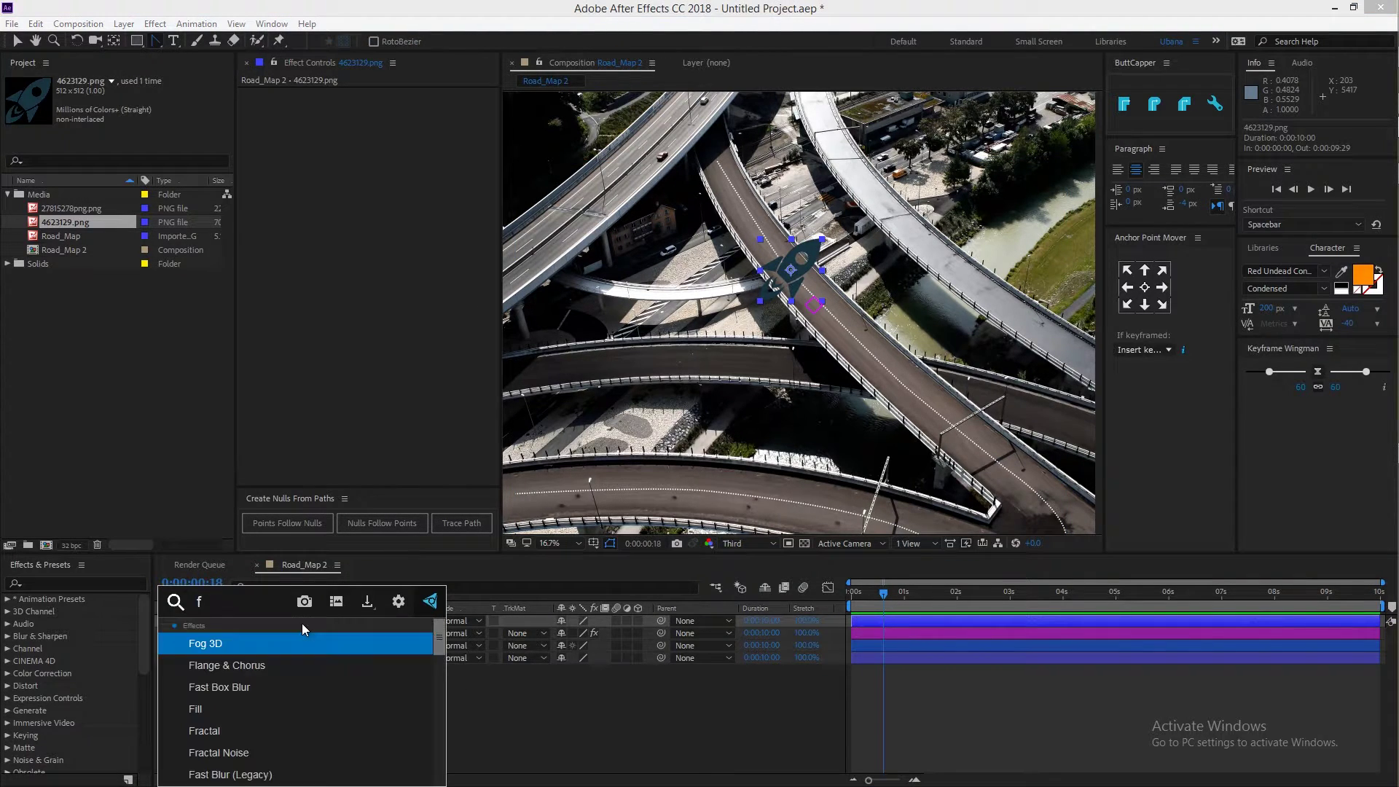
type("ill")
key("Return")
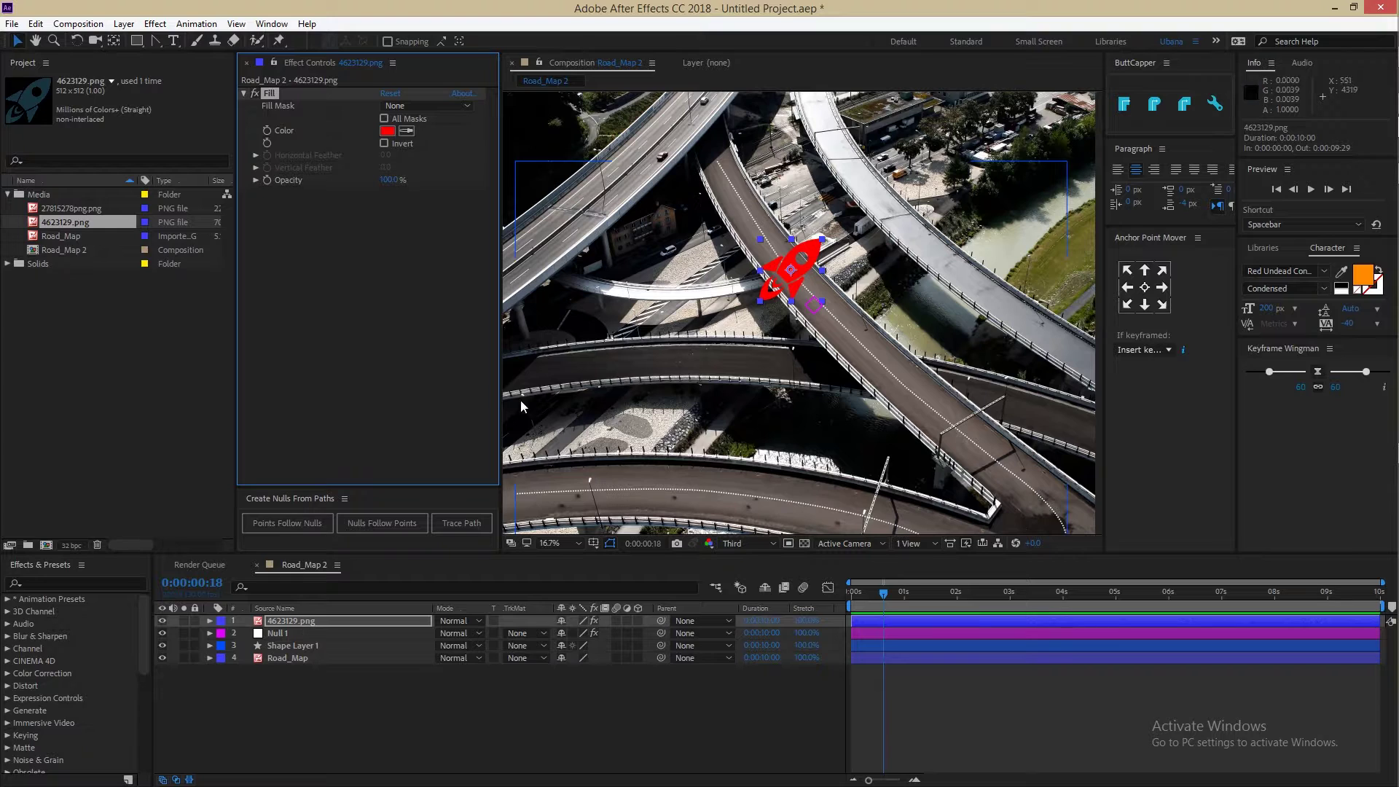
left_click(386, 131)
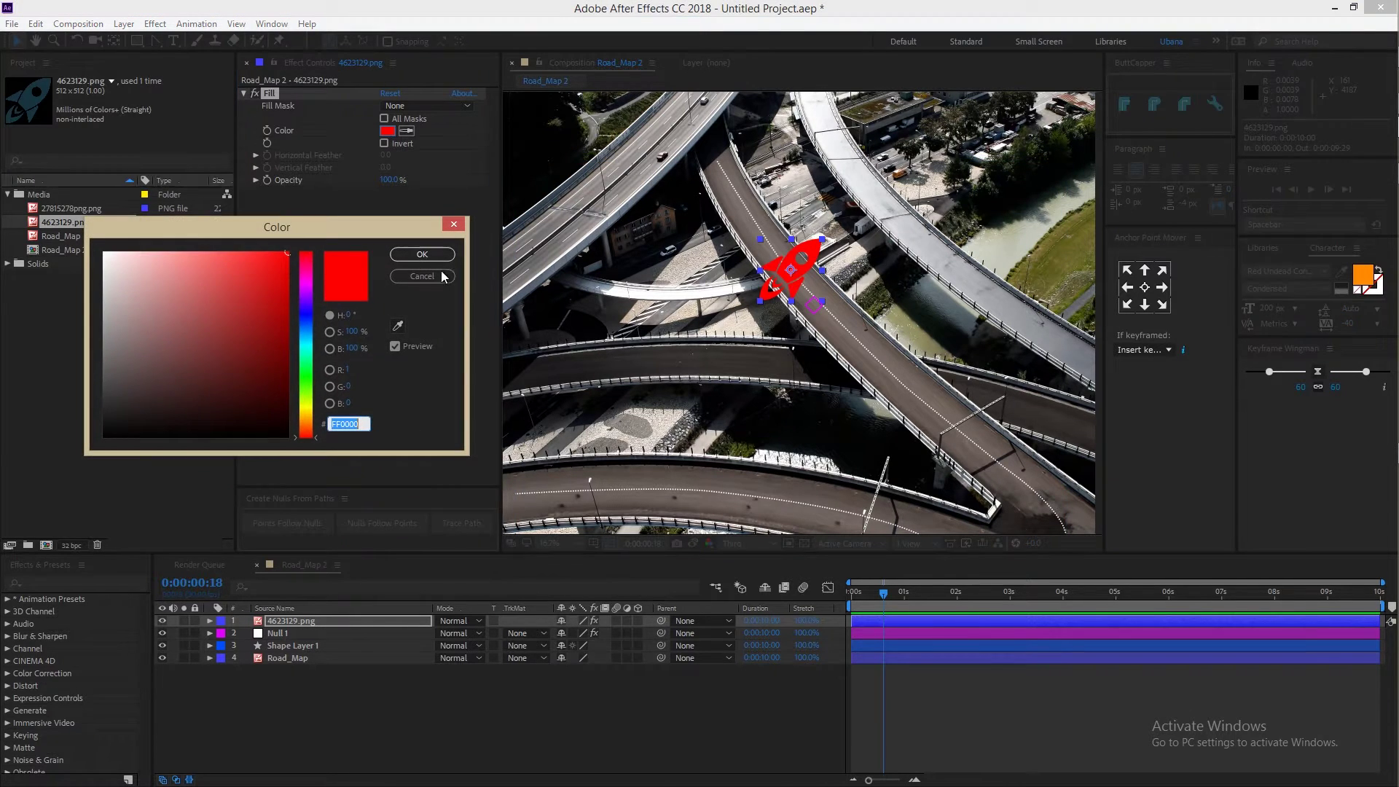
left_click(304, 328)
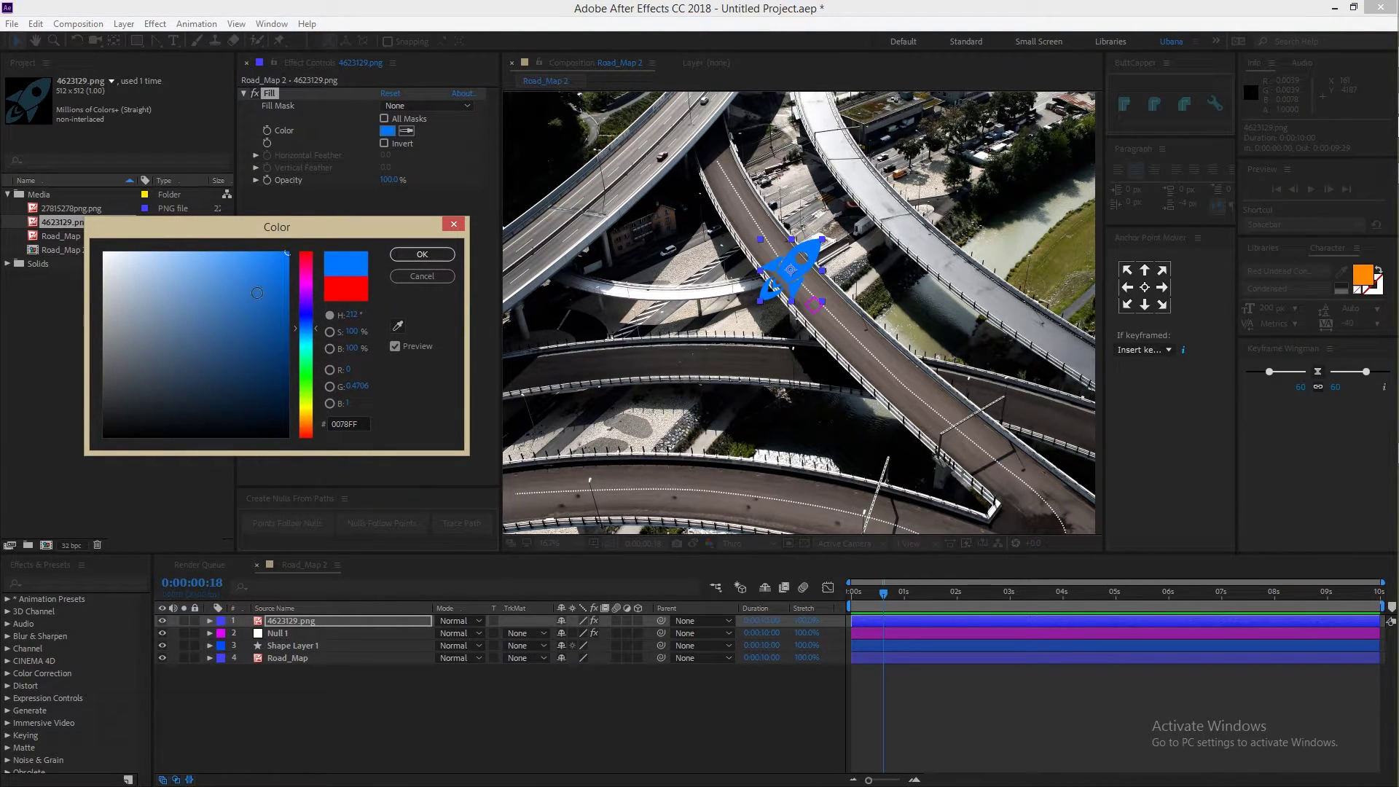
left_click_drag(307, 329, 304, 397)
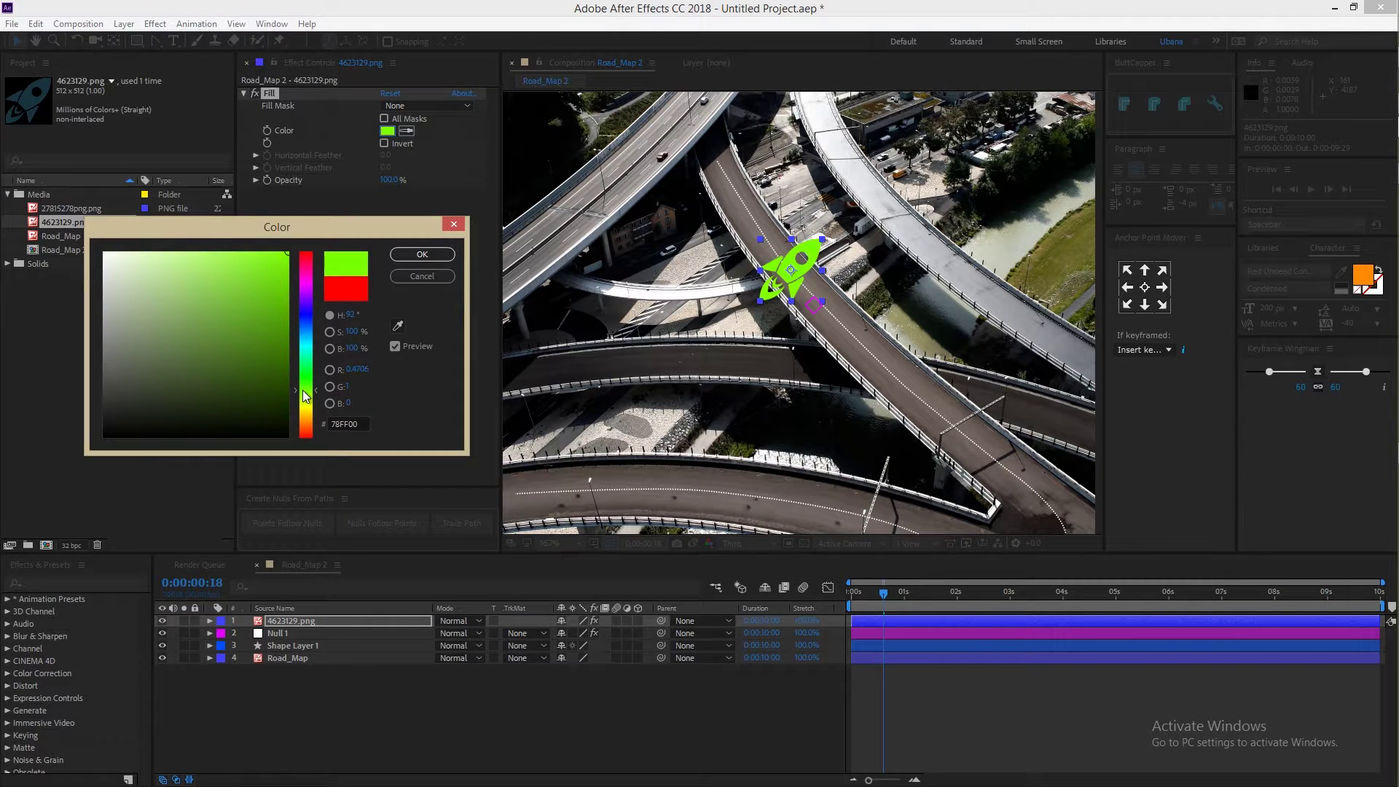
left_click(421, 254)
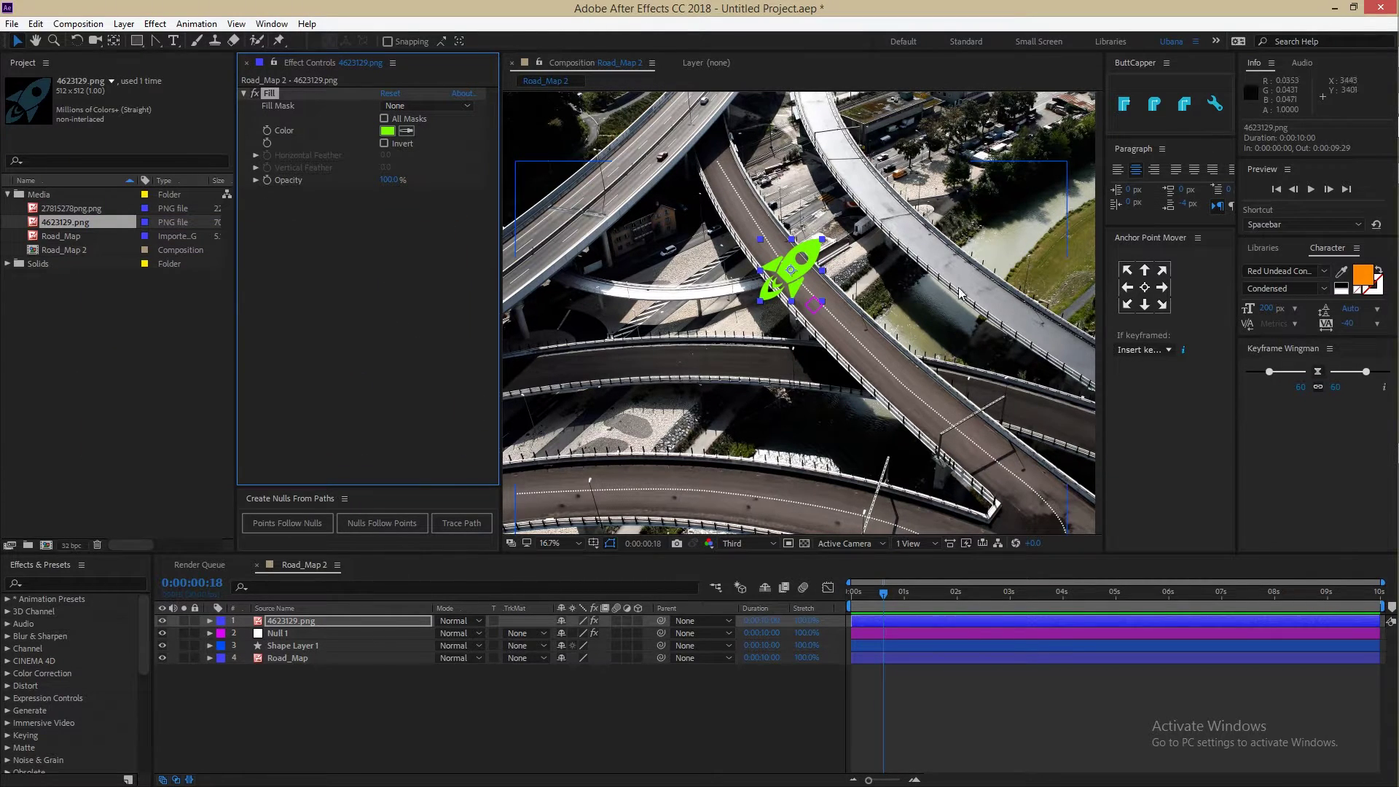
Rotate the rocket to about 102° and scale it to 50%
left_click(290, 622)
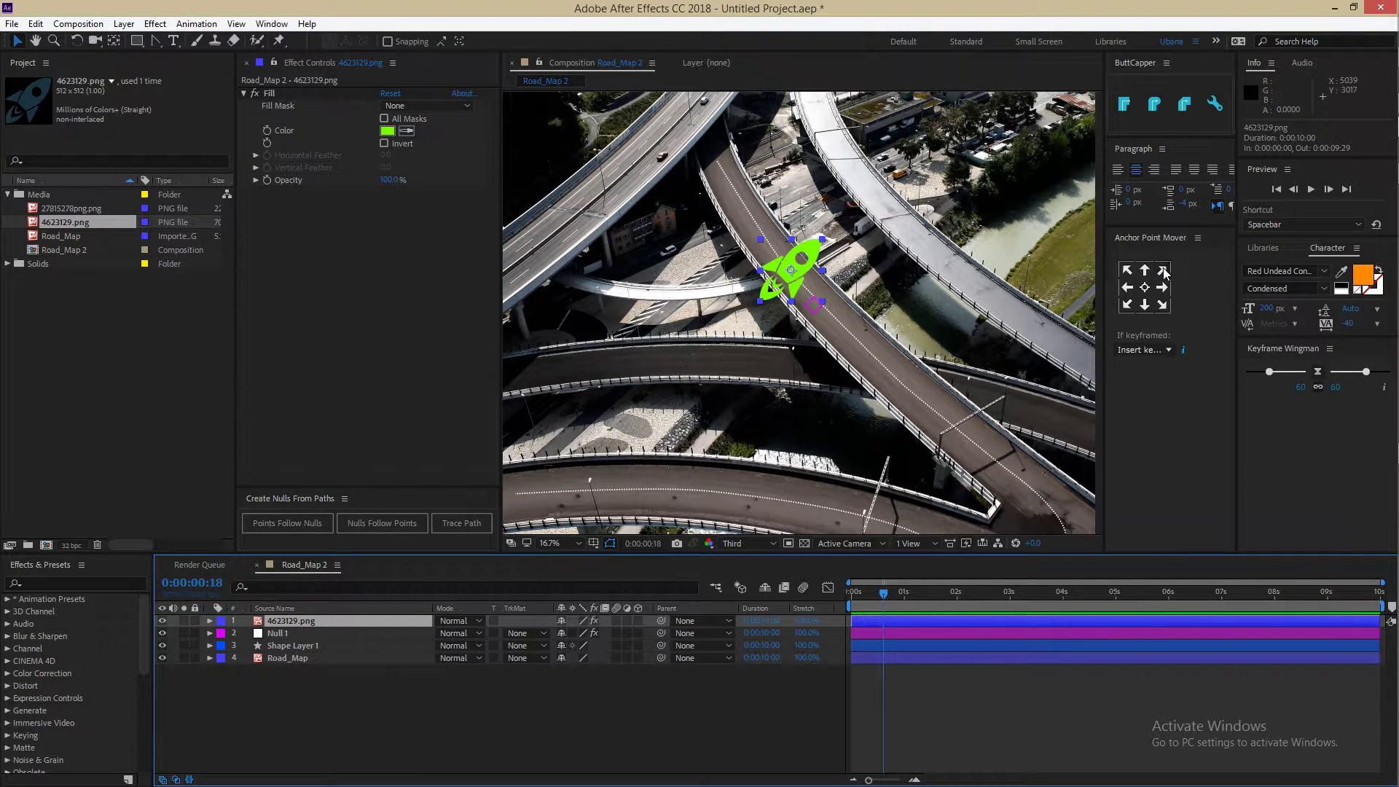
key("r")
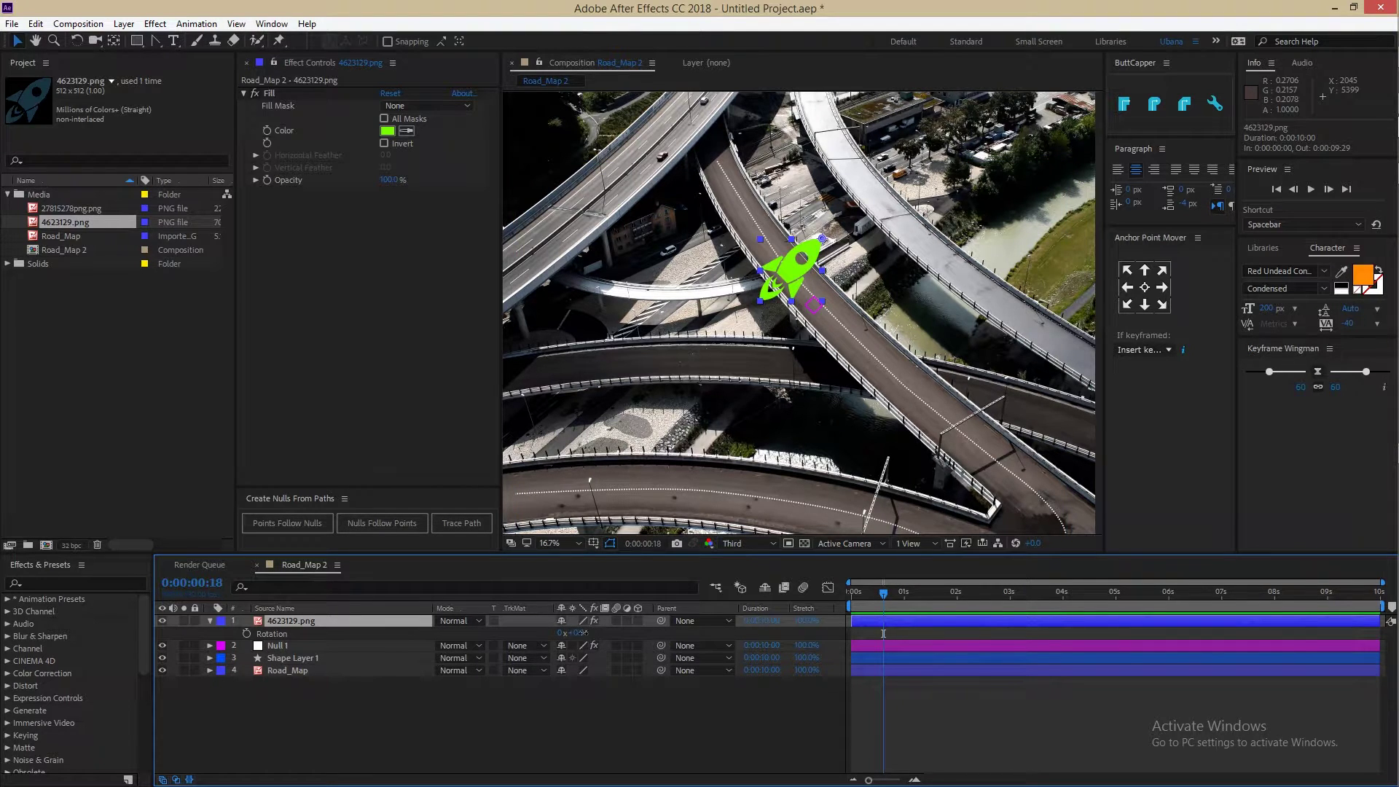
mouse_move(583, 633)
left_mouse_down()
mouse_move(847, 256)
mouse_move(771, 246)
left_mouse_up()
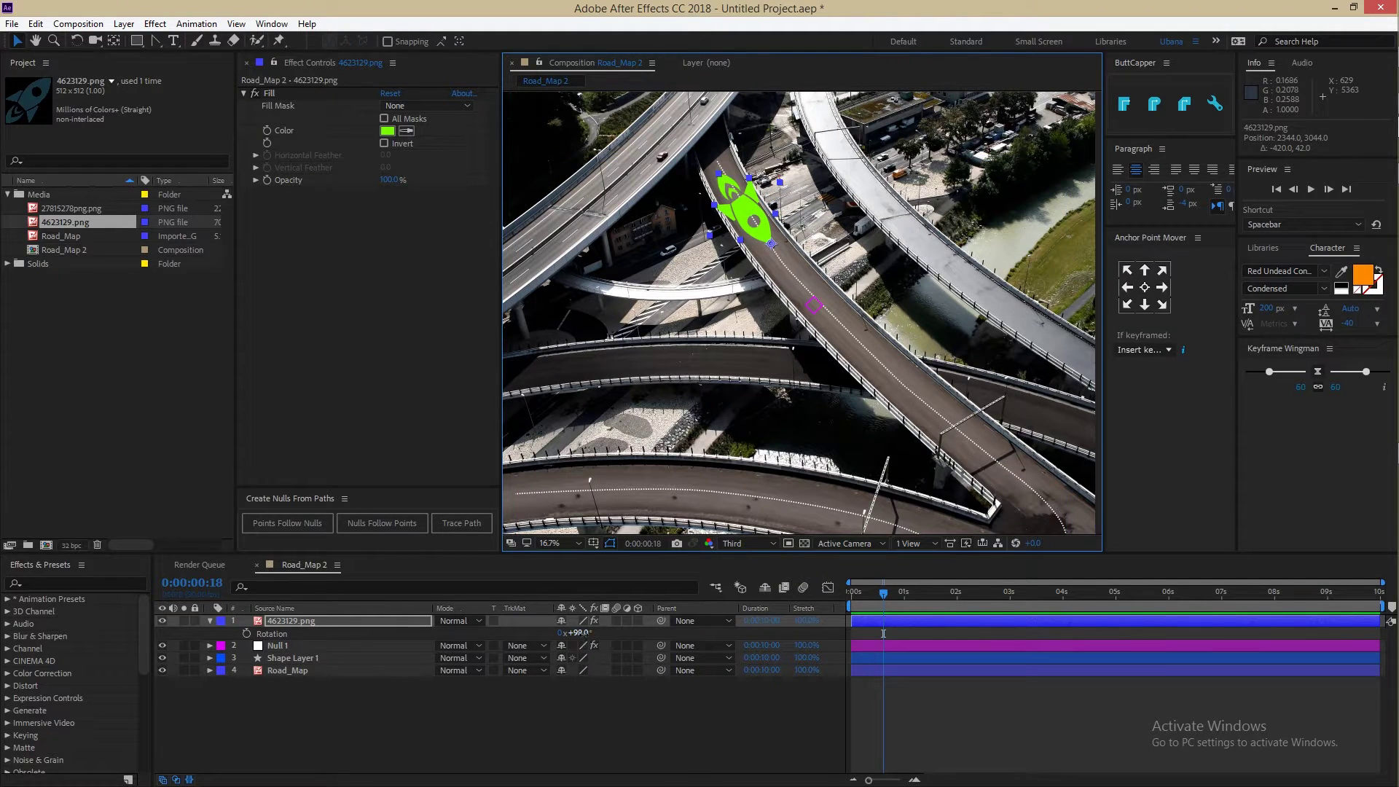
left_click_drag(583, 632, 585, 632)
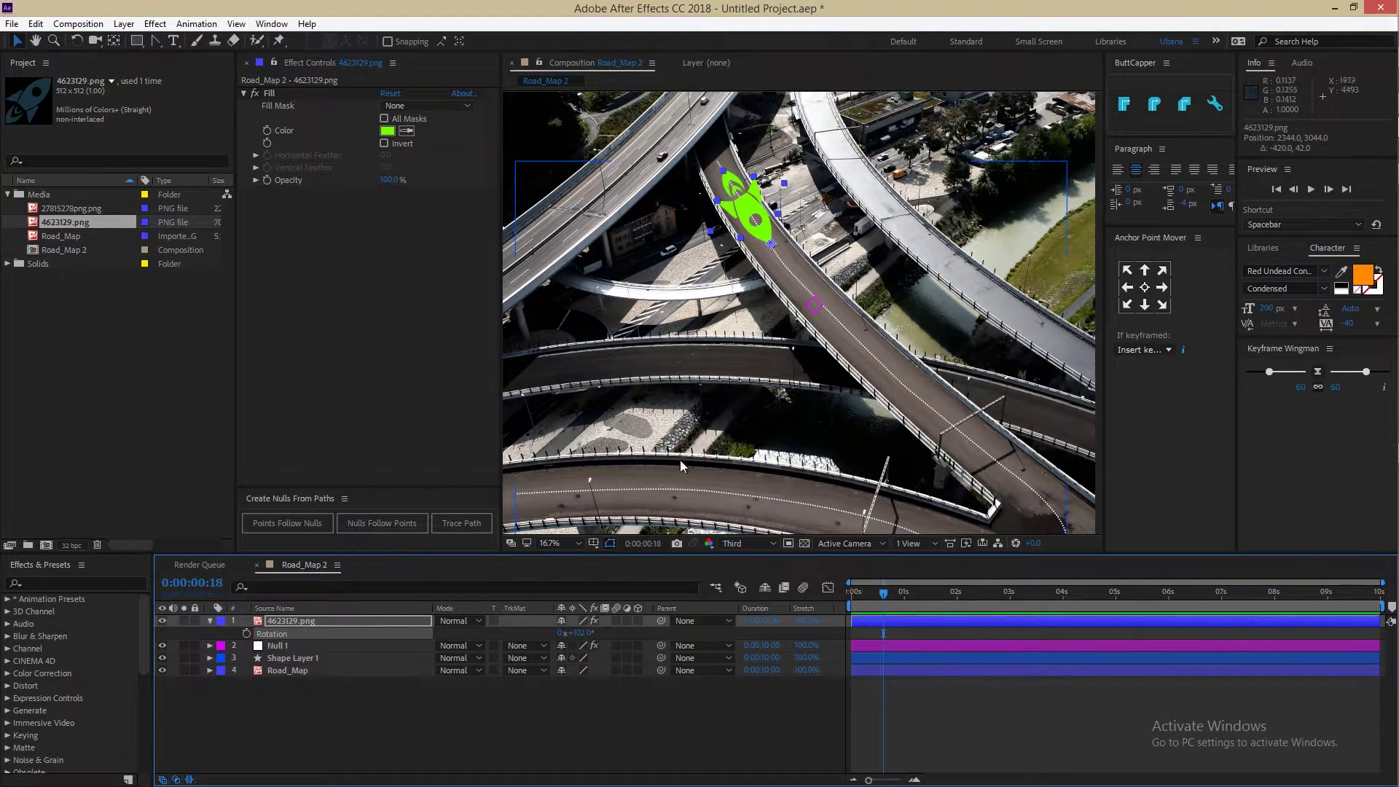
left_click(300, 623)
key("shift+s")
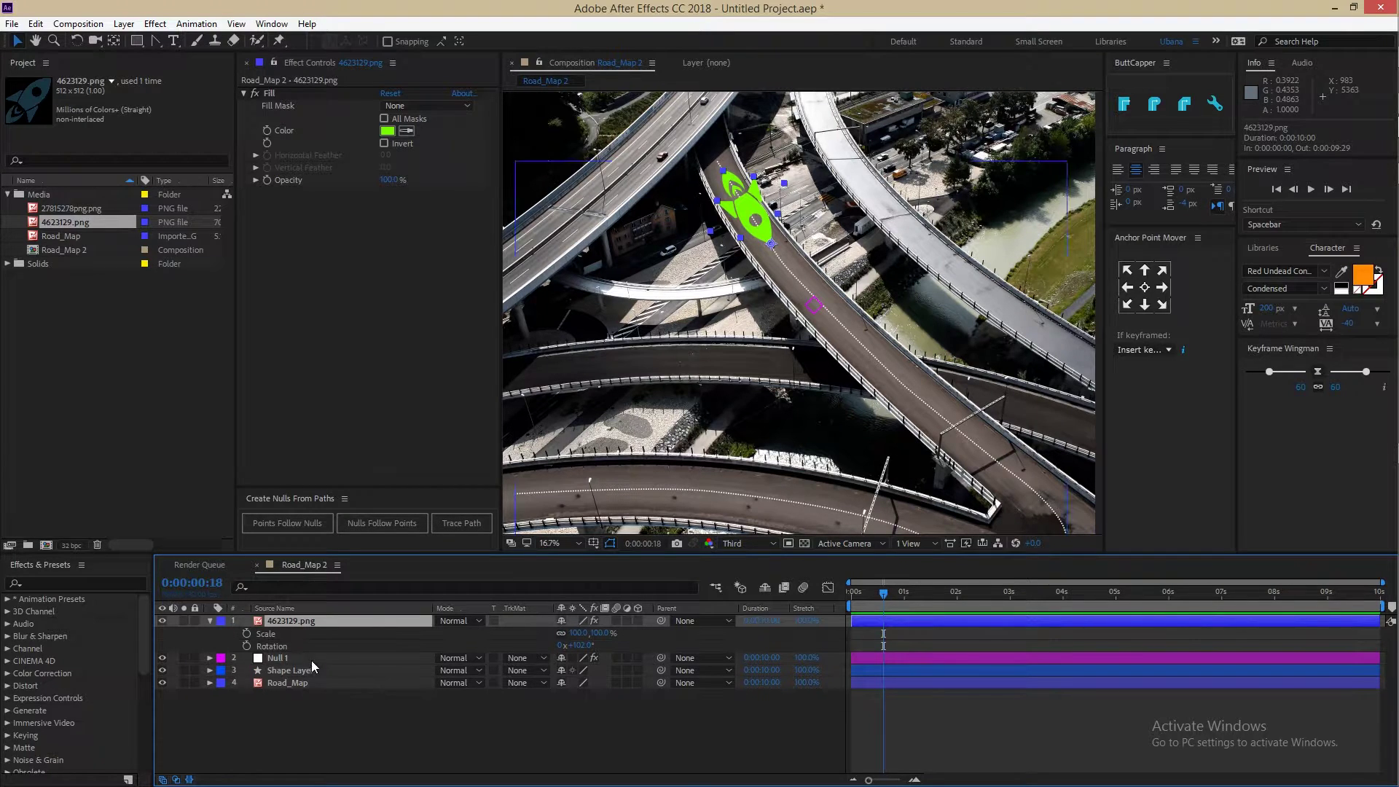
left_click(575, 633)
type("0")
key("Return")
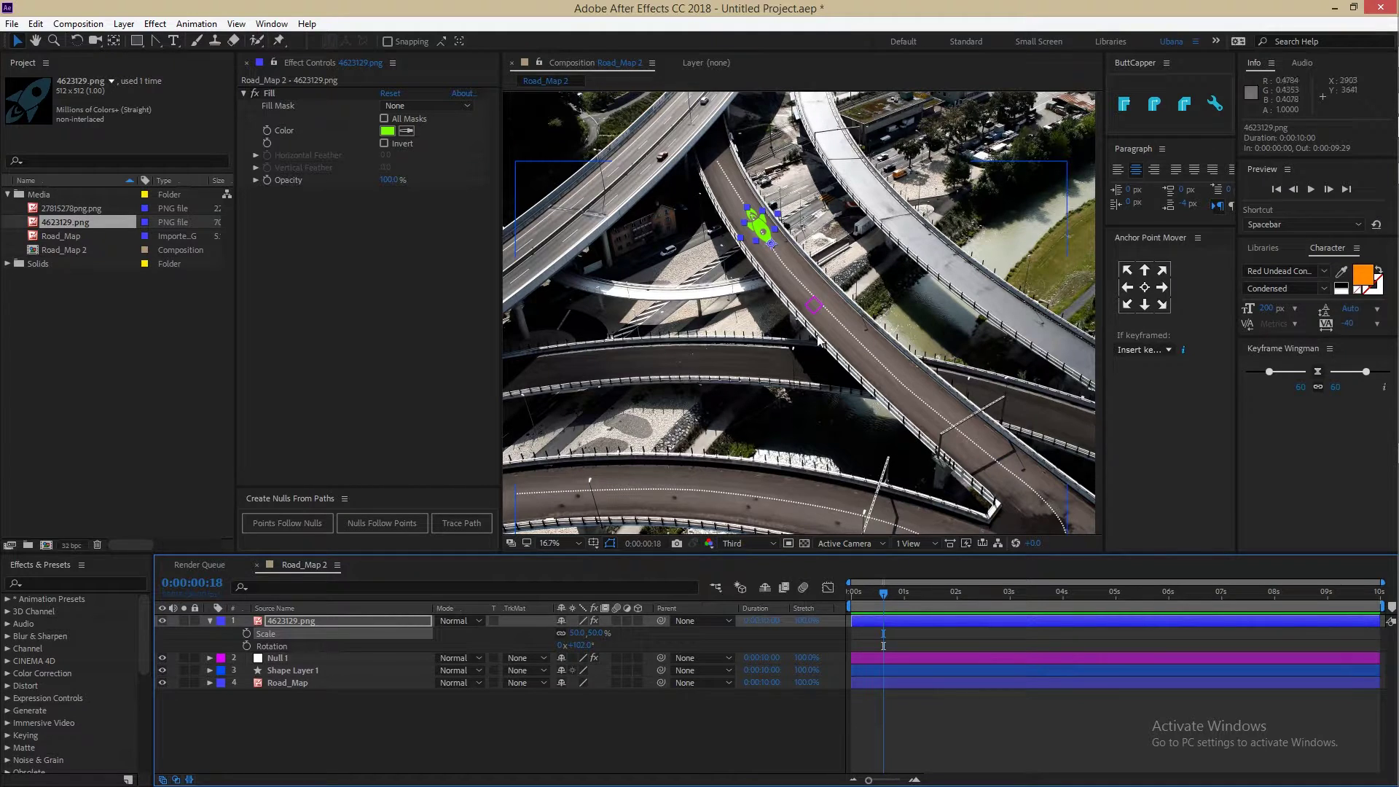
Parent the rocket layer to Null 1 and fit the composition in the viewer
scroll(811, 290, "up", 2)
left_click_drag(811, 290, 706, 326)
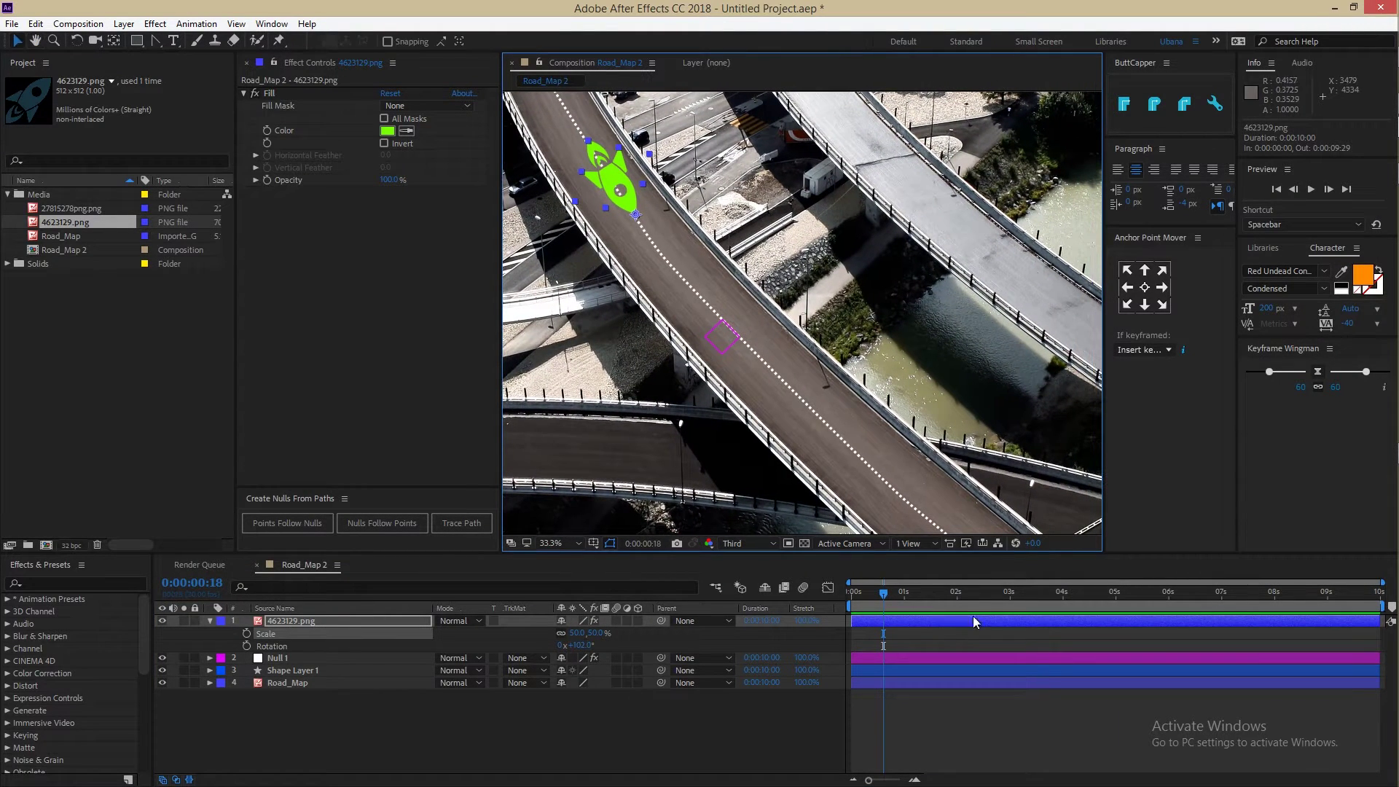
left_click_drag(882, 593, 872, 598)
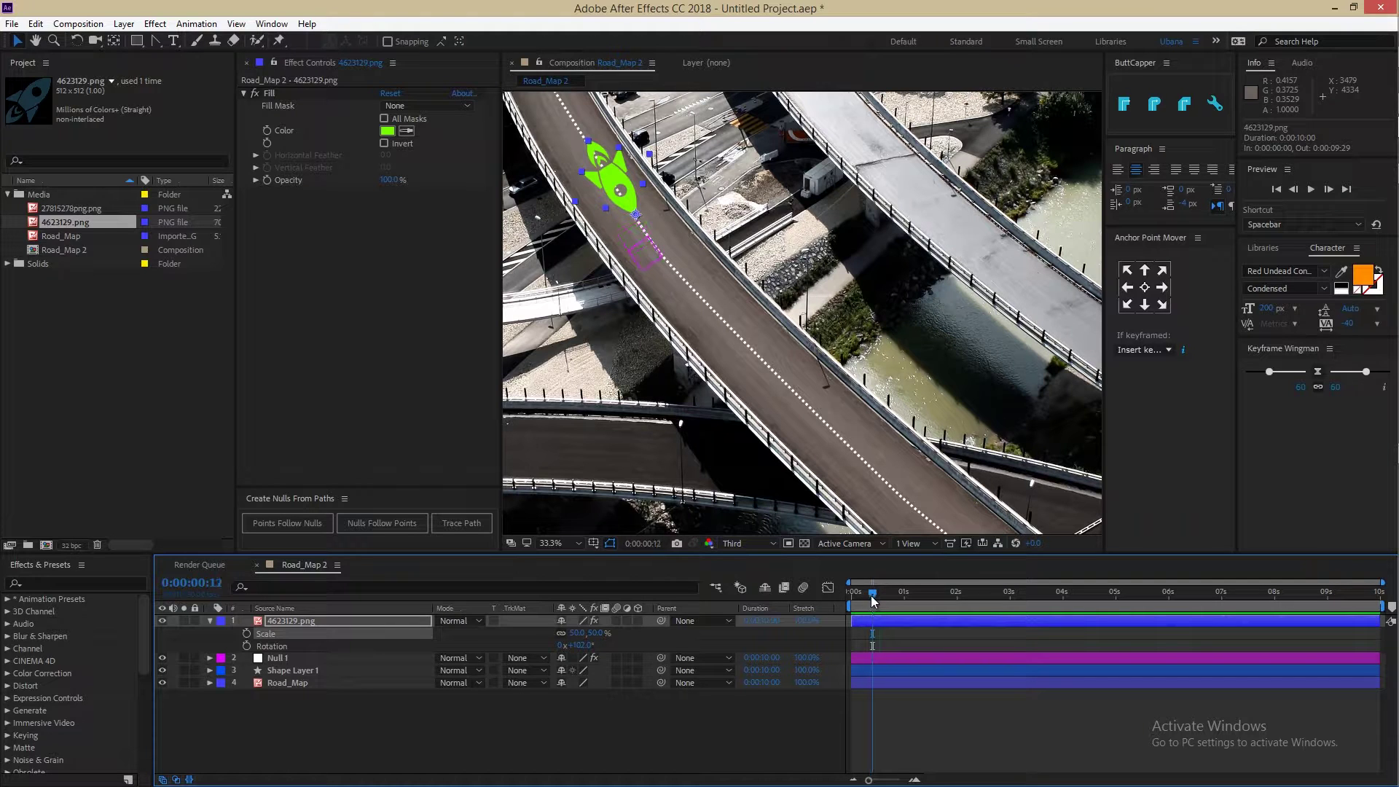
scroll(647, 242, "up", 3)
mouse_move(646, 242)
left_mouse_down()
mouse_move(799, 262)
mouse_move(828, 321)
left_mouse_up()
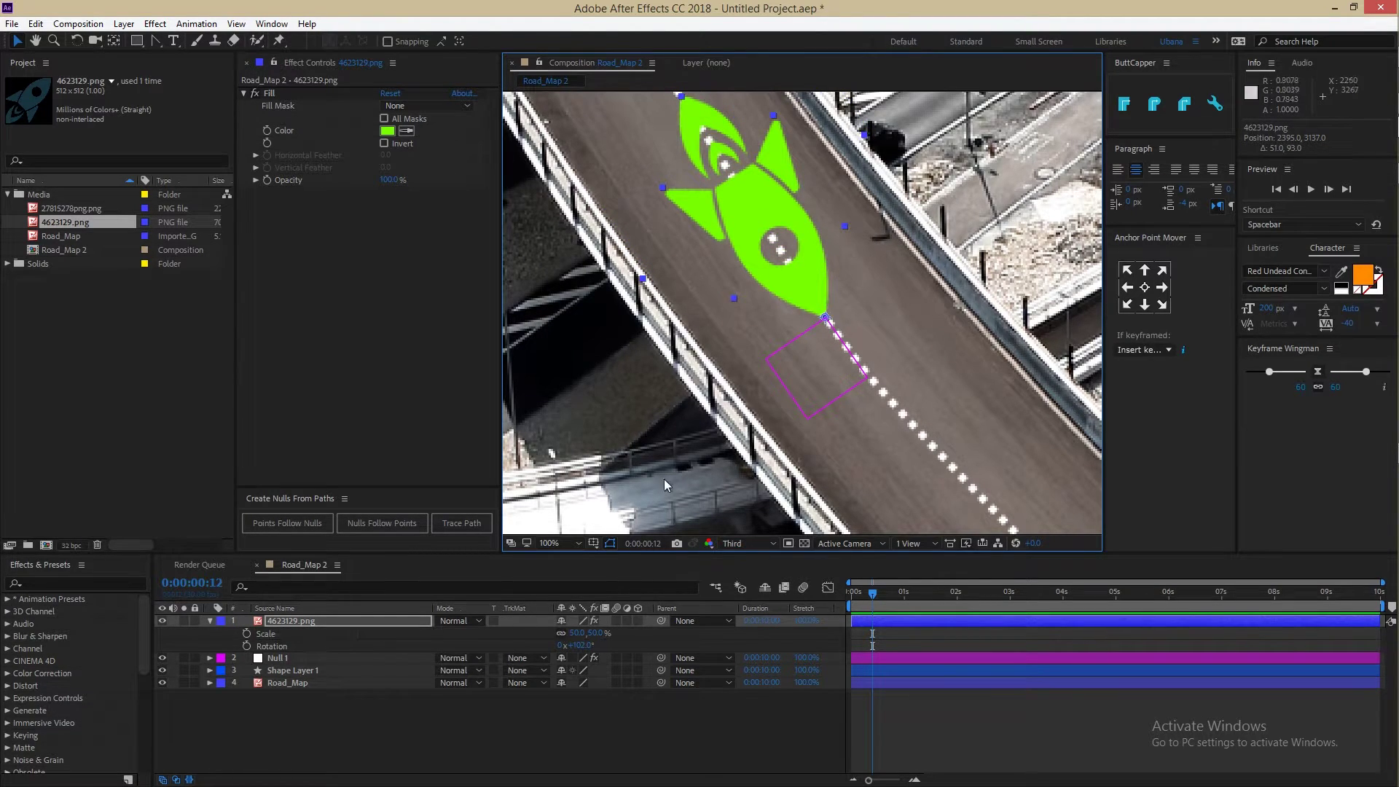
left_click(299, 625)
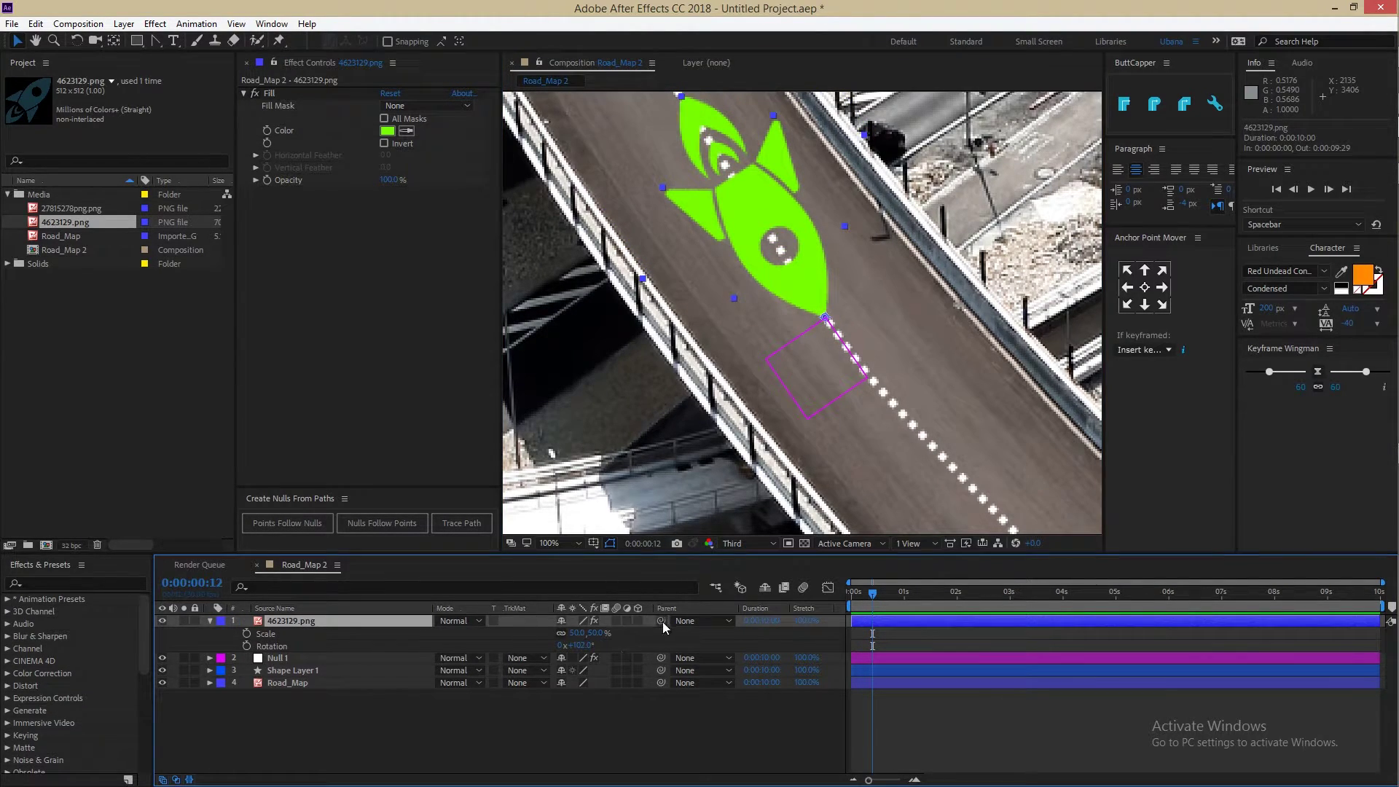
left_click_drag(660, 621, 278, 658)
left_click(210, 620)
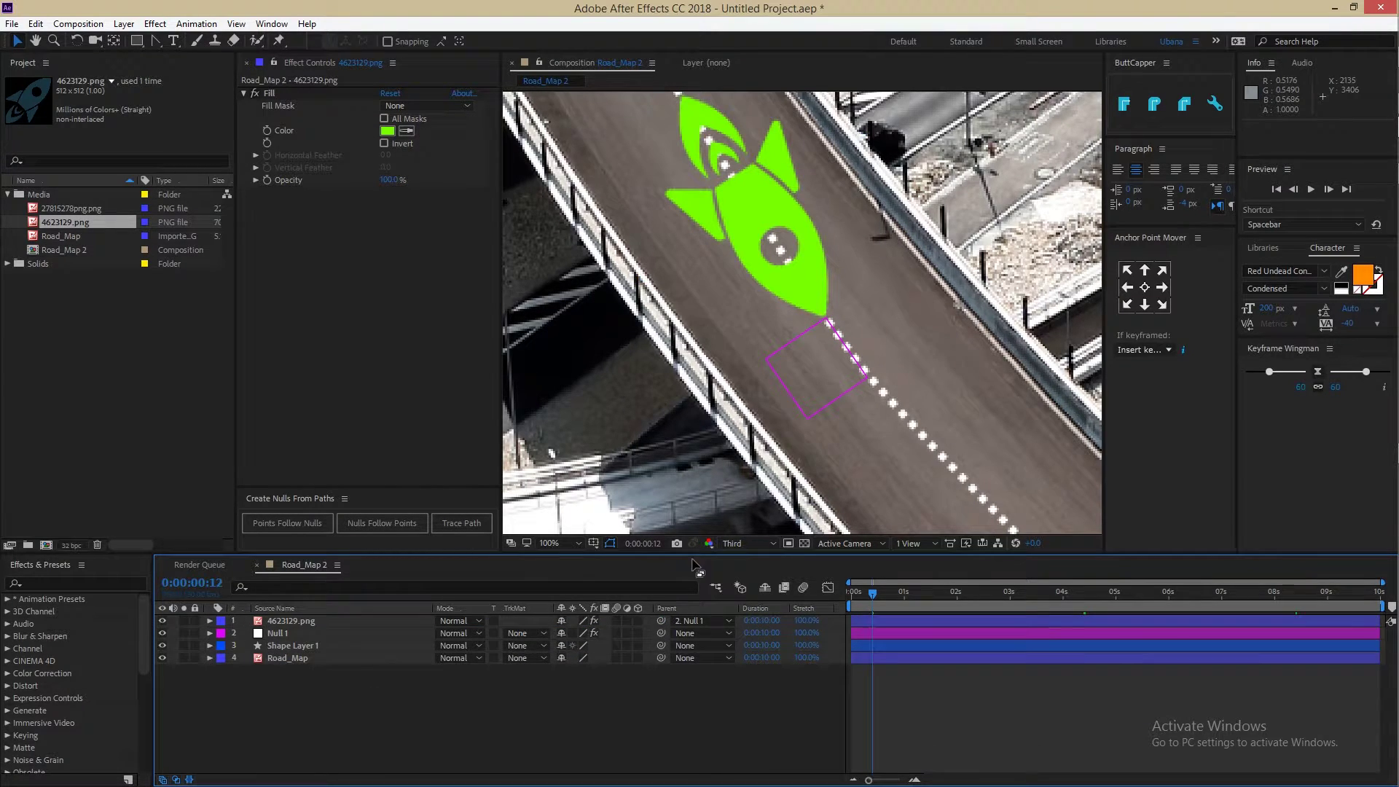
left_click(583, 542)
left_click(590, 287)
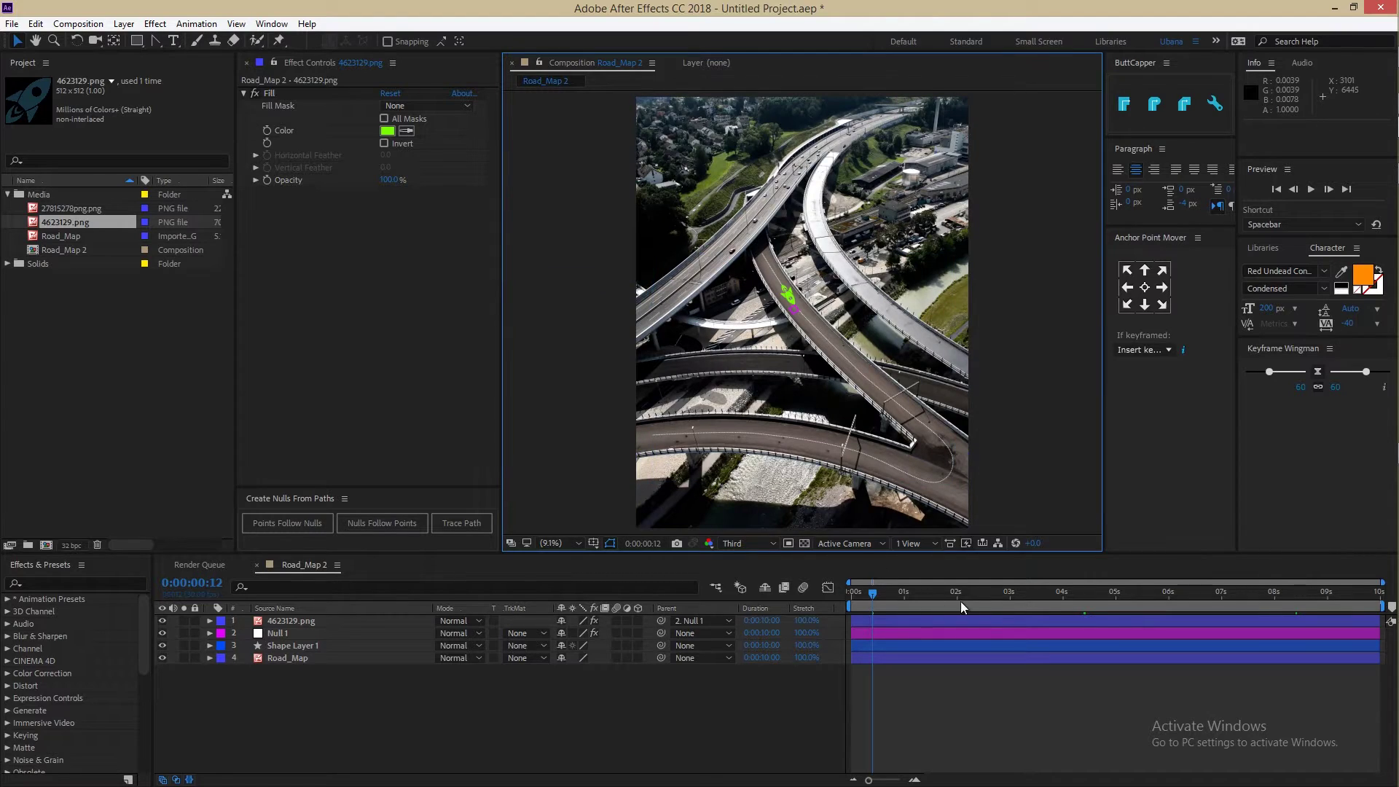
Move the rocket layer's in-point to frame 1 and preview it travelling down the road
mouse_move(874, 593)
left_mouse_down()
mouse_move(957, 628)
mouse_move(832, 636)
left_mouse_up()
key("space")
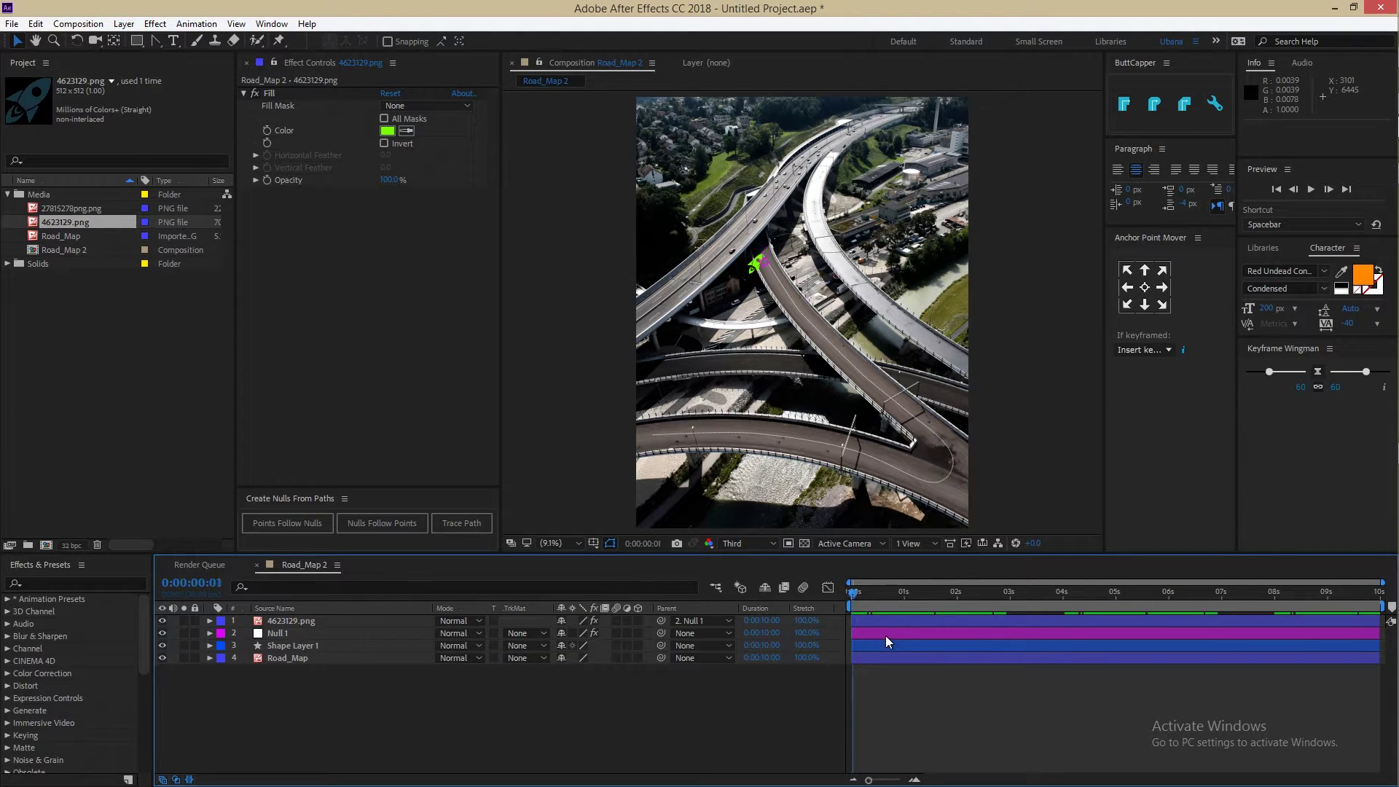
left_click(915, 780)
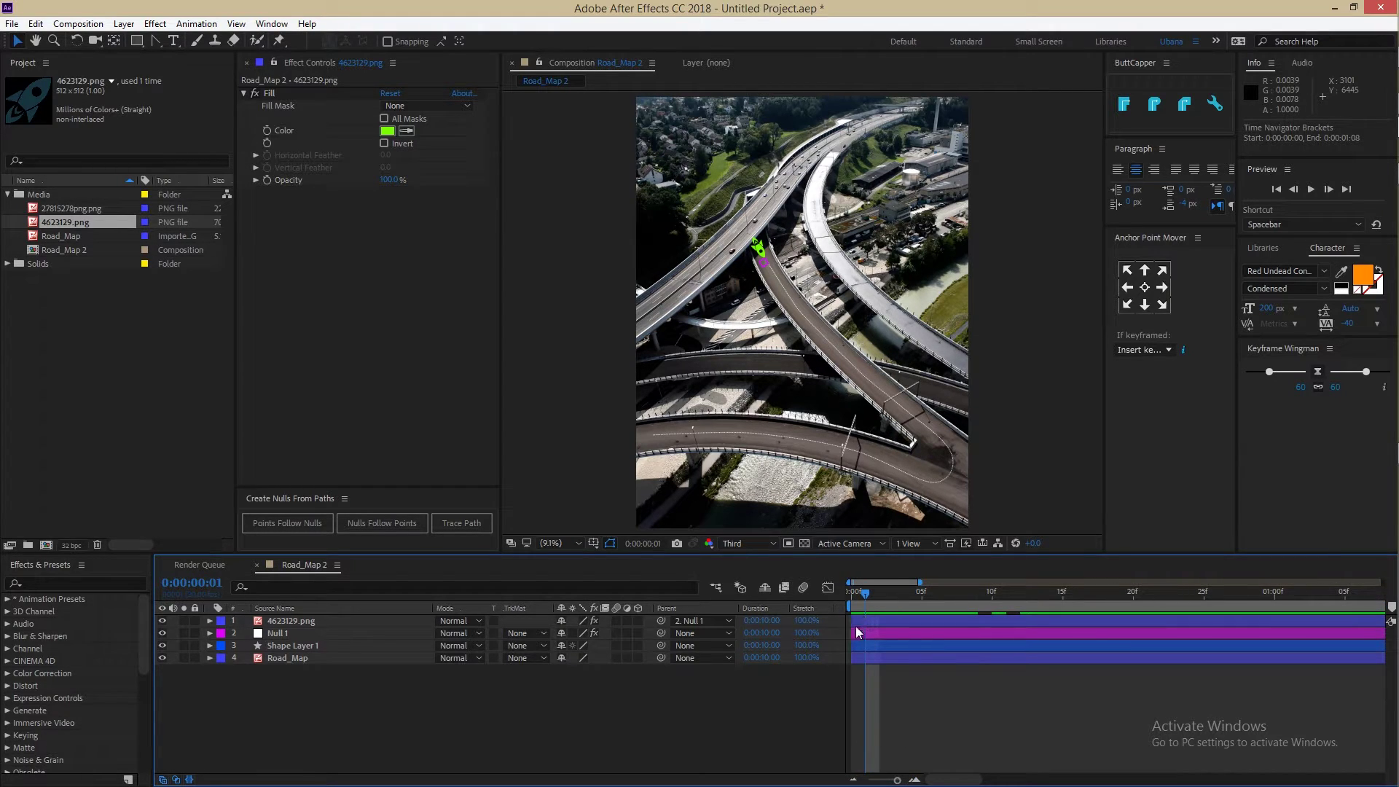
left_click_drag(851, 621, 849, 594)
key("space")
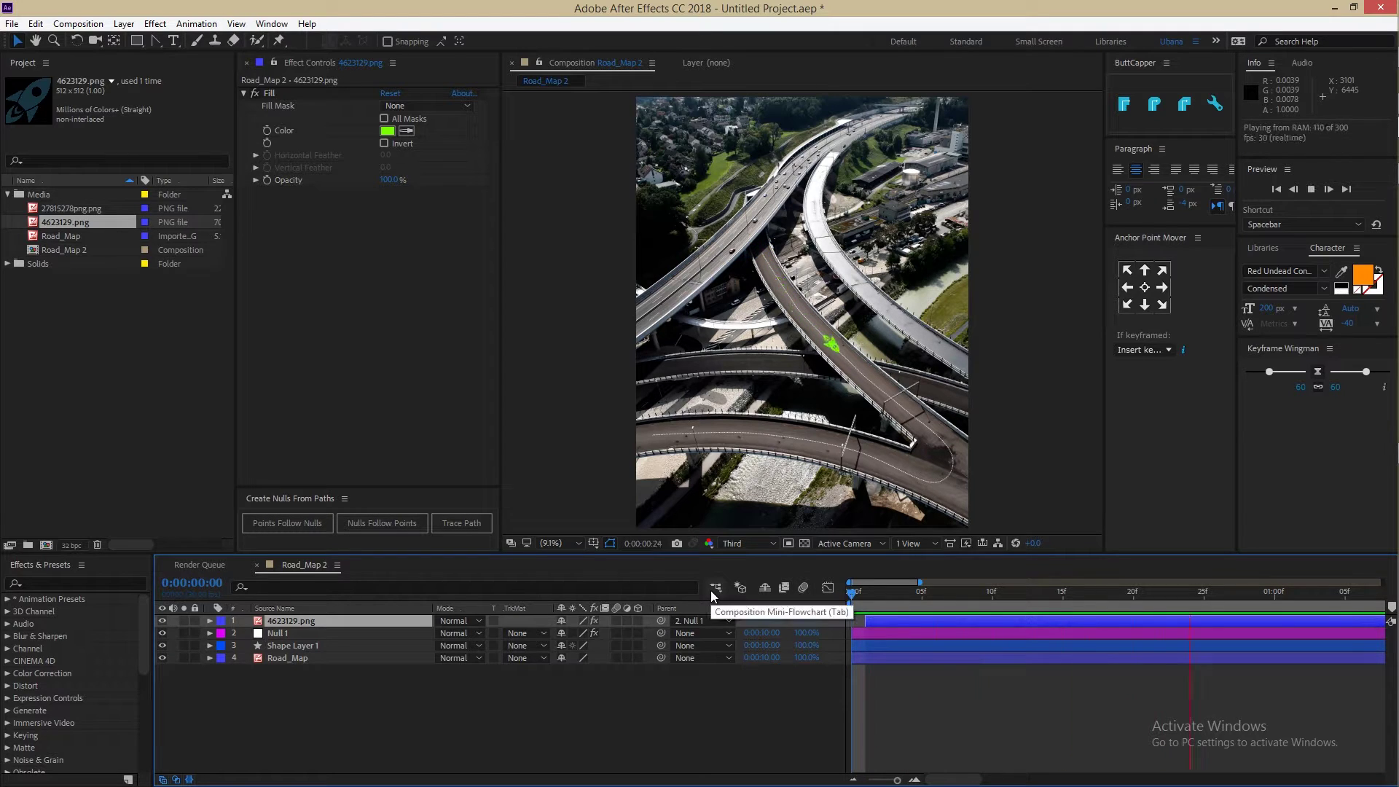
key("space")
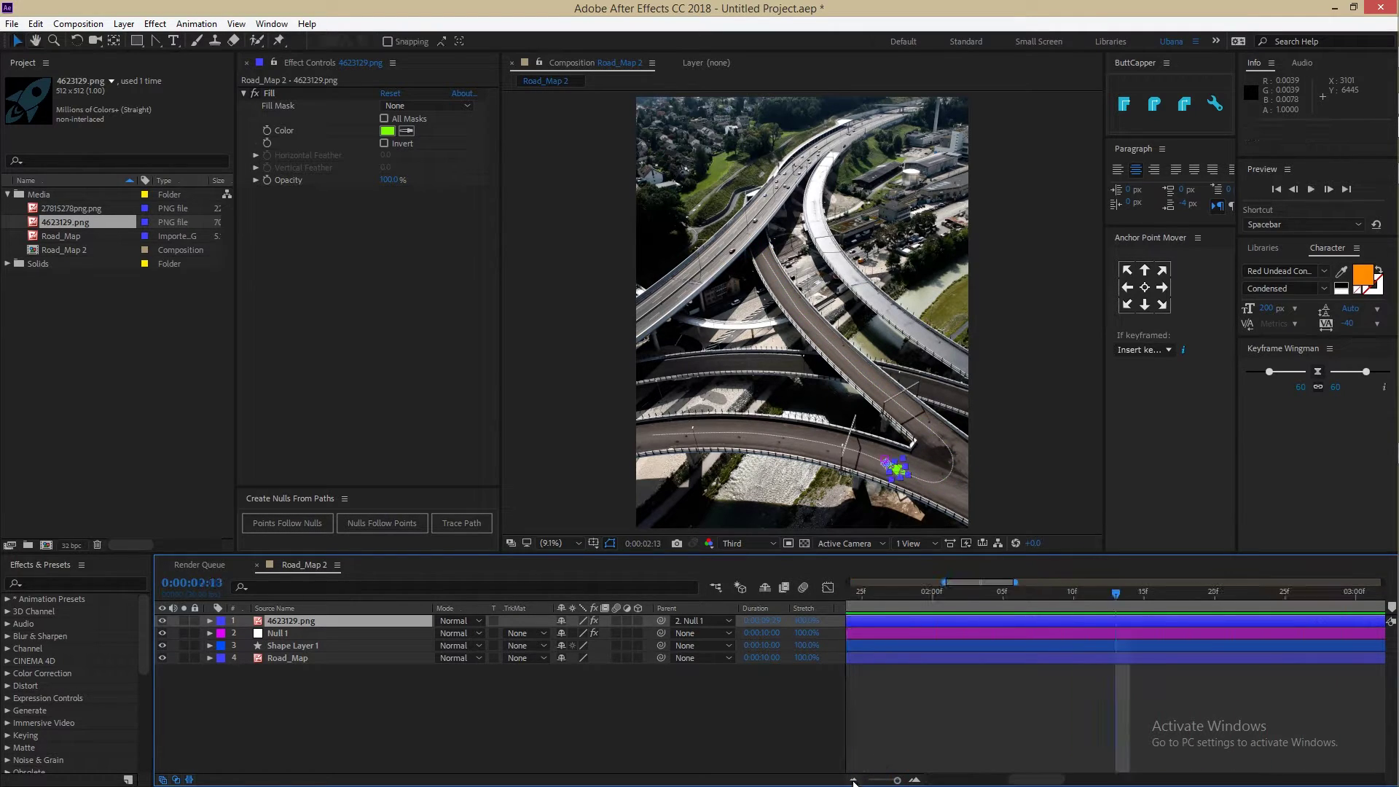
left_click(853, 780)
Apply Easy Ease to both of Null 1's Progress keyframes
left_click(277, 633)
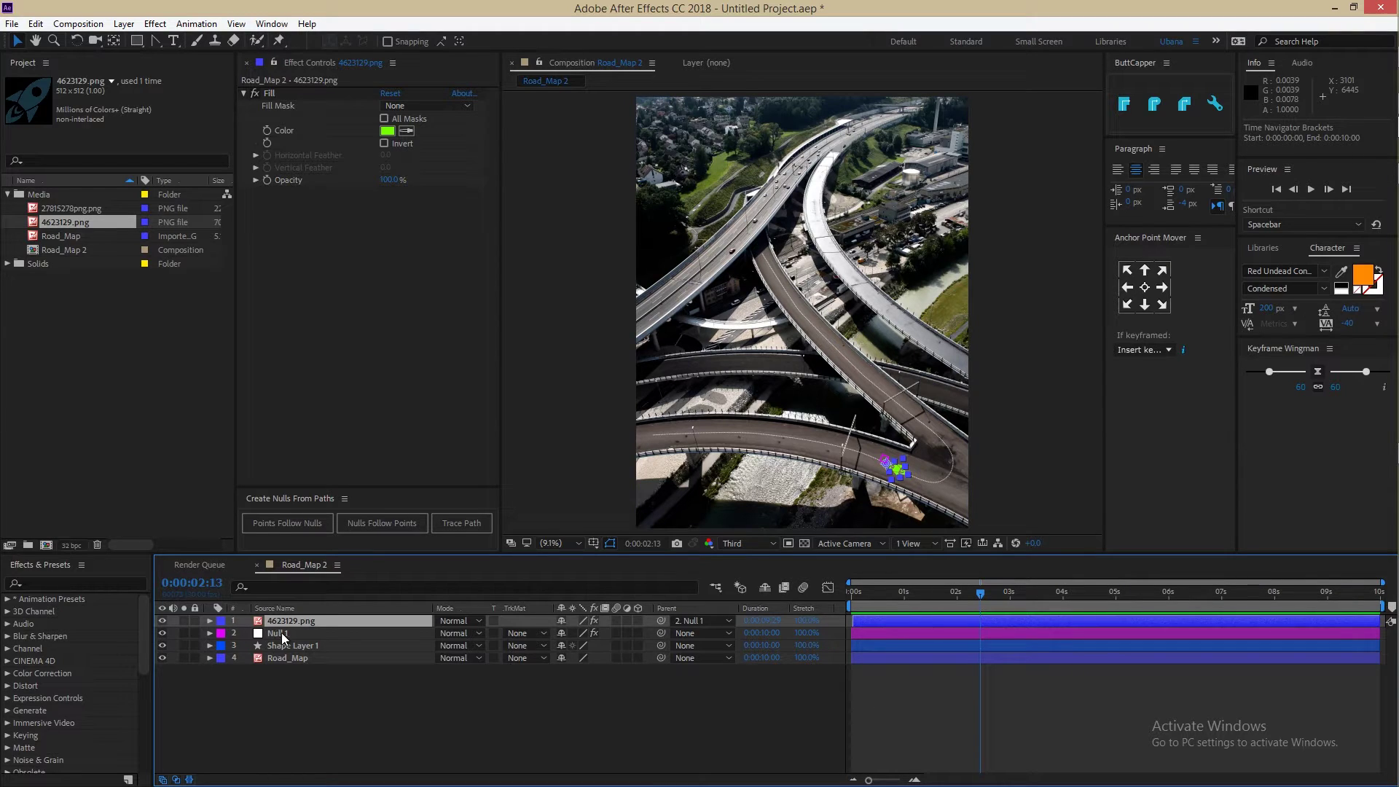
key("u")
left_click_drag(1086, 666, 837, 673)
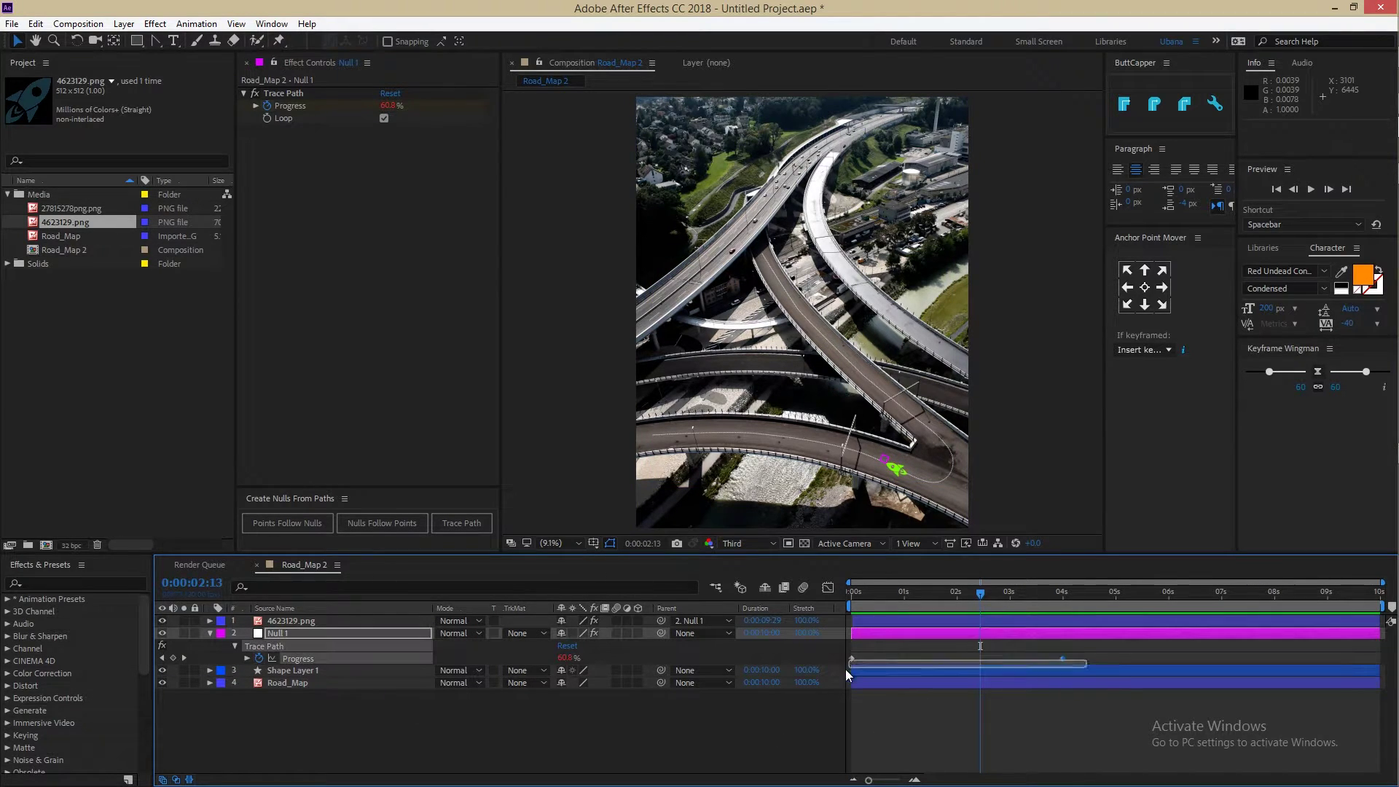
right_click(851, 657)
mouse_move(939, 648)
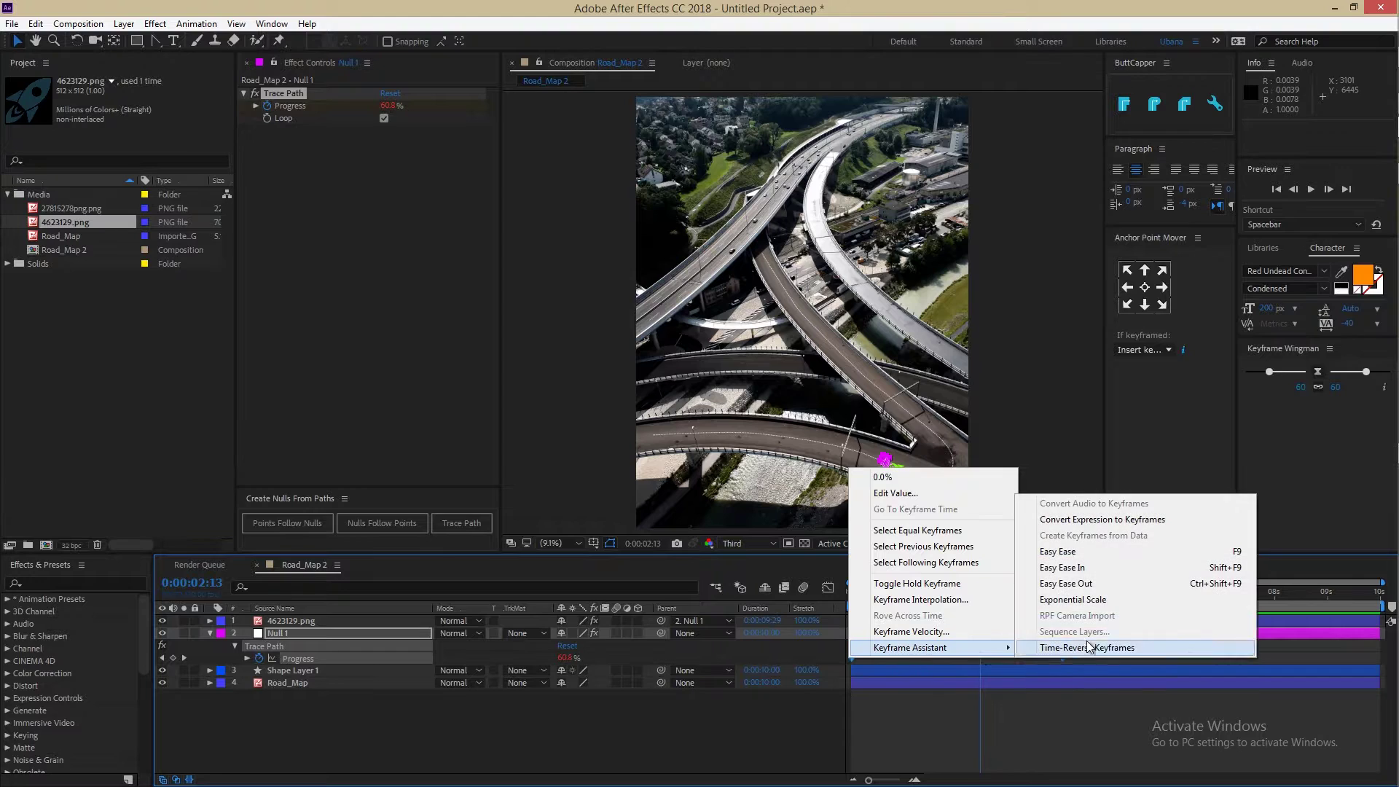
left_click(1072, 547)
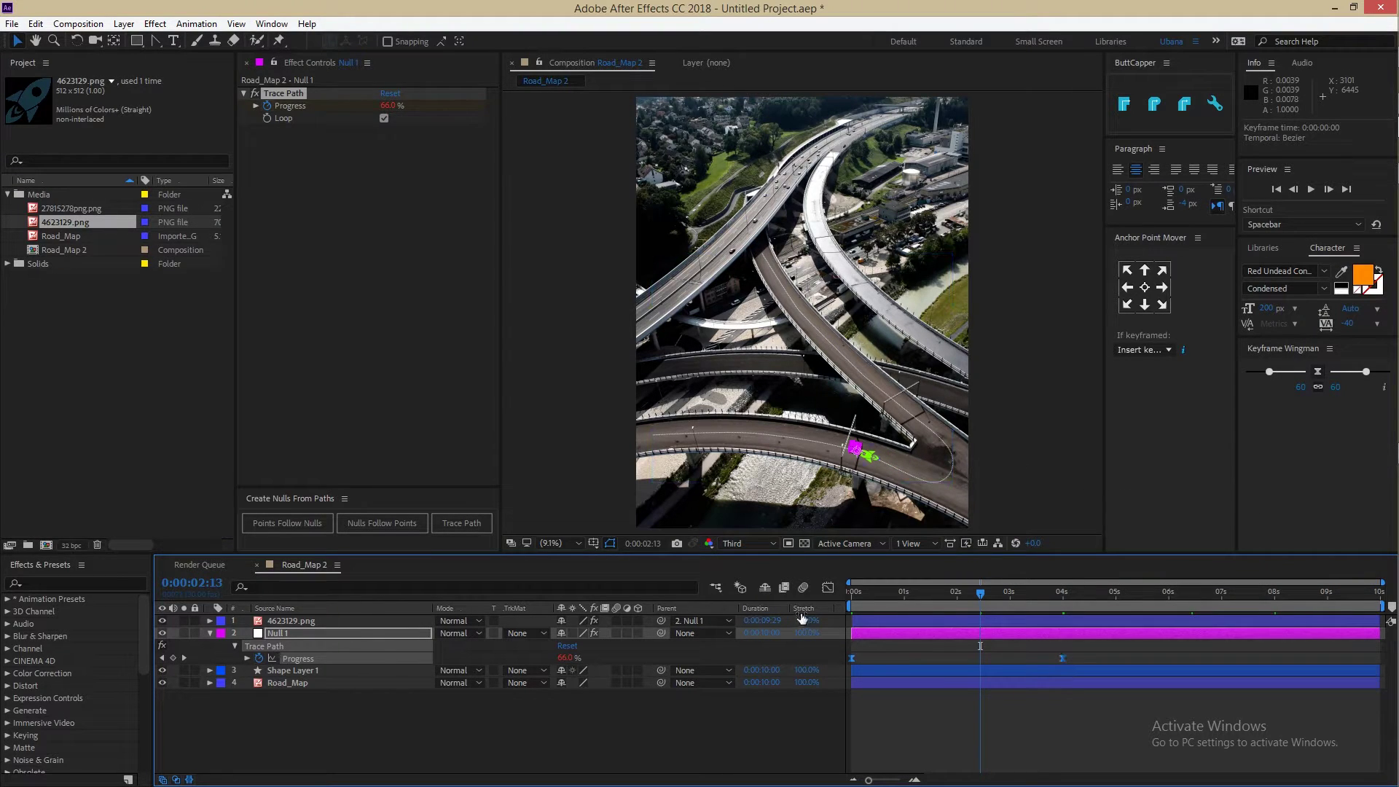
Preview the rocket's eased motion around the 4-second keyframe and collapse Null 1
left_click_drag(982, 593, 1066, 628)
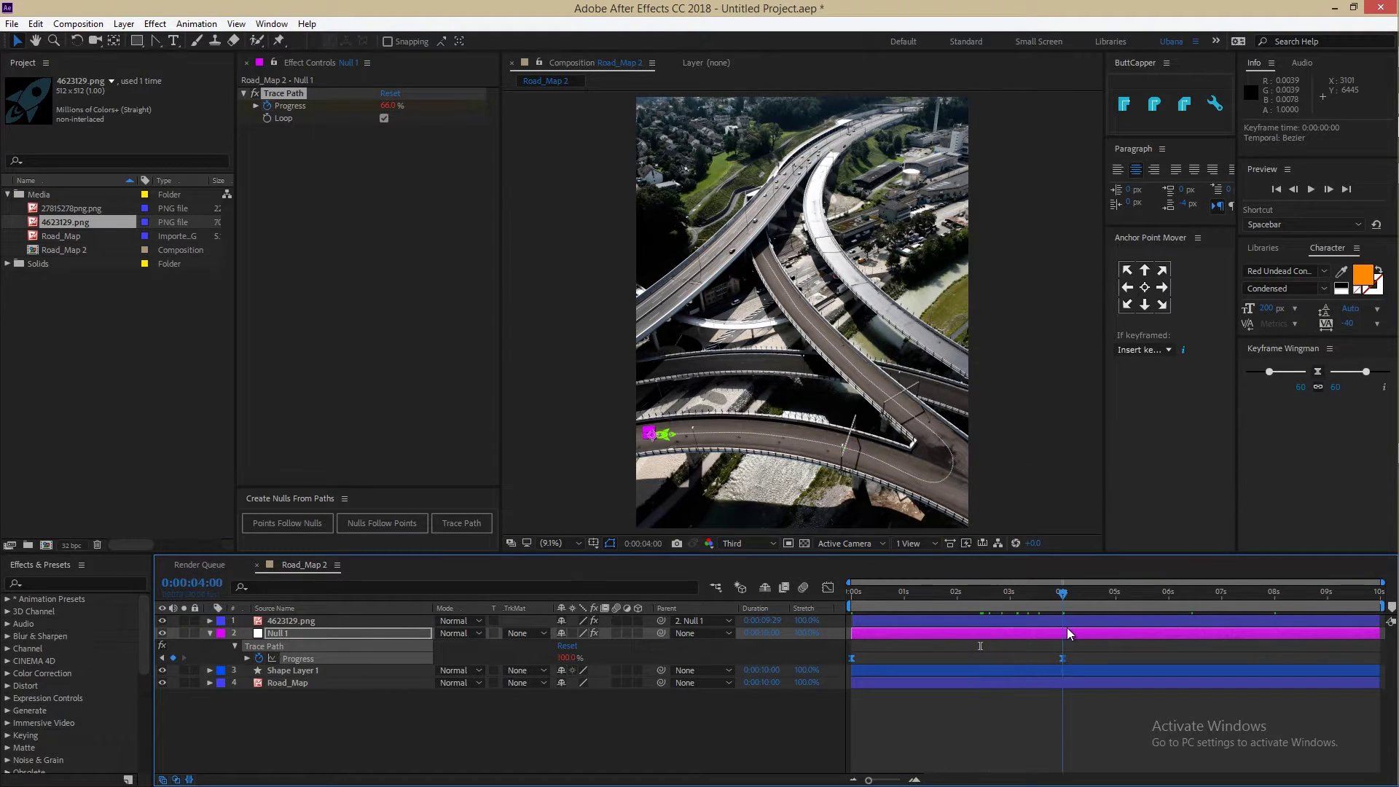
key("space")
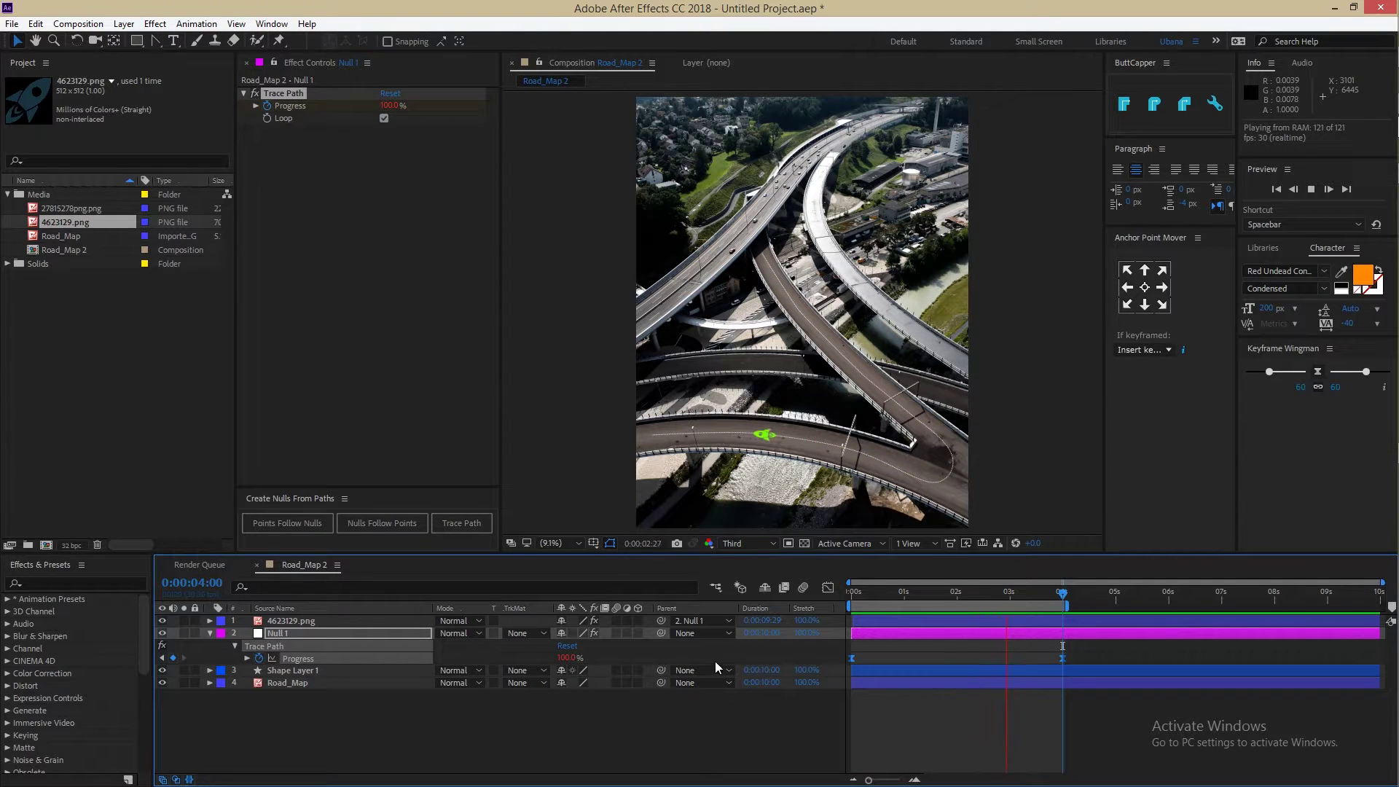
left_click(452, 747)
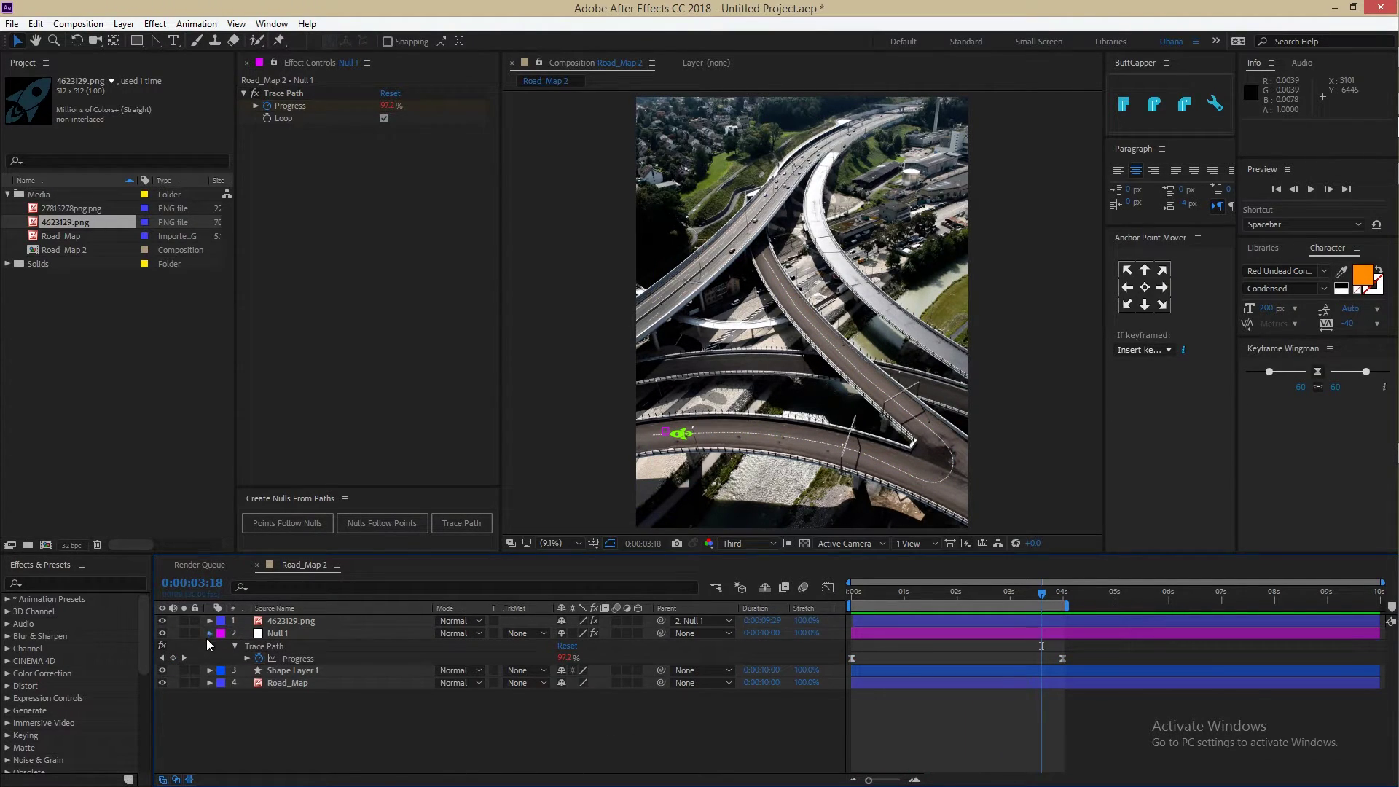
left_click(209, 633)
left_click(124, 23)
Create a new solid named Radio_Wave and apply the Radio Waves effect to it
mouse_move(211, 42)
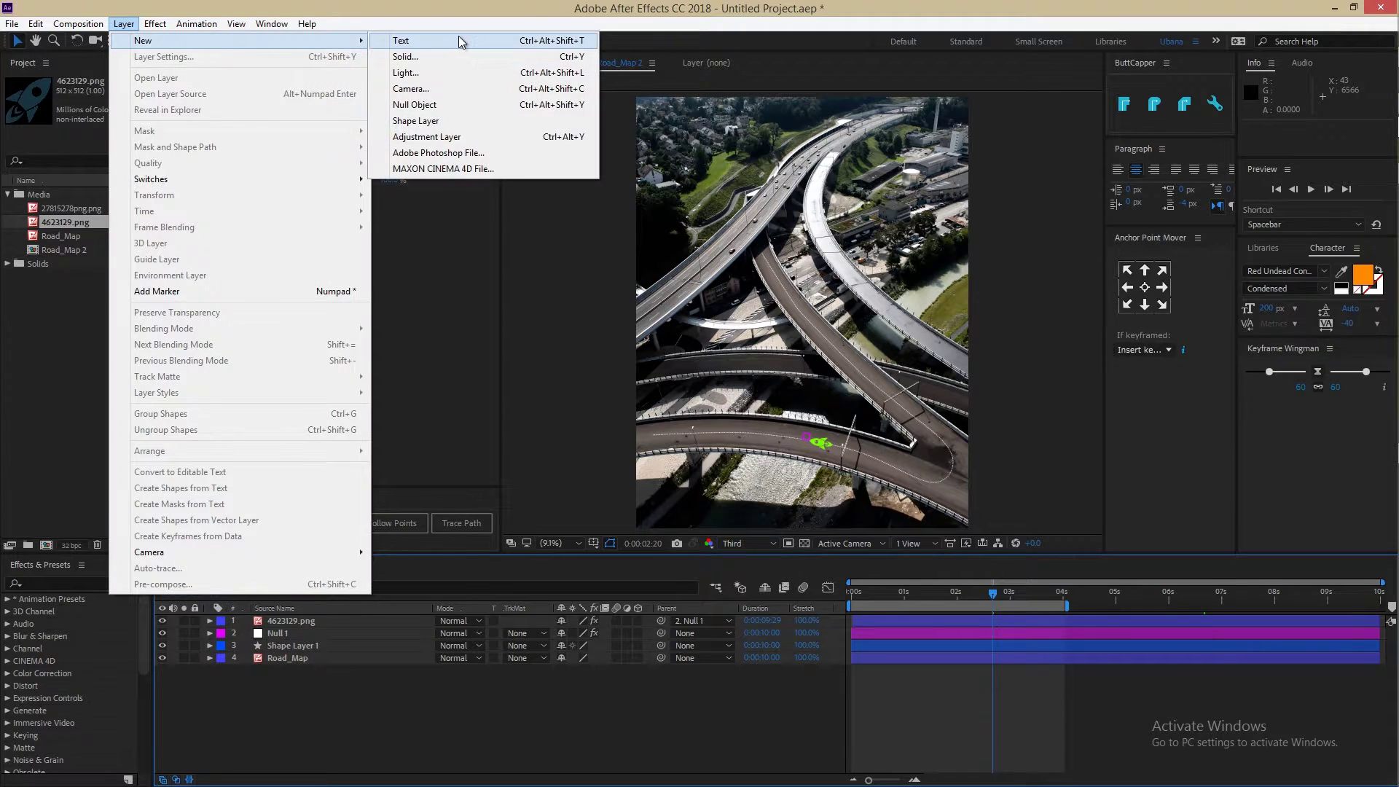
left_click(412, 56)
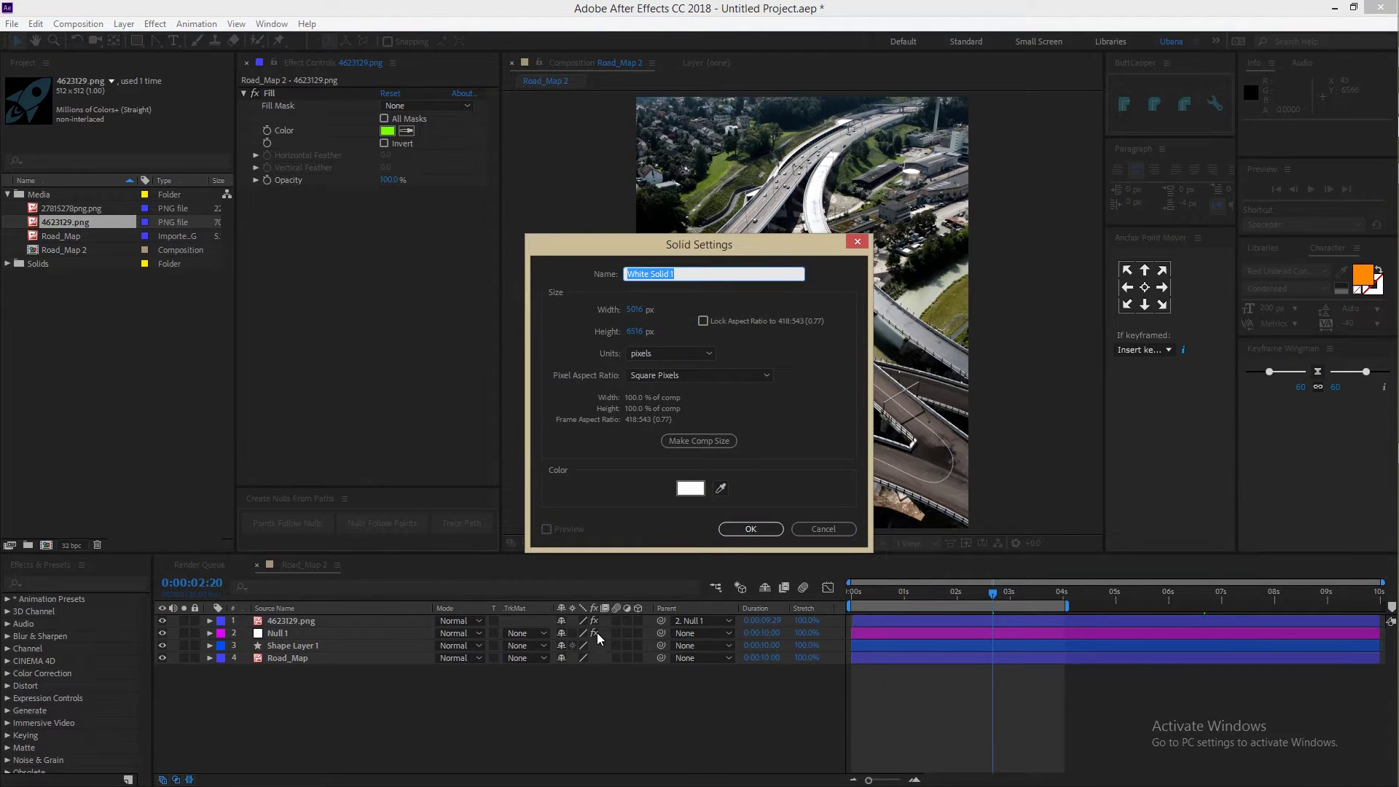
type("Radio_Wave")
key("Return")
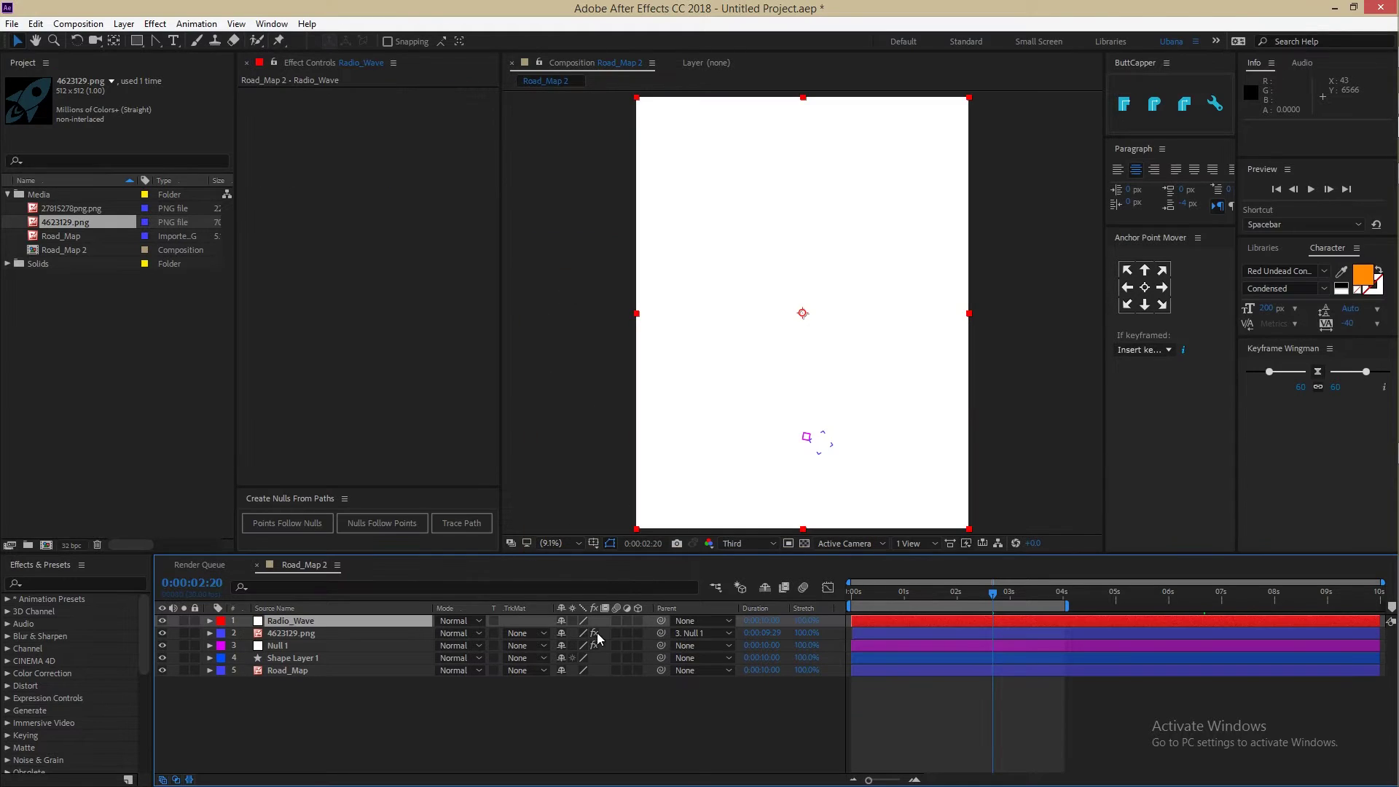
key("ctrl+space")
type("radi")
key("Down")
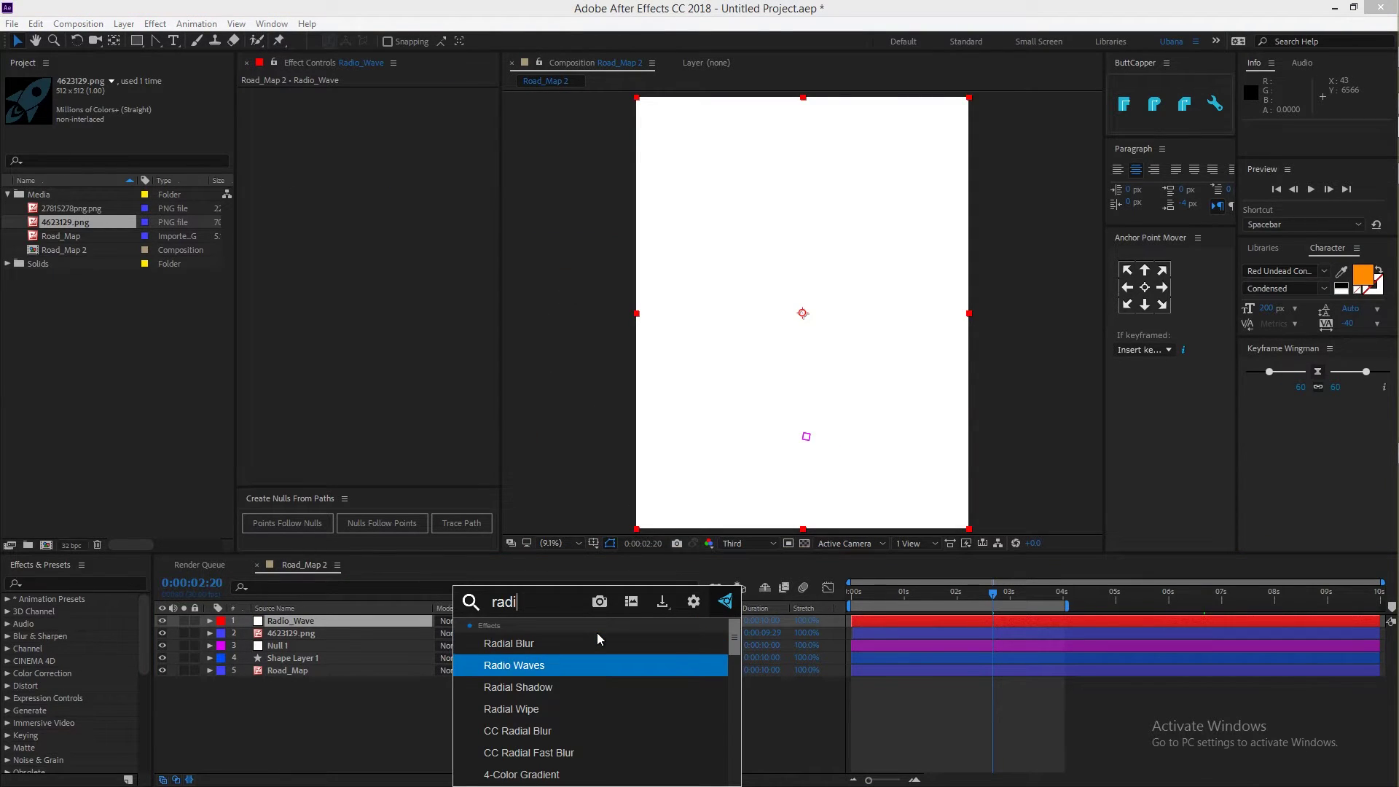
key("Return")
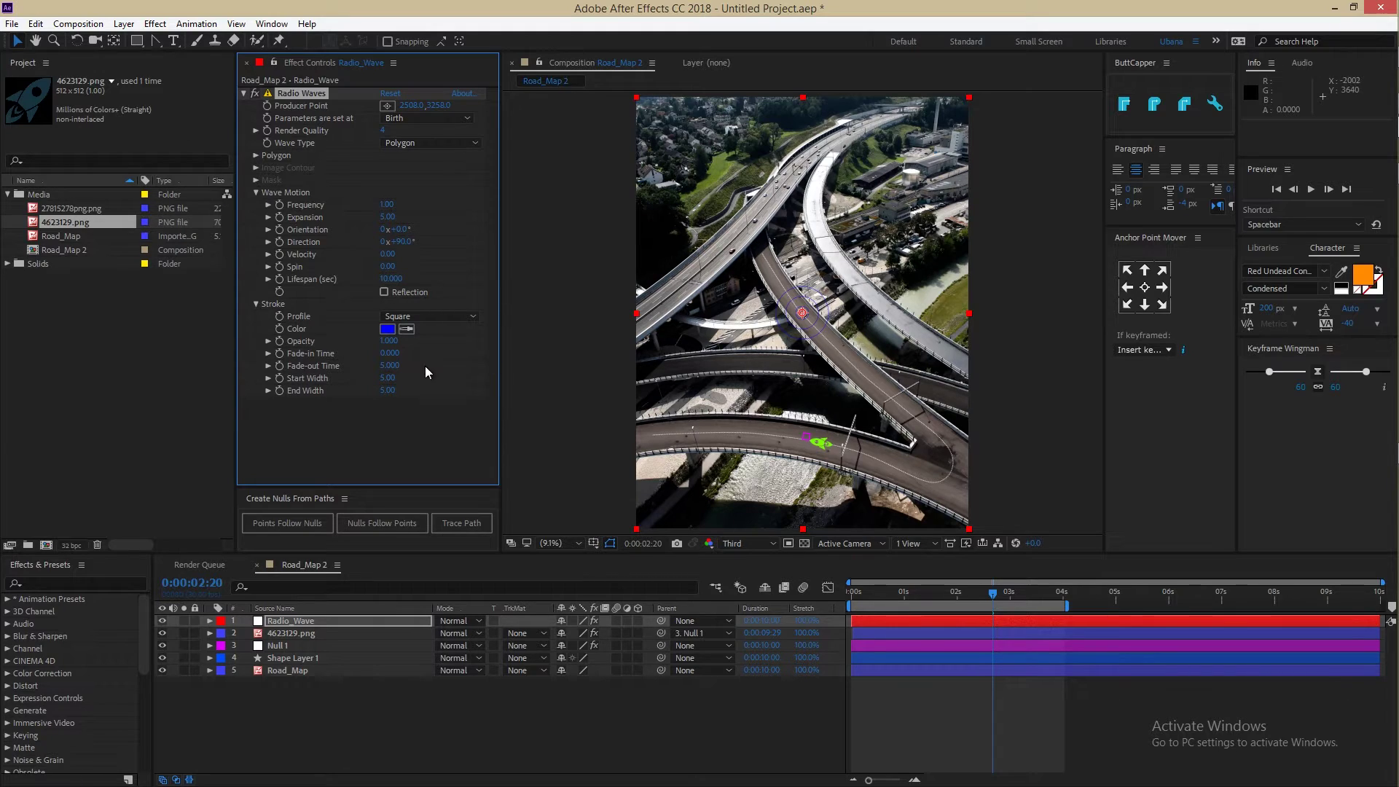
Solo the Radio_Wave layer and make the wave stroke colour white, viewing at 0:00:03:07
left_click(183, 620)
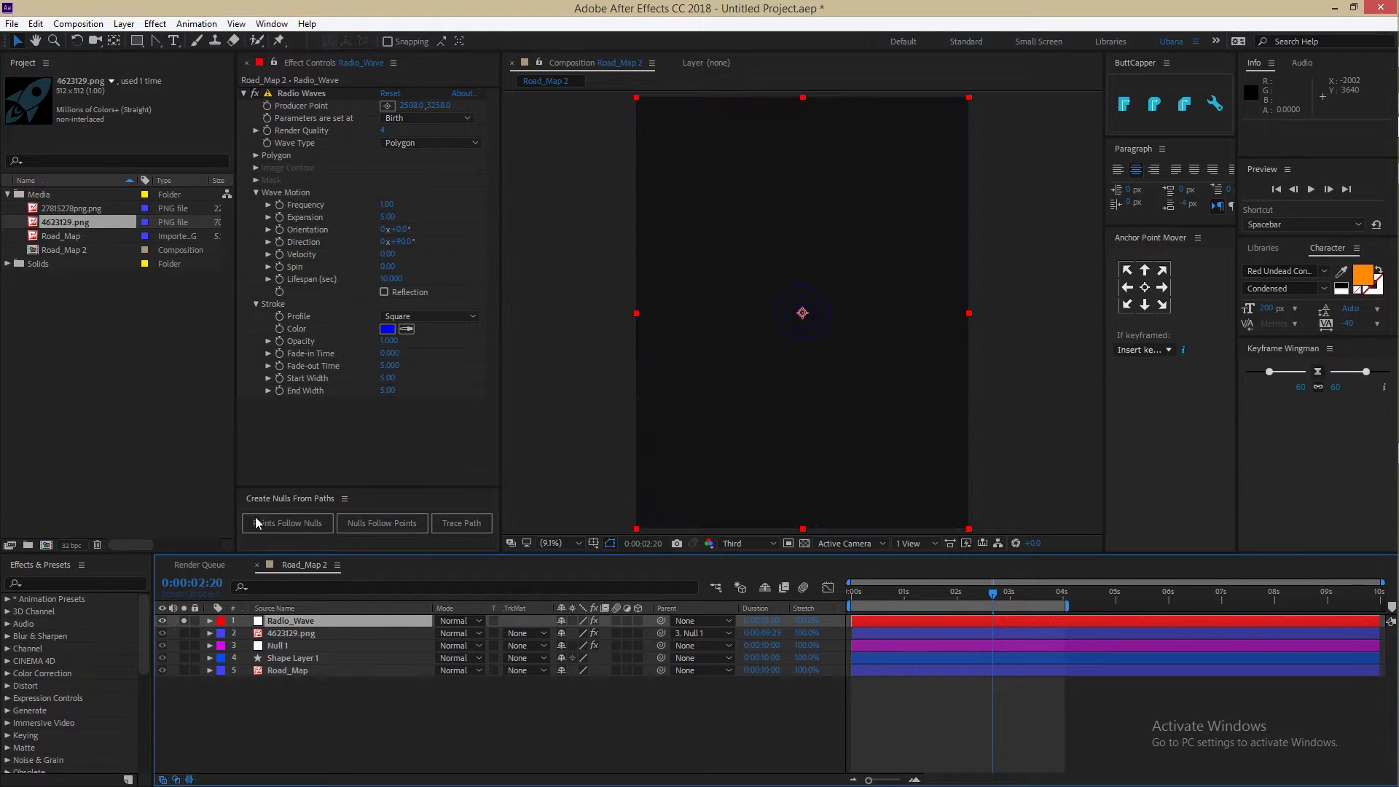
left_click(396, 330)
left_click(398, 325)
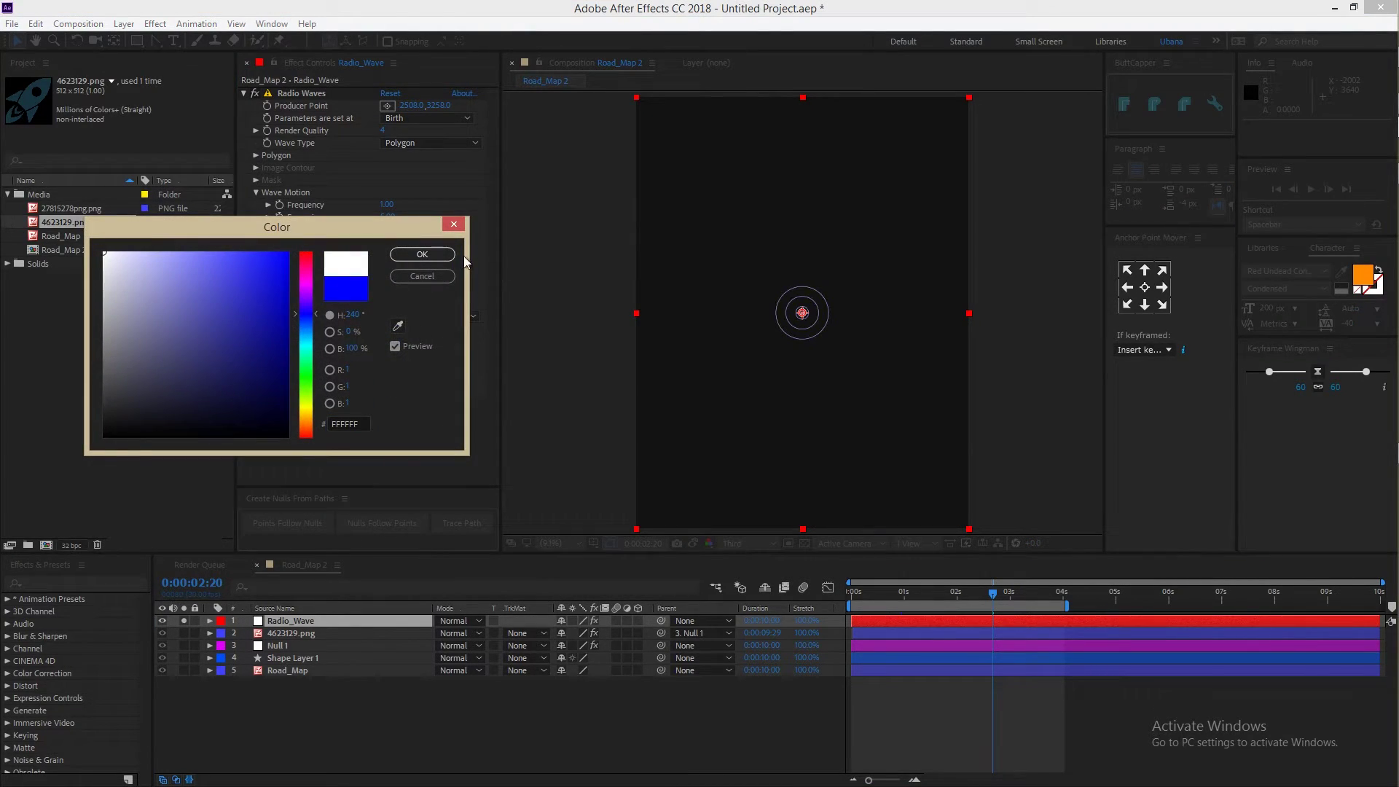
left_click(419, 255)
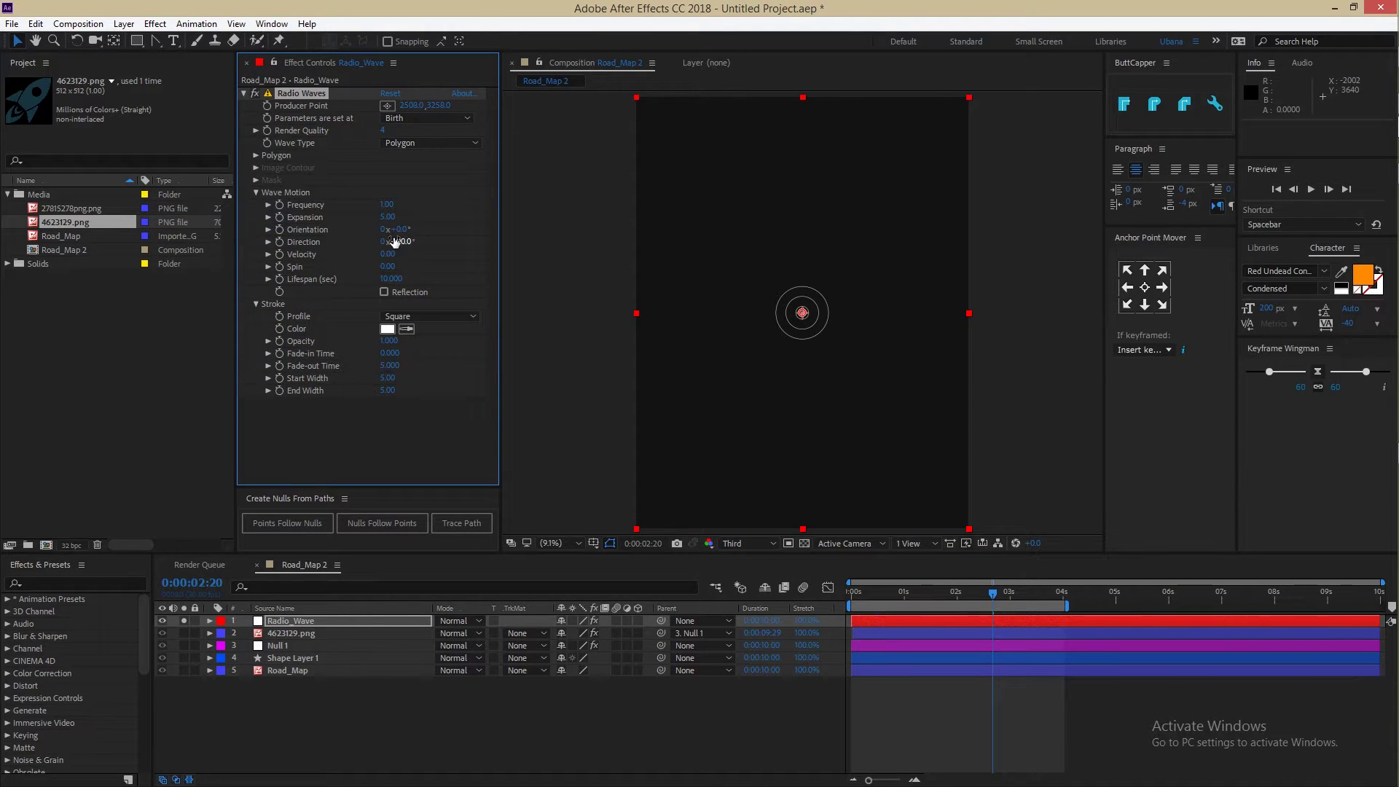
left_click(1022, 593)
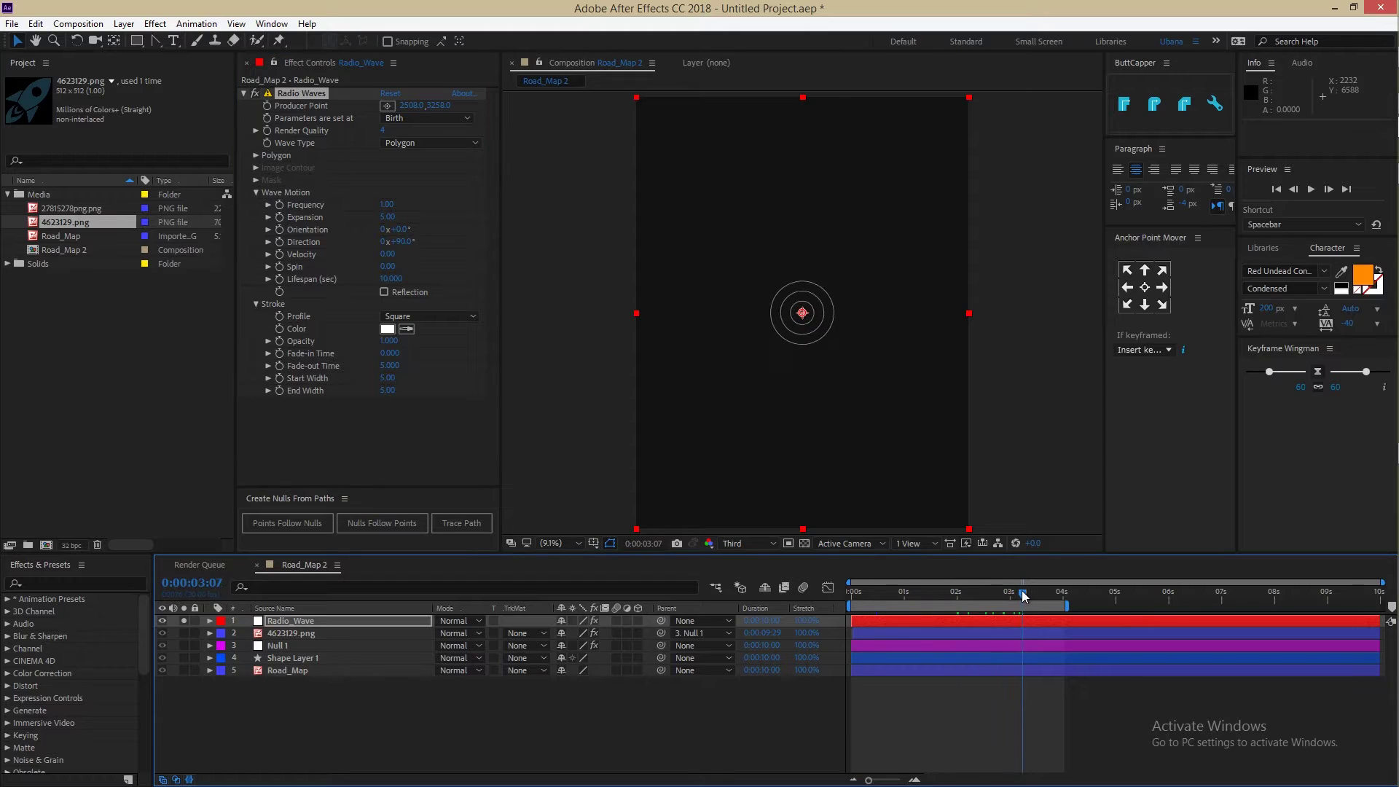
Set the Radio Waves Frequency to 1.50, Expansion to 6.00 and Lifespan to 5 seconds
left_click_drag(387, 205, 413, 213)
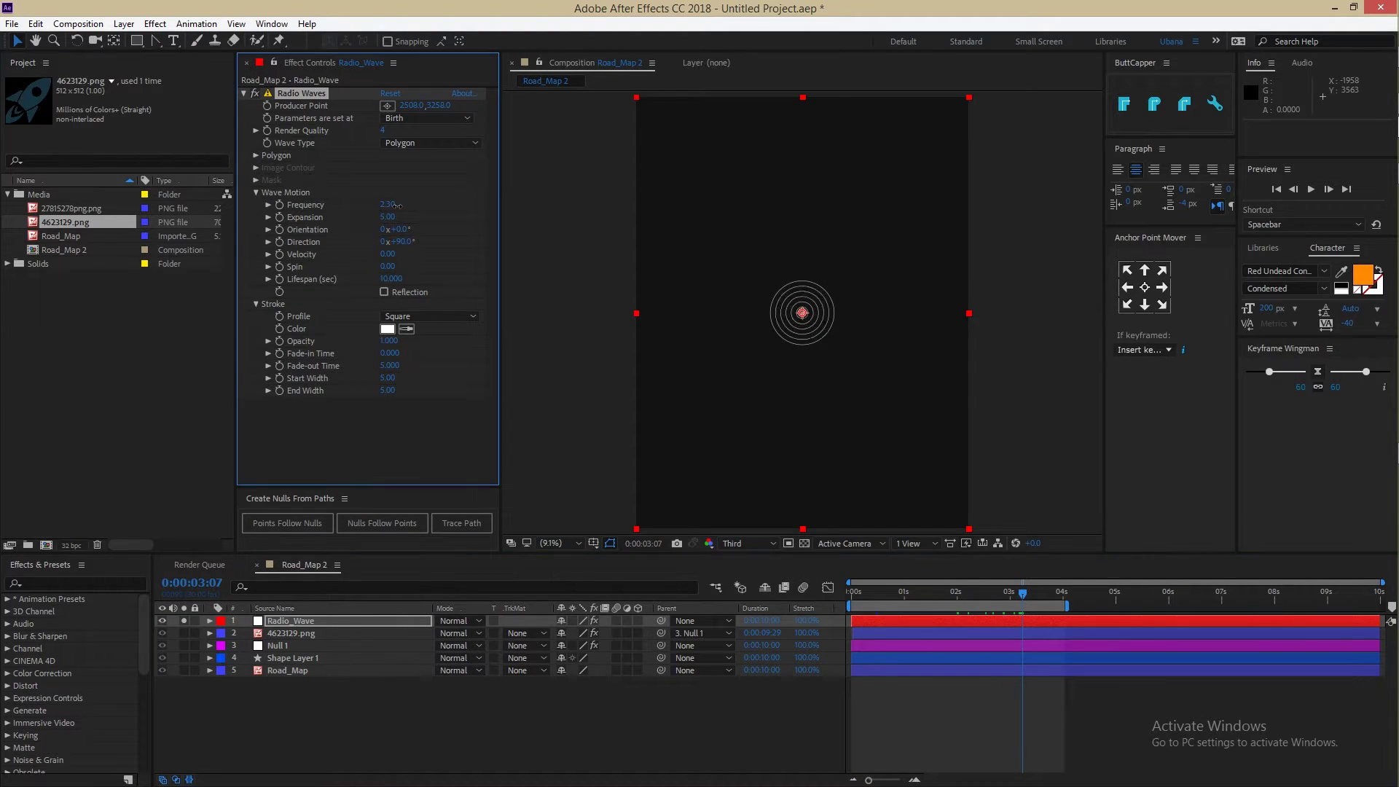
left_click(388, 204)
type(".5")
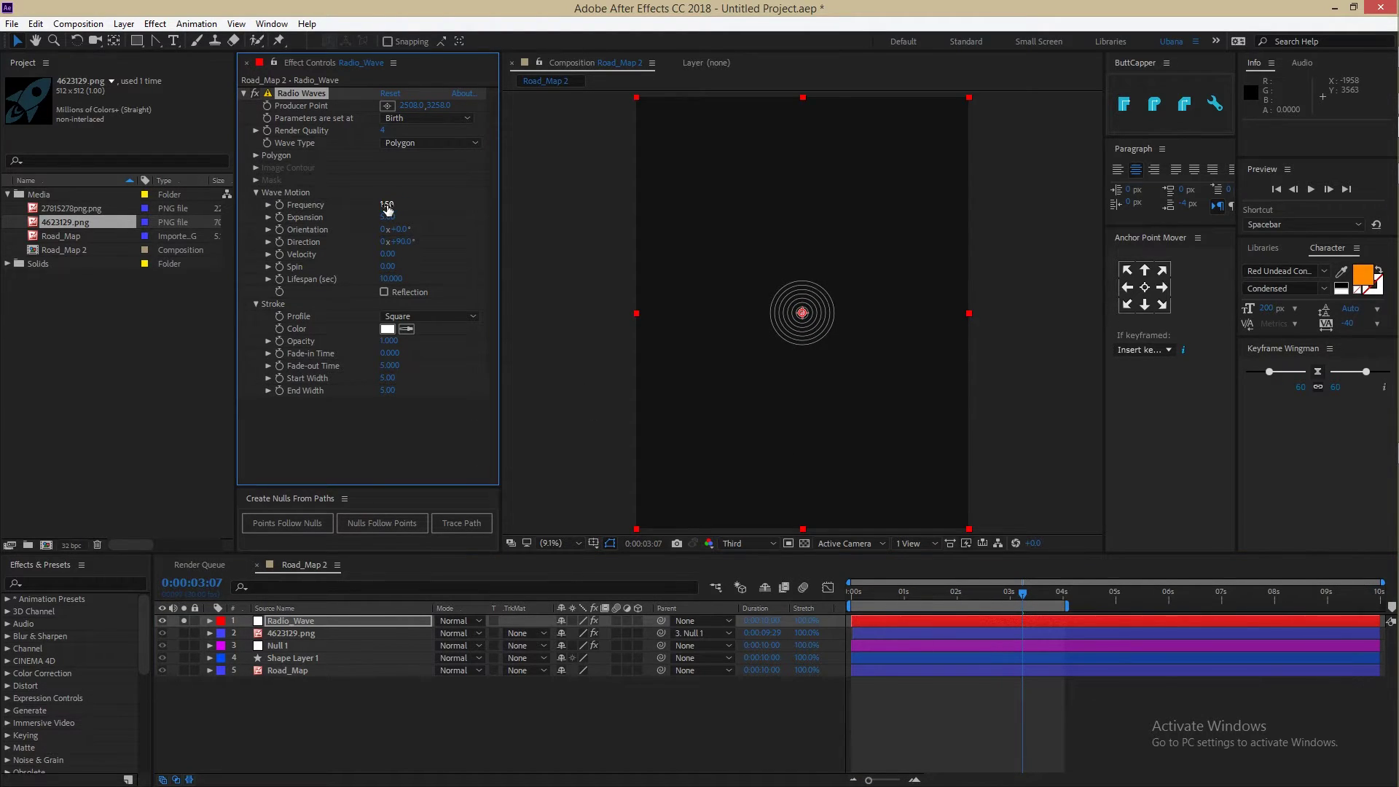
key("Return")
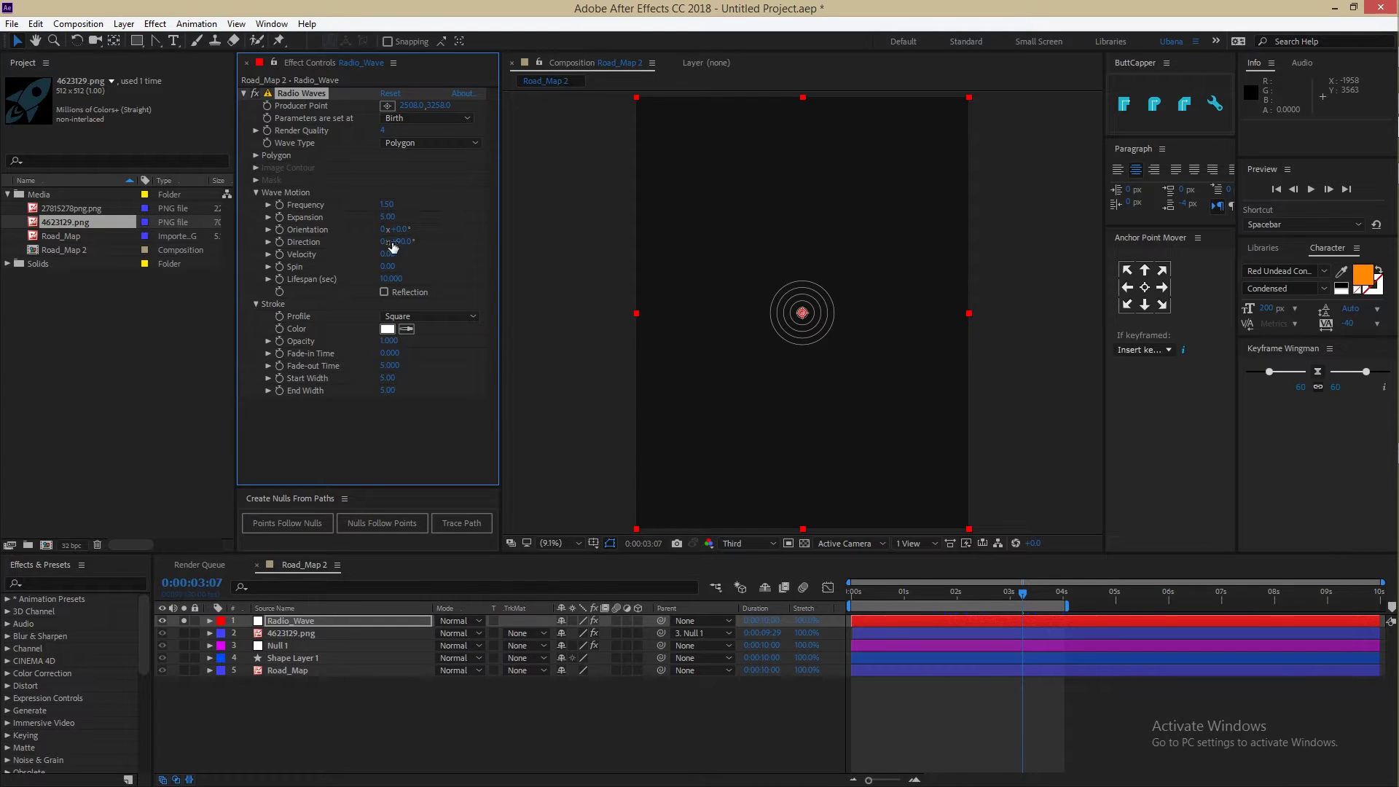
left_click_drag(389, 218, 405, 218)
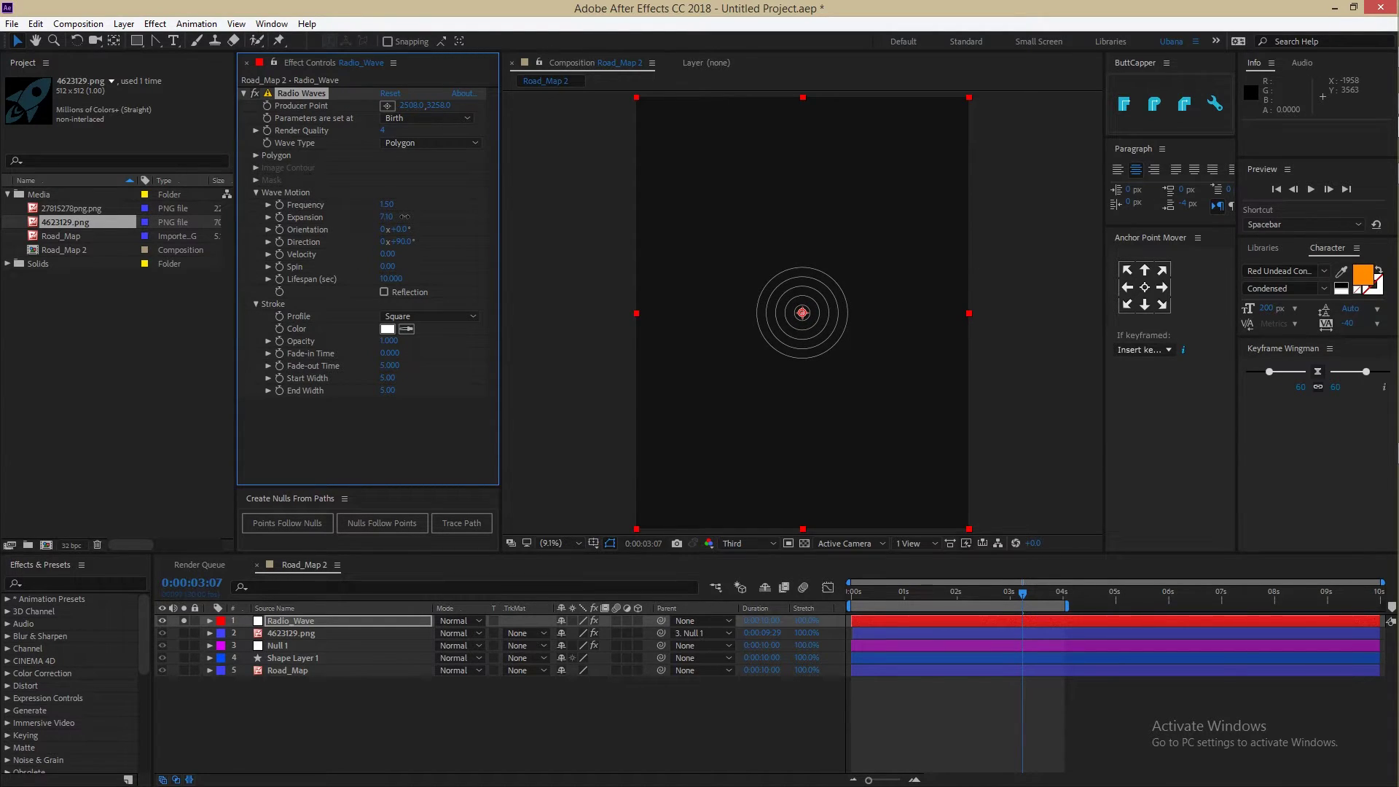
left_click(390, 215)
type("6")
key("Return")
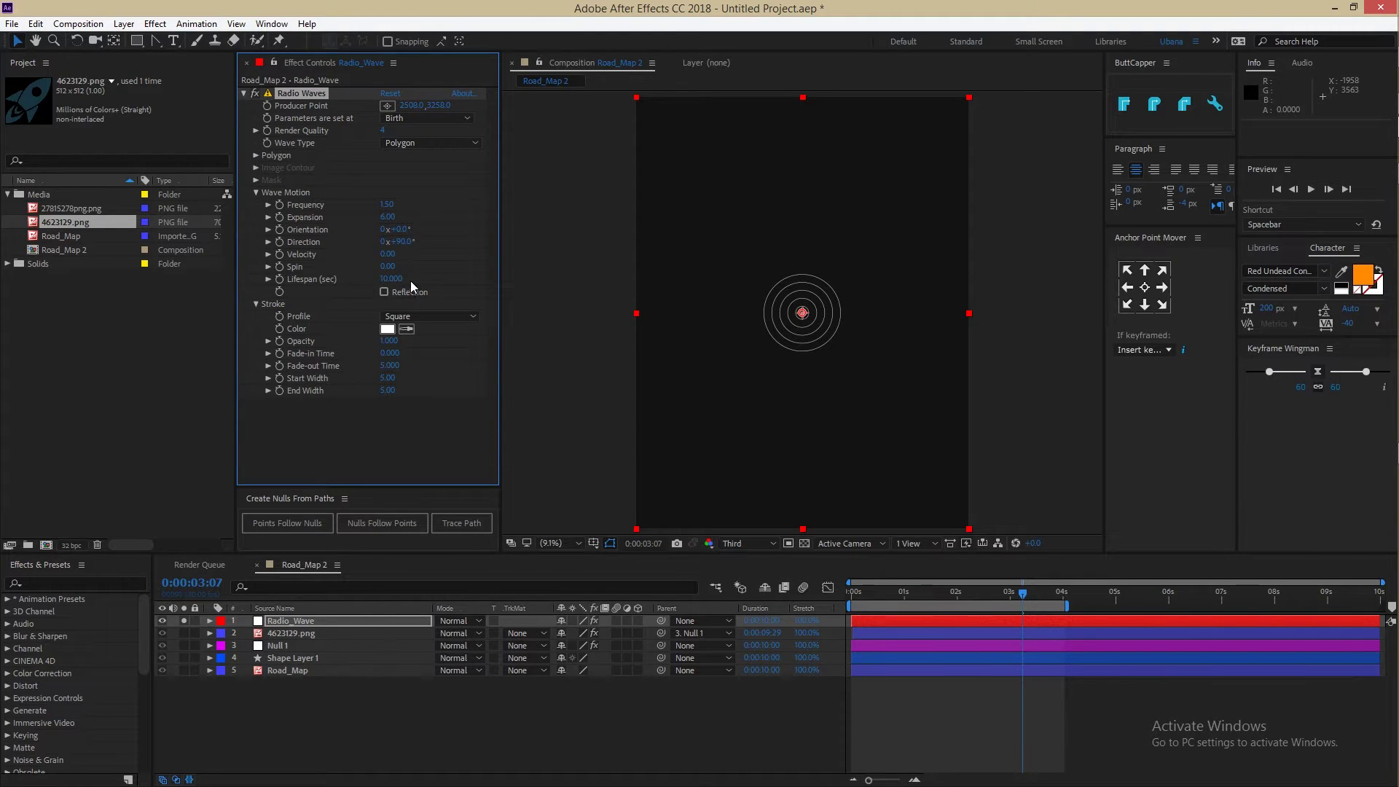
left_click(387, 278)
key("Return")
Set the wave Start Width to 15 and preview the radio waves from the start
left_click_drag(392, 380, 394, 385)
left_click(391, 378)
type("5")
key("Return")
left_click_drag(930, 593, 850, 591)
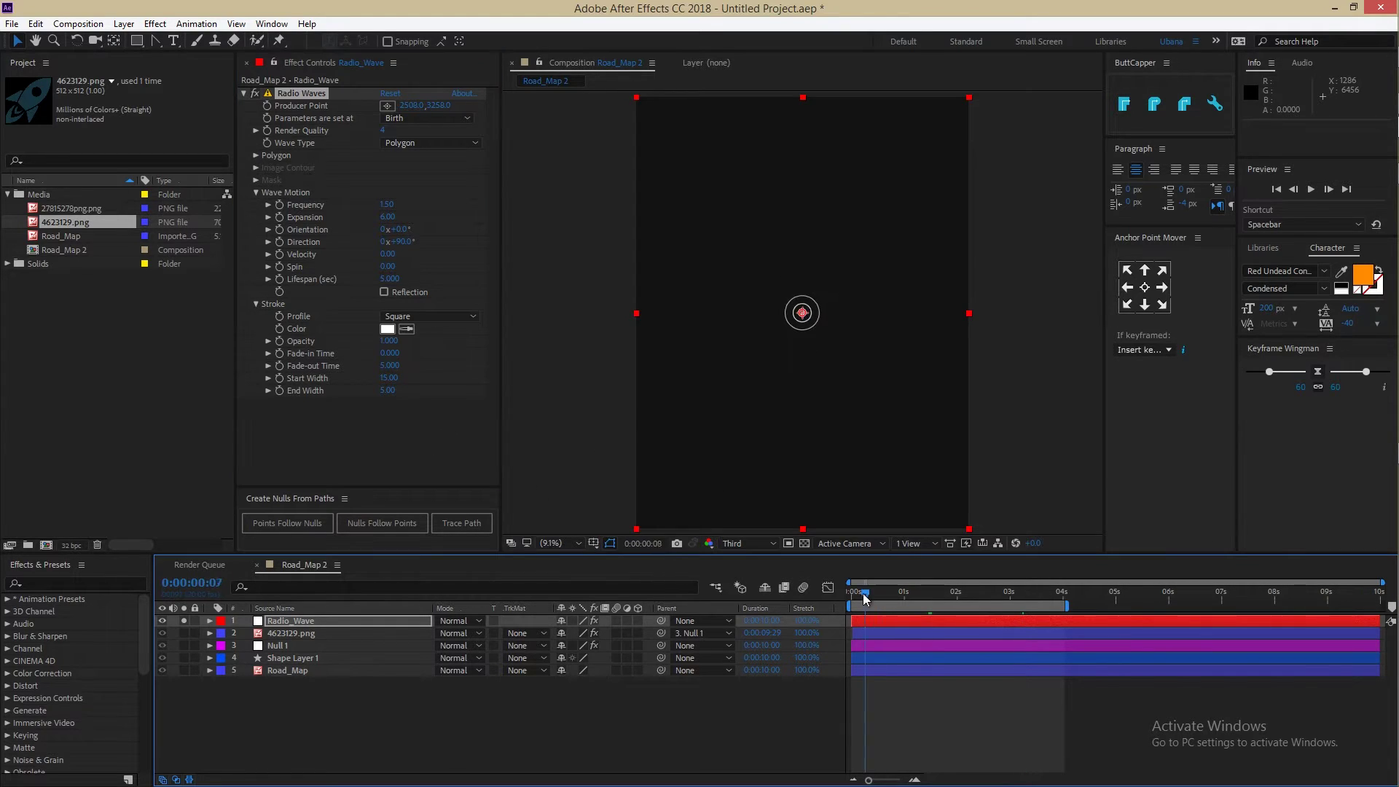
key("space")
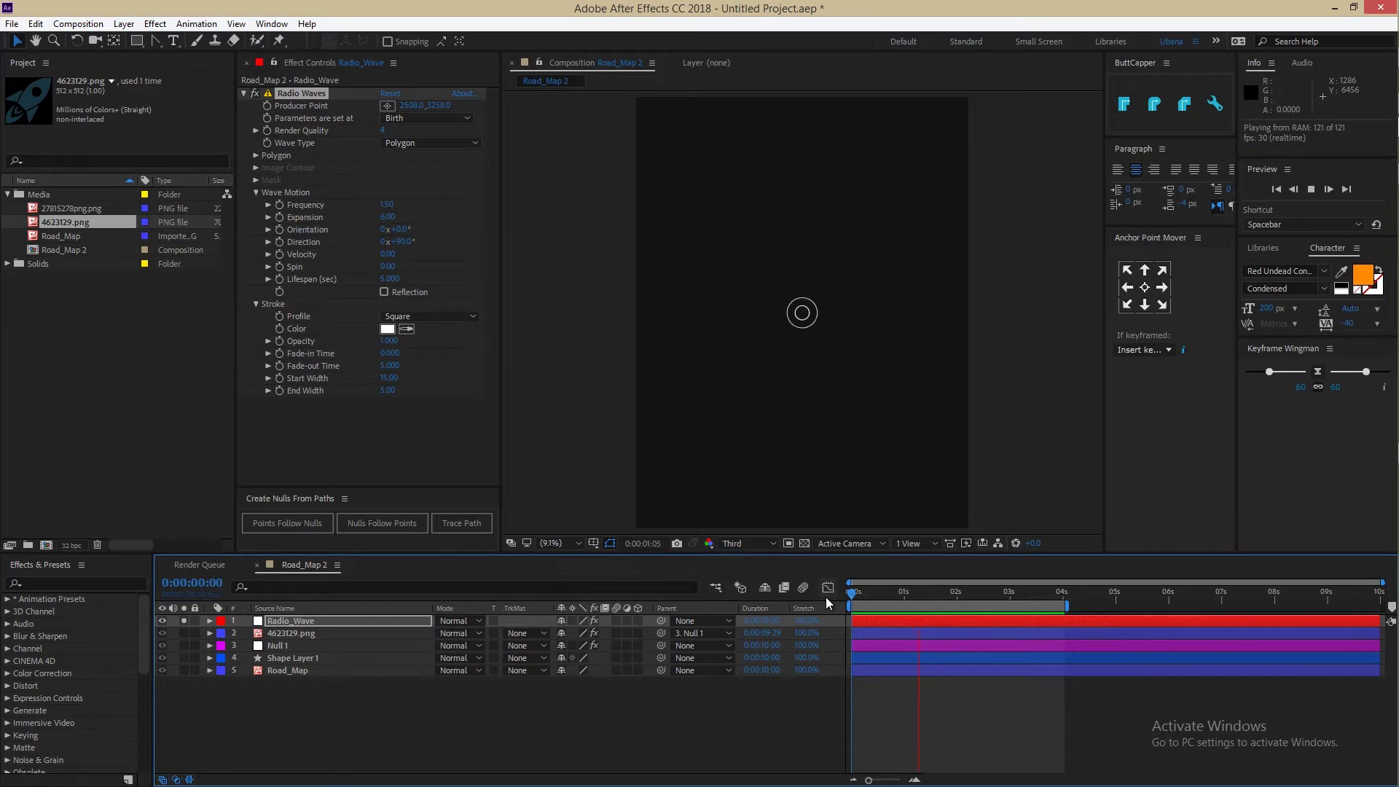
key("space")
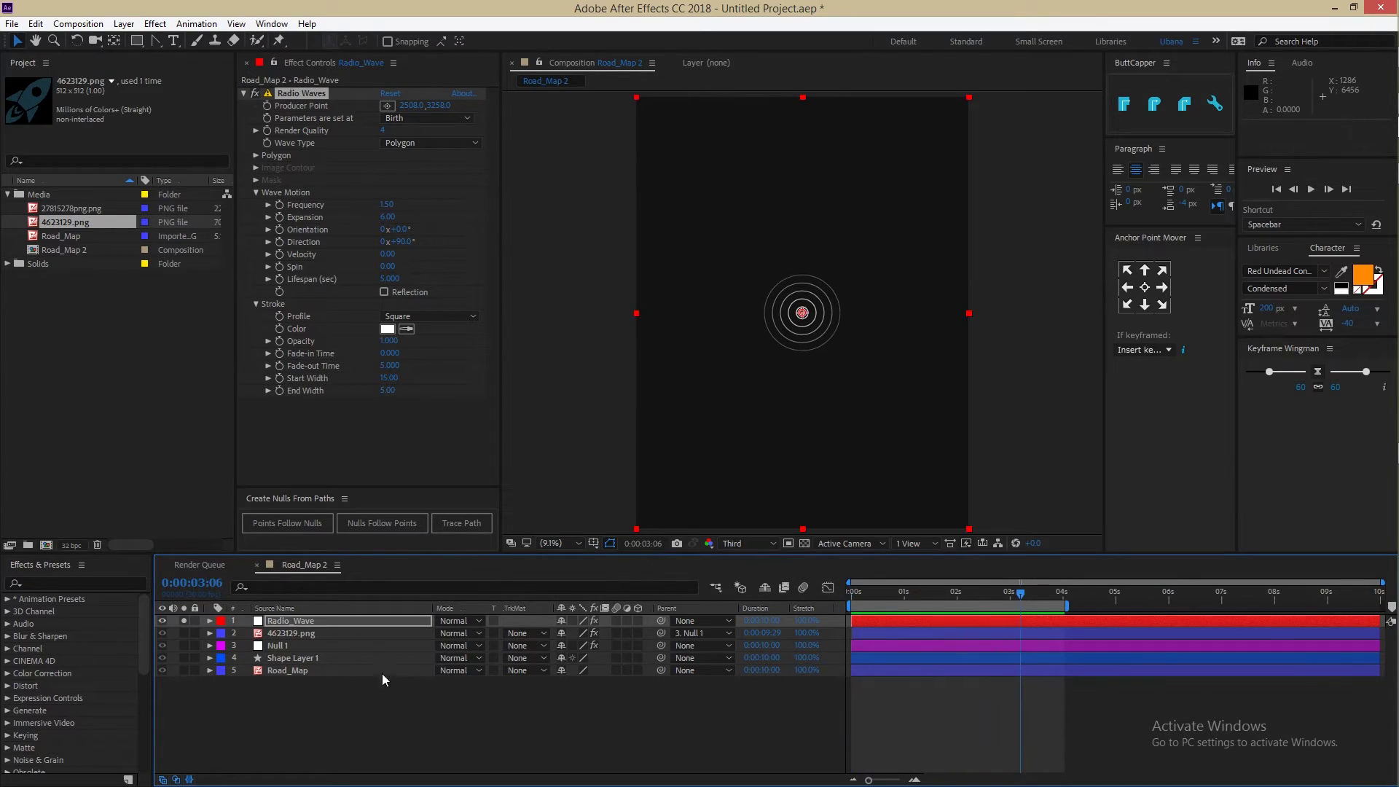
Unsolo Radio_Wave, place the wave Producer Point on the road's left edge, and preview
left_click(312, 621)
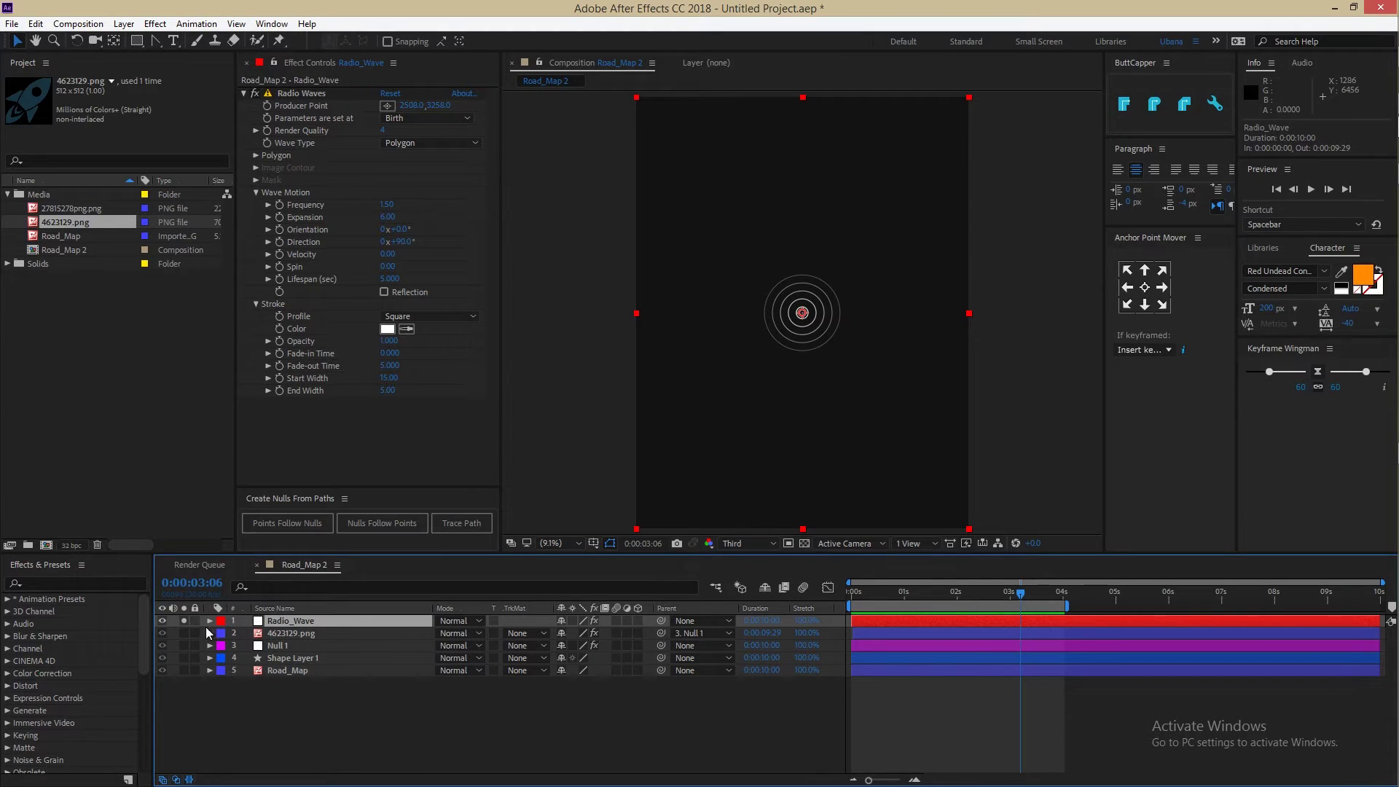
left_click(185, 621)
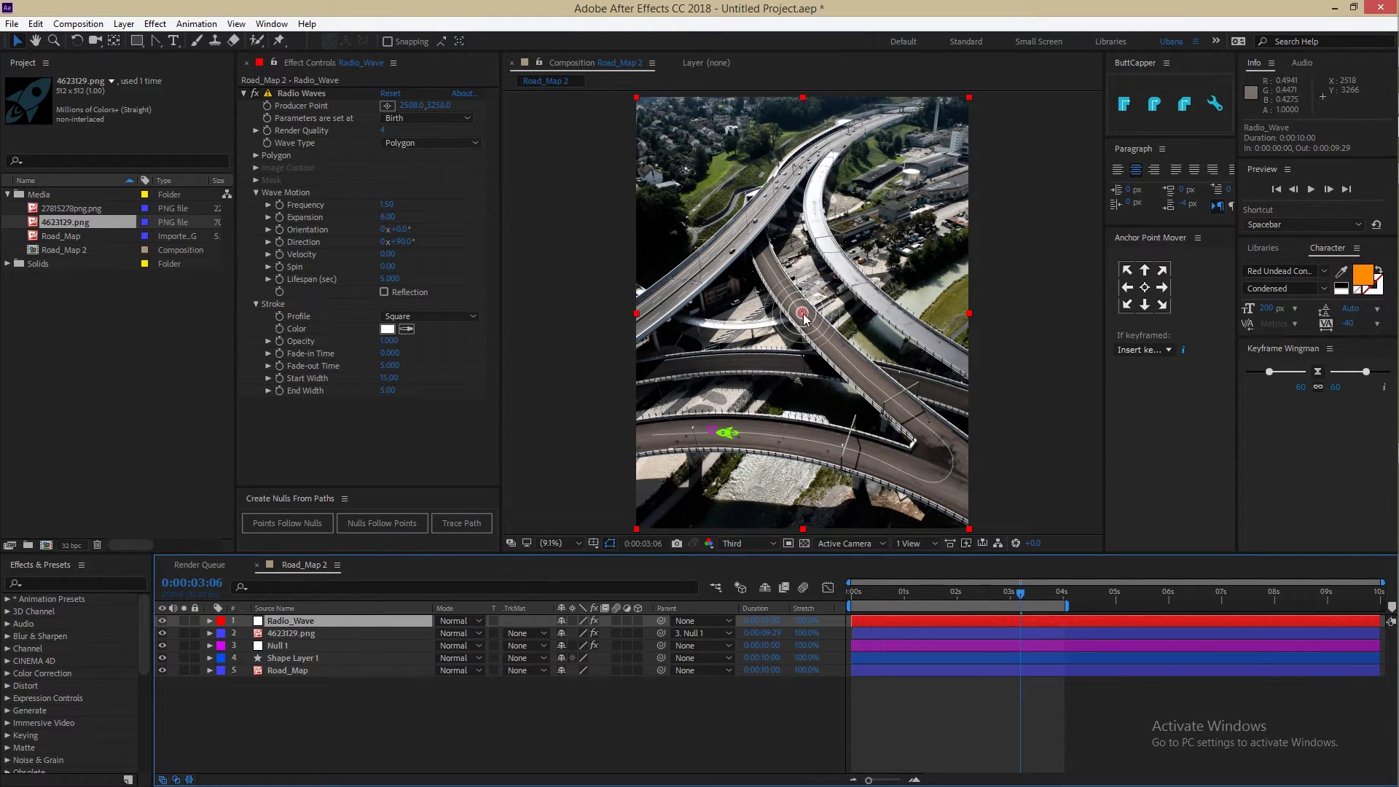
left_click_drag(804, 318, 693, 404)
left_click_drag(666, 437, 802, 314)
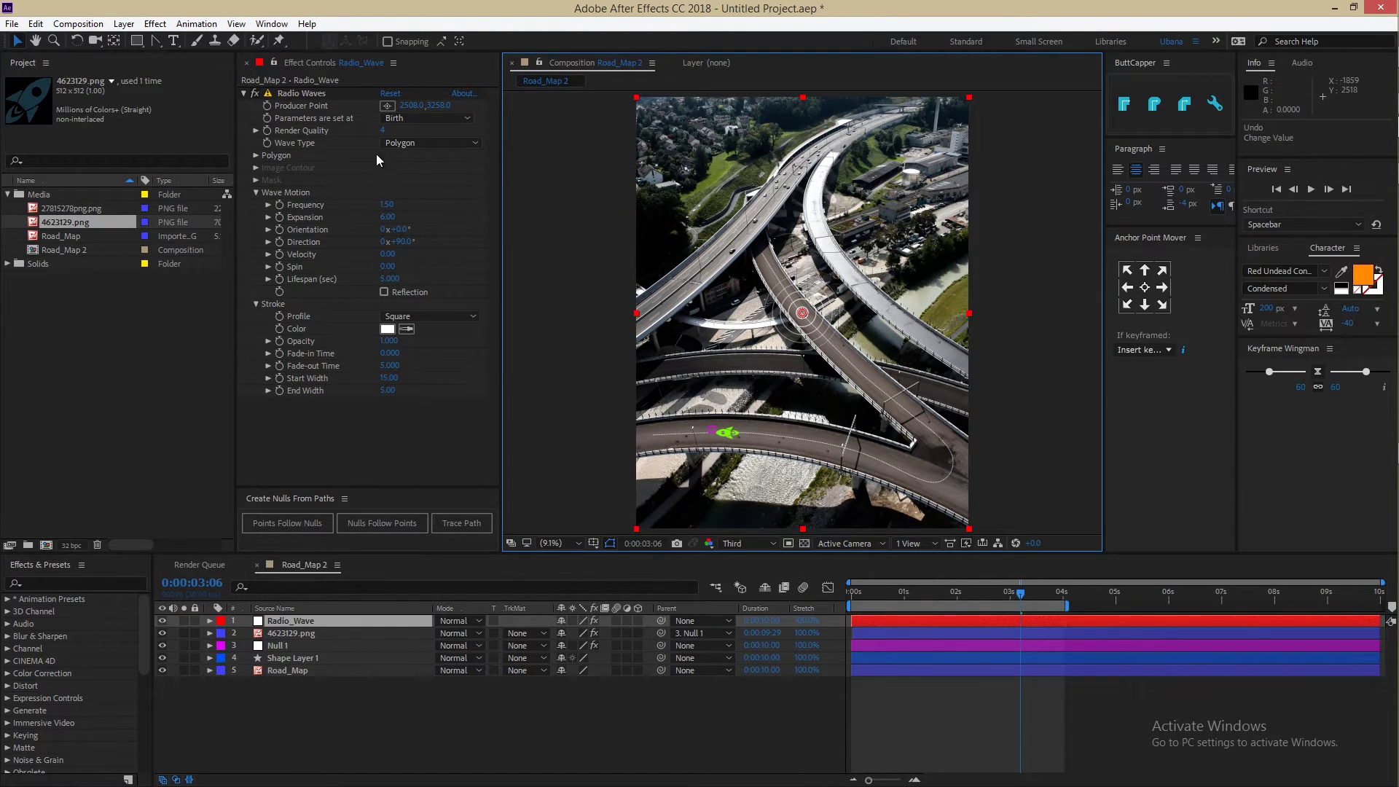
left_click(388, 106)
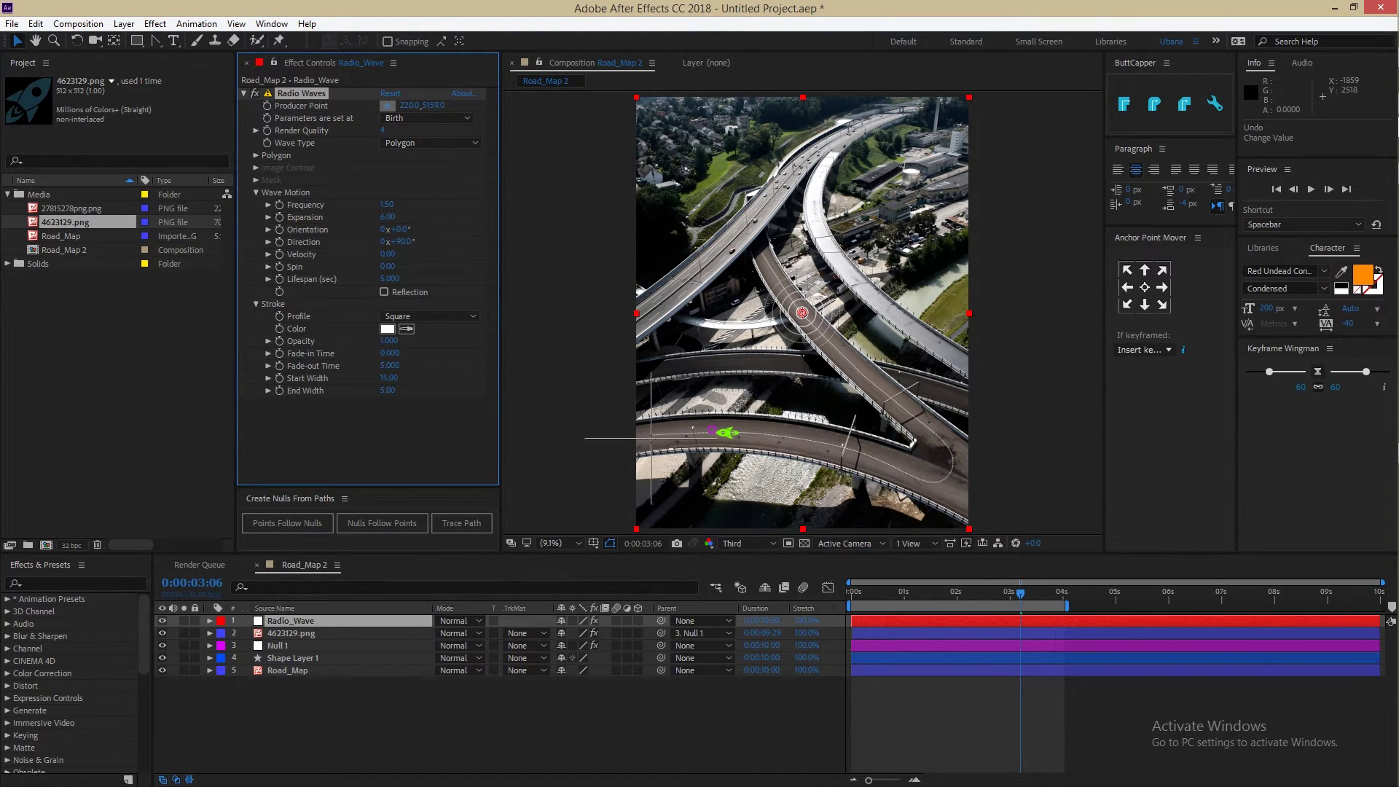
left_click(651, 435)
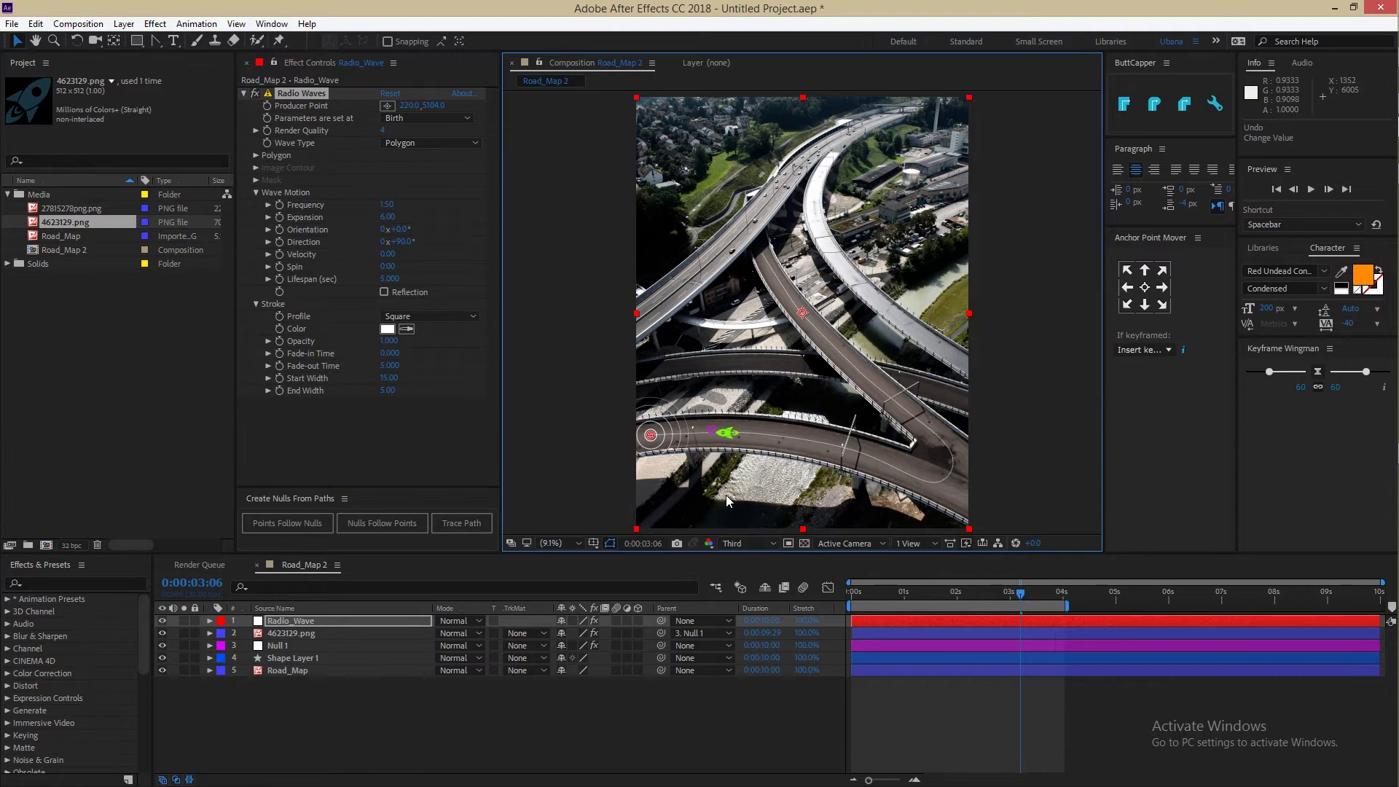
key("space")
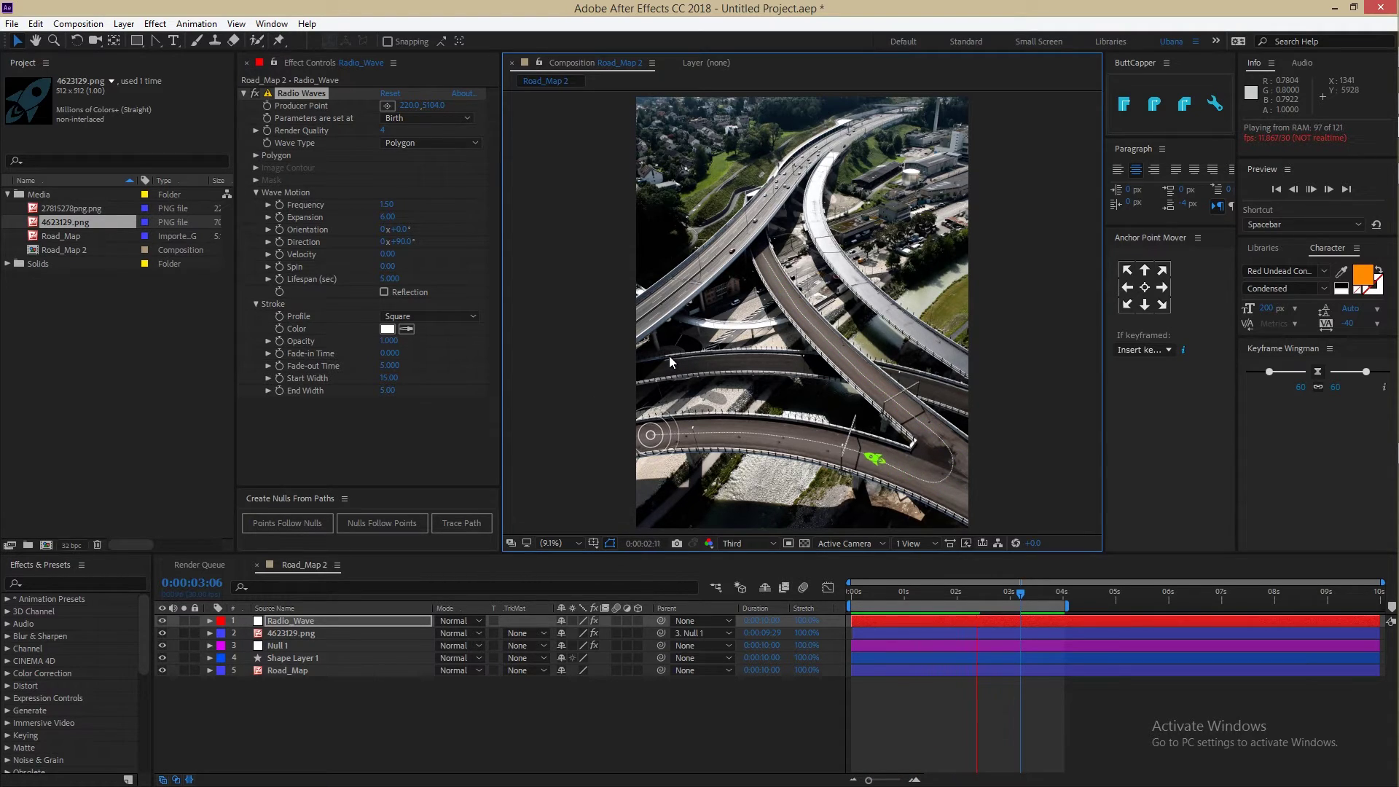
Add the red pin image 27815278png.png to the composition and scale it up
left_click(374, 722)
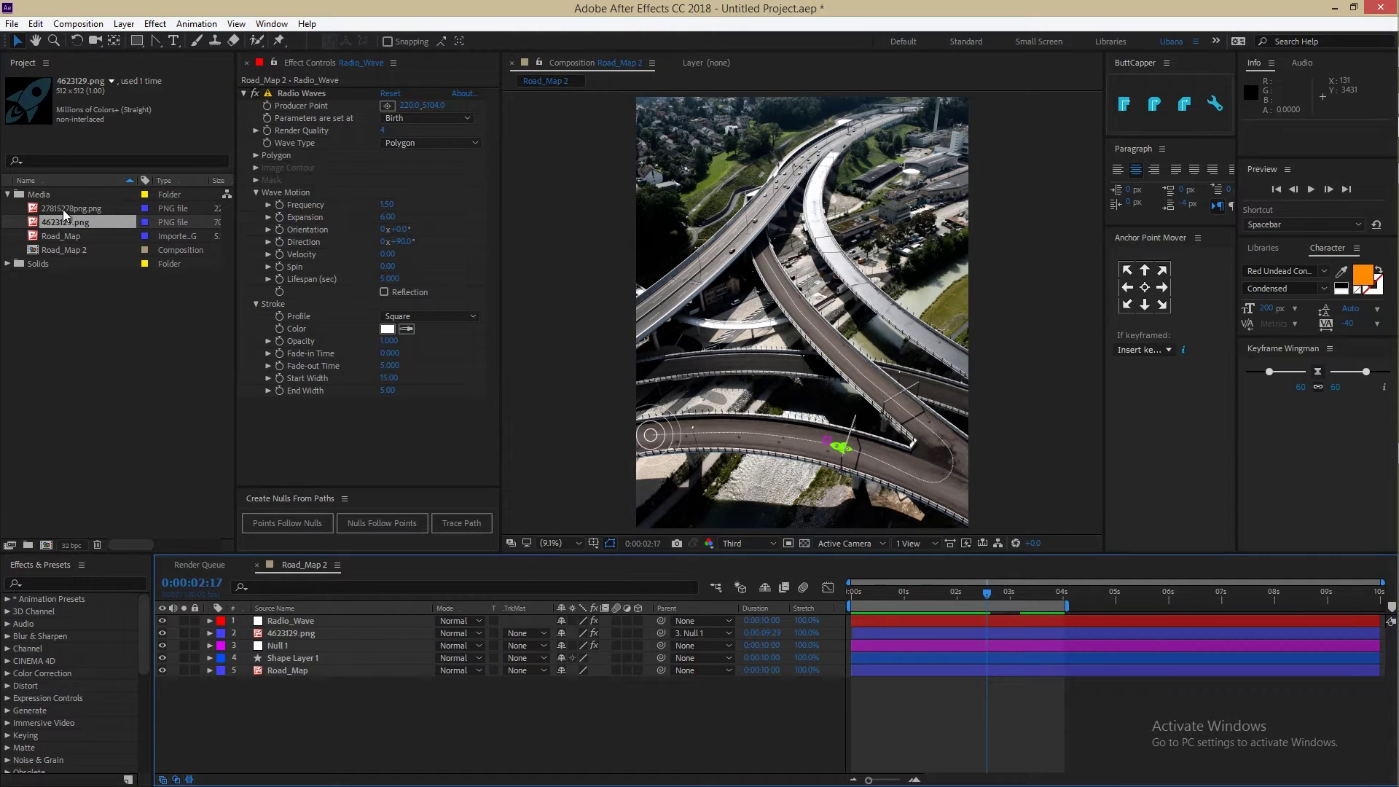
left_click_drag(63, 209, 309, 618)
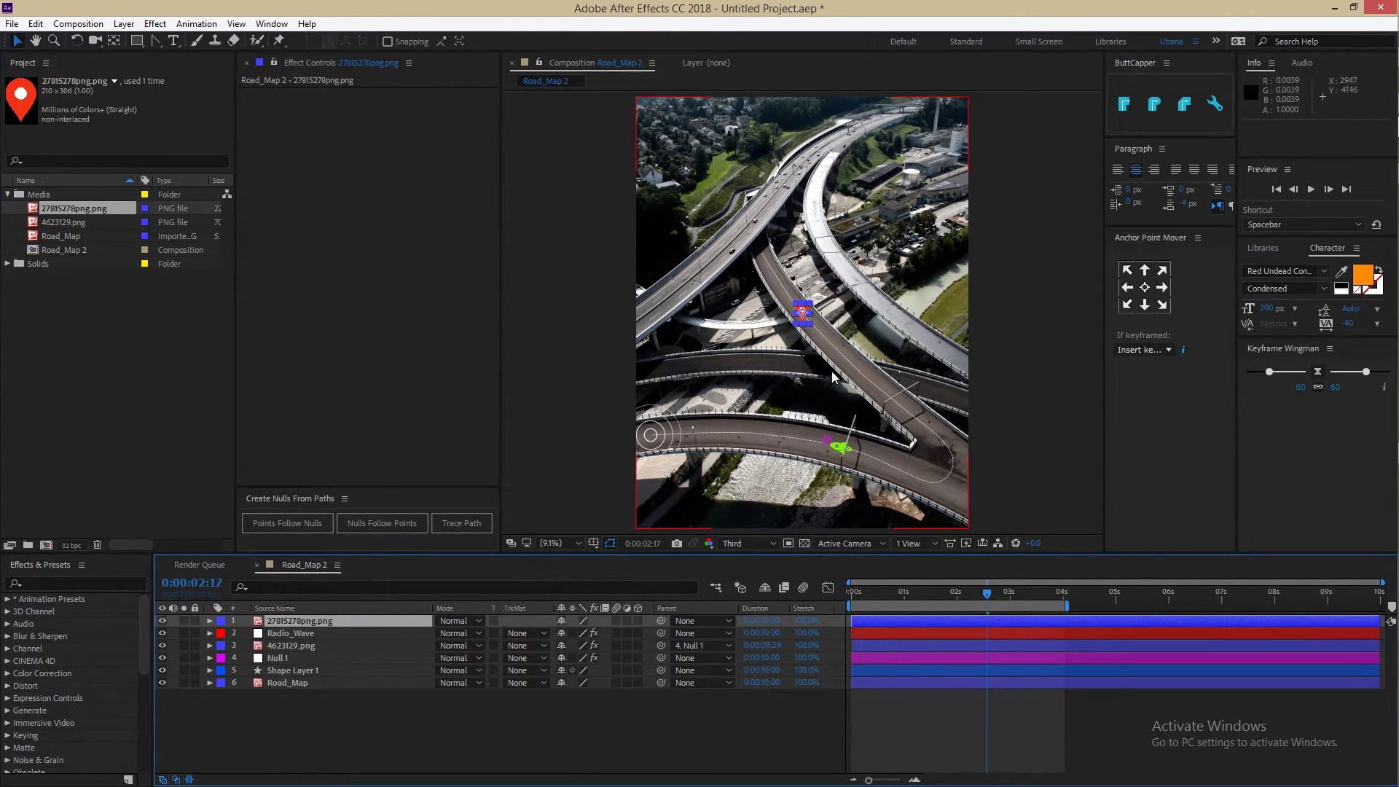
mouse_move(810, 325)
left_mouse_down()
mouse_move(821, 341)
mouse_move(654, 417)
left_mouse_up()
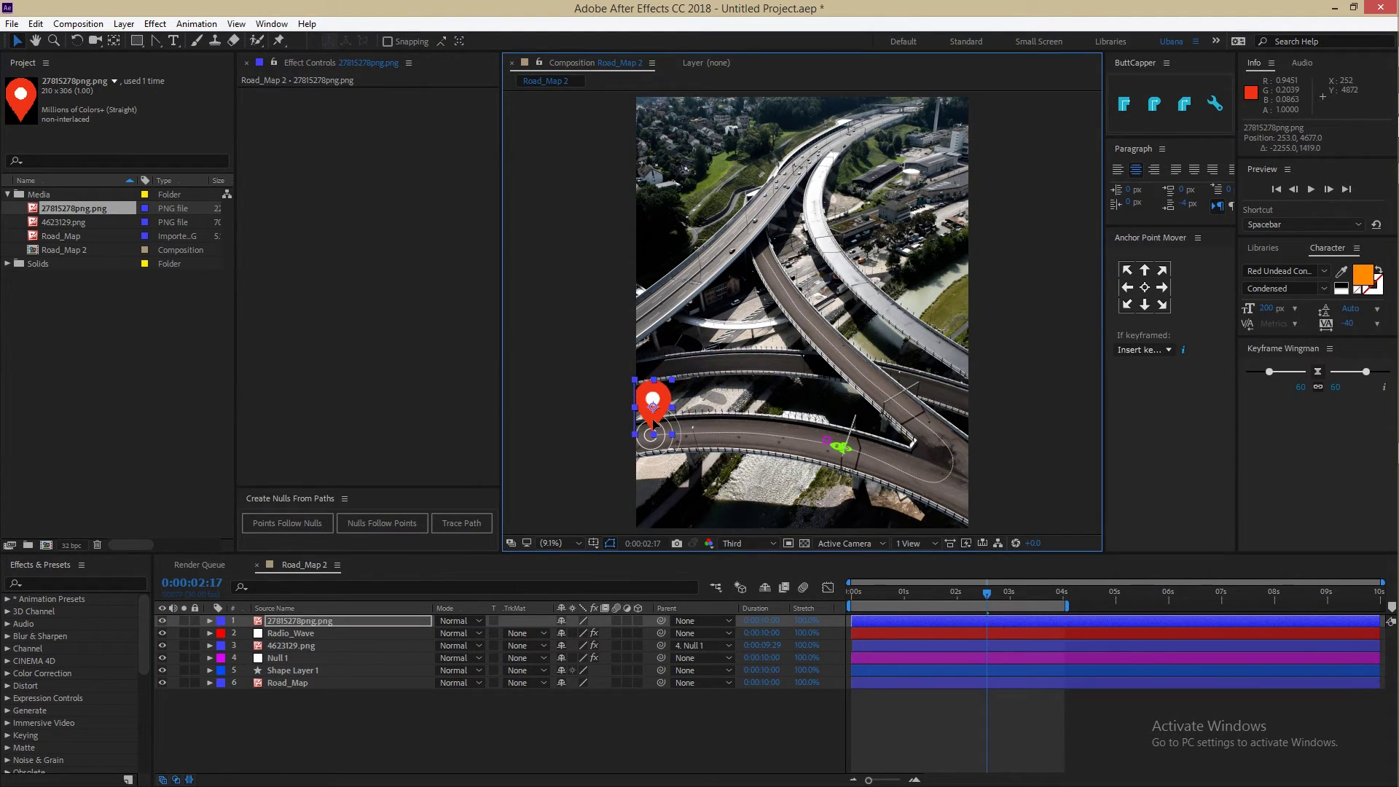
Shrink the pin slightly, anchor it at its bottom centre, and set its tip on the wave centre
scroll(658, 438, "up", 1)
scroll(659, 439, "up", 1)
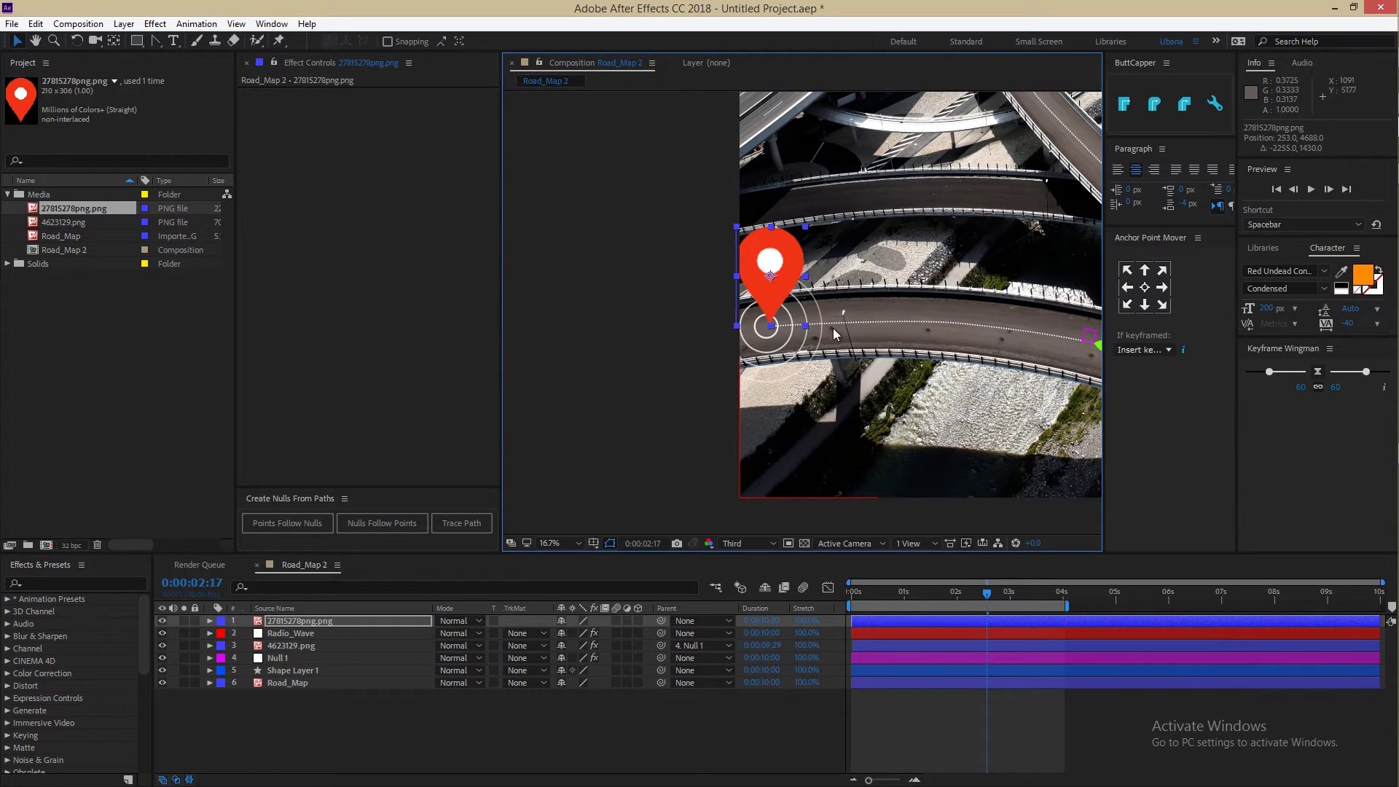
left_click_drag(805, 231, 797, 240)
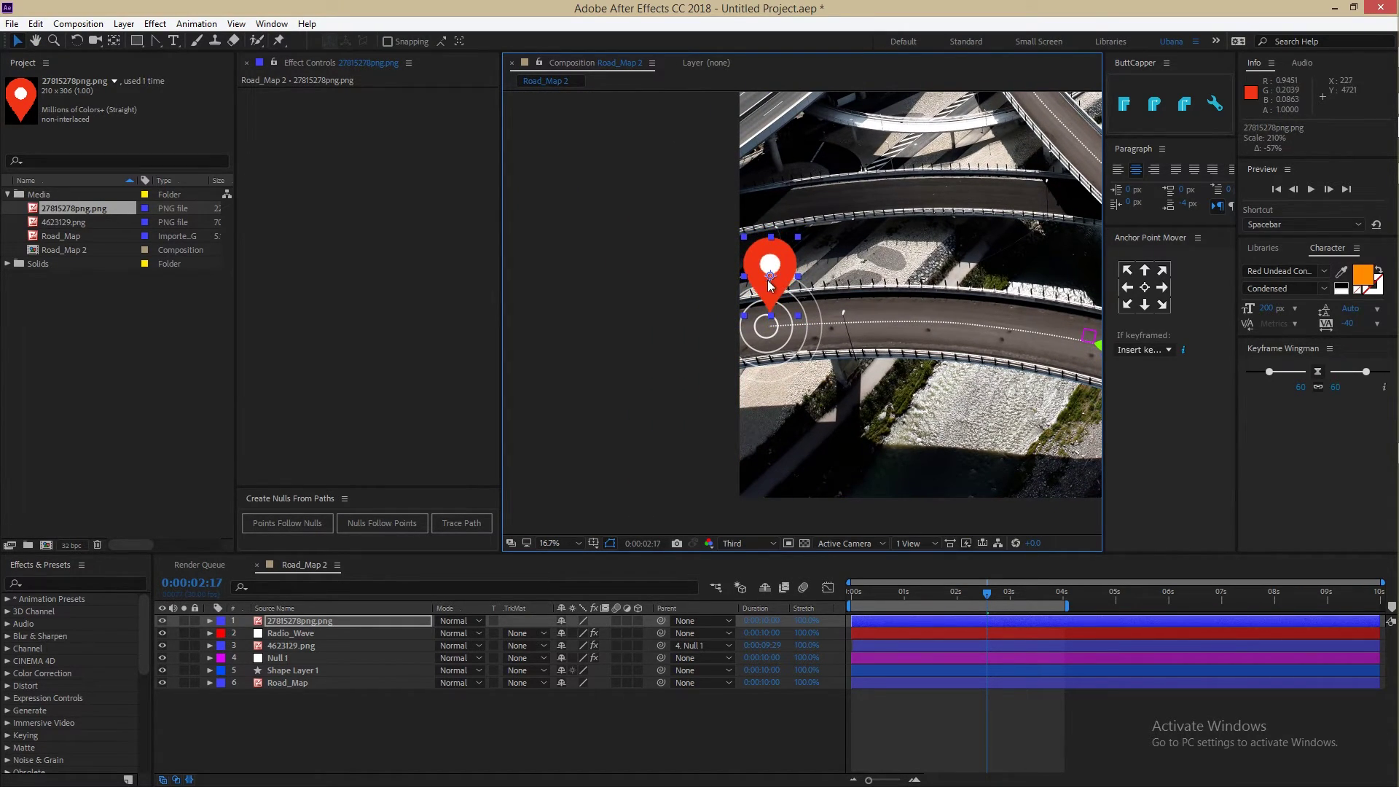
left_click(1145, 304)
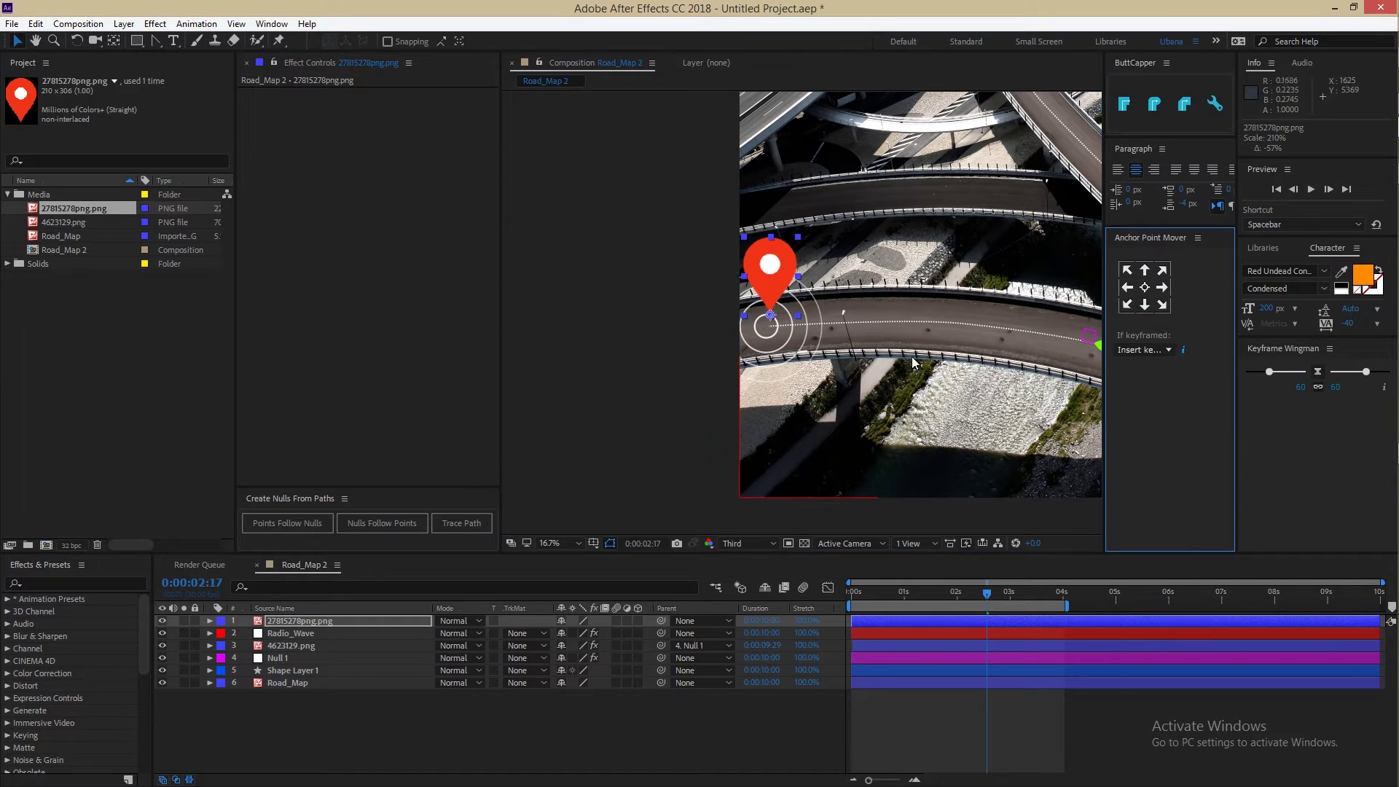
left_click_drag(772, 322, 771, 331)
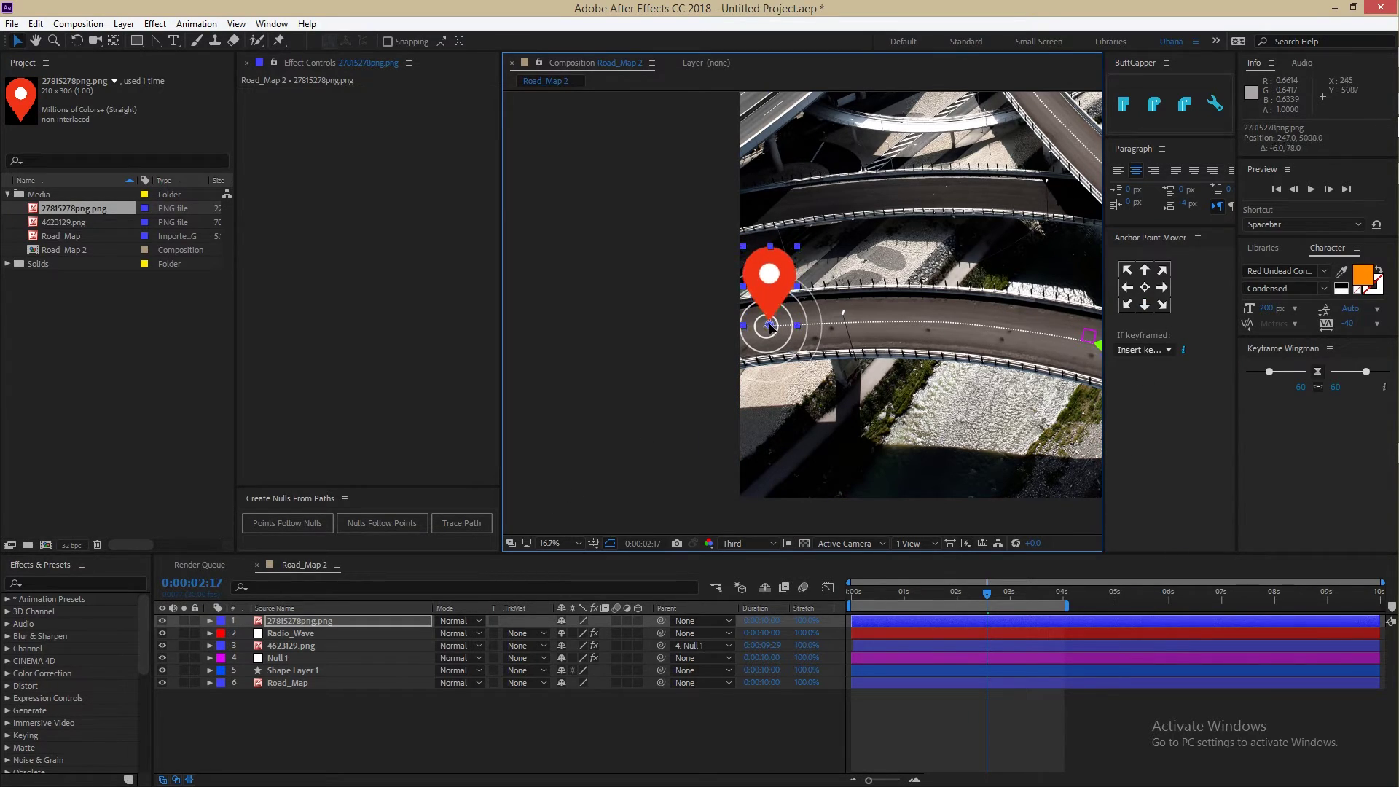
Make the pin layer 3D and give its Y Rotation the expression time*50
key("r")
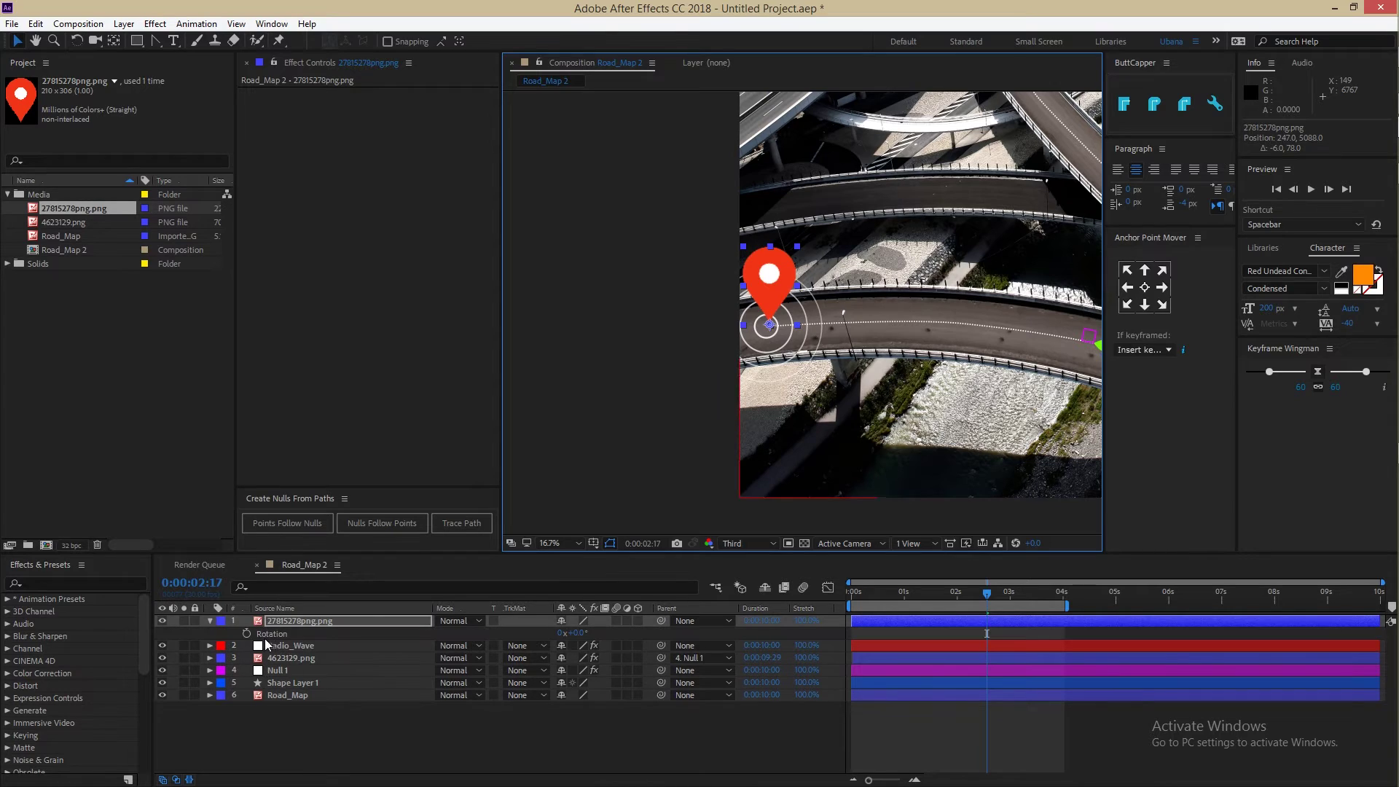
left_click(638, 620)
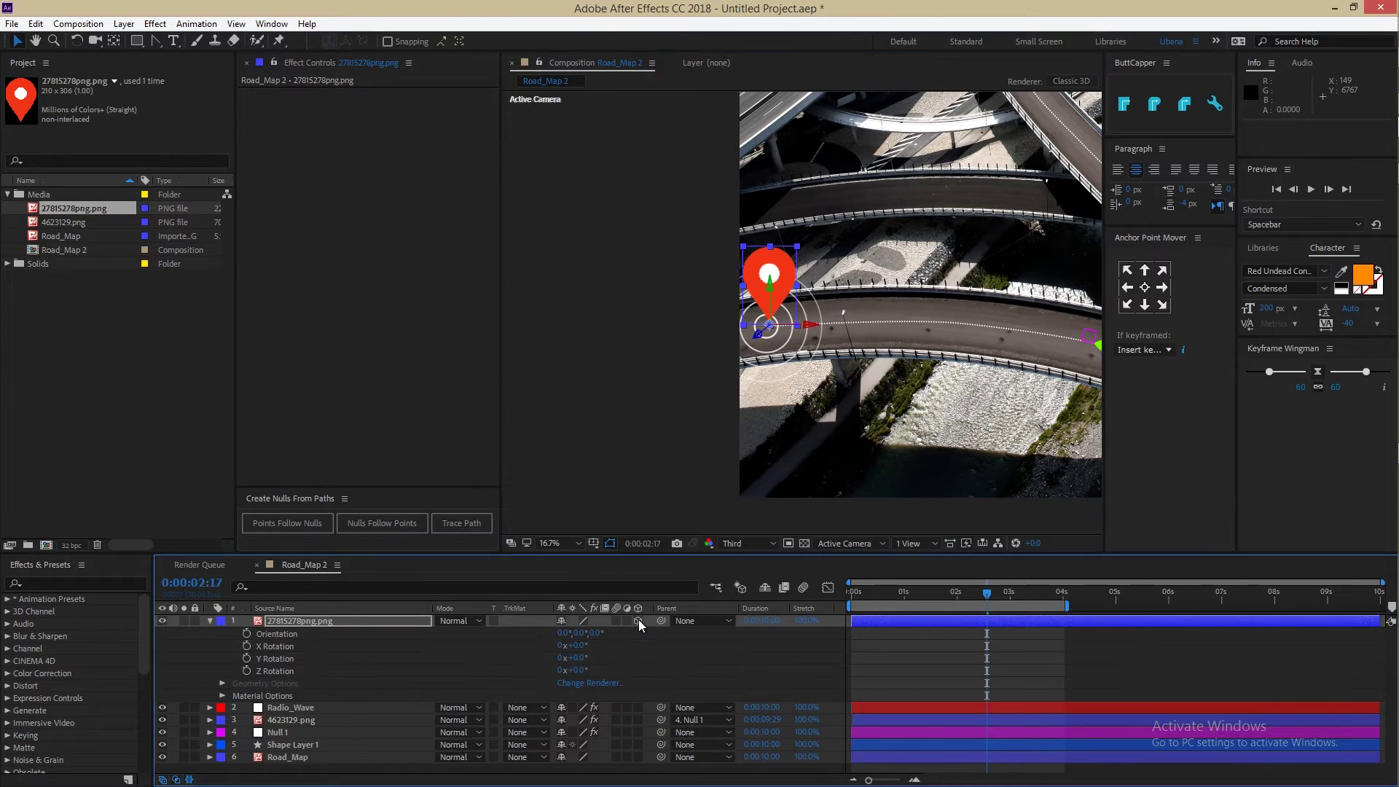
left_click(247, 658, "alt")
type("time*5")
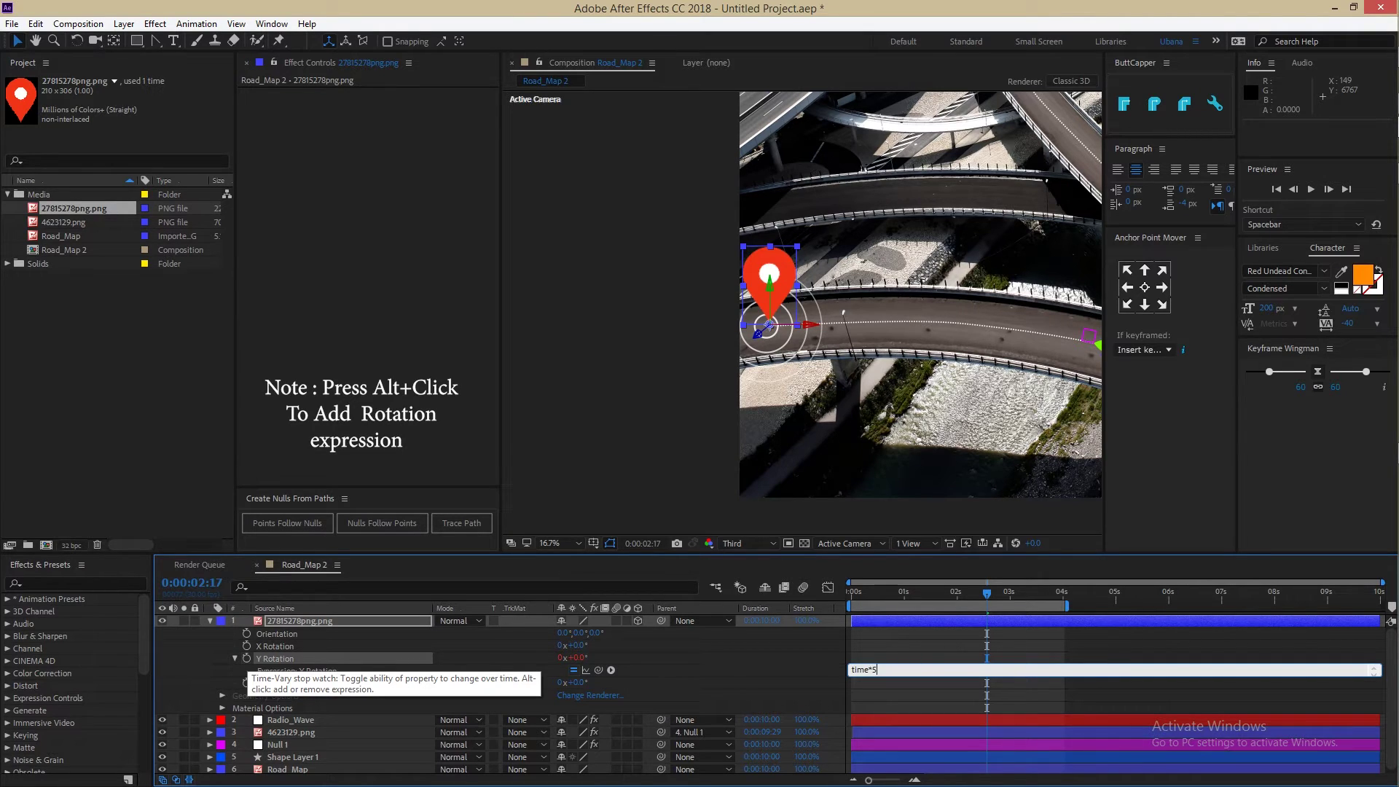
type("0")
key("KP_Enter")
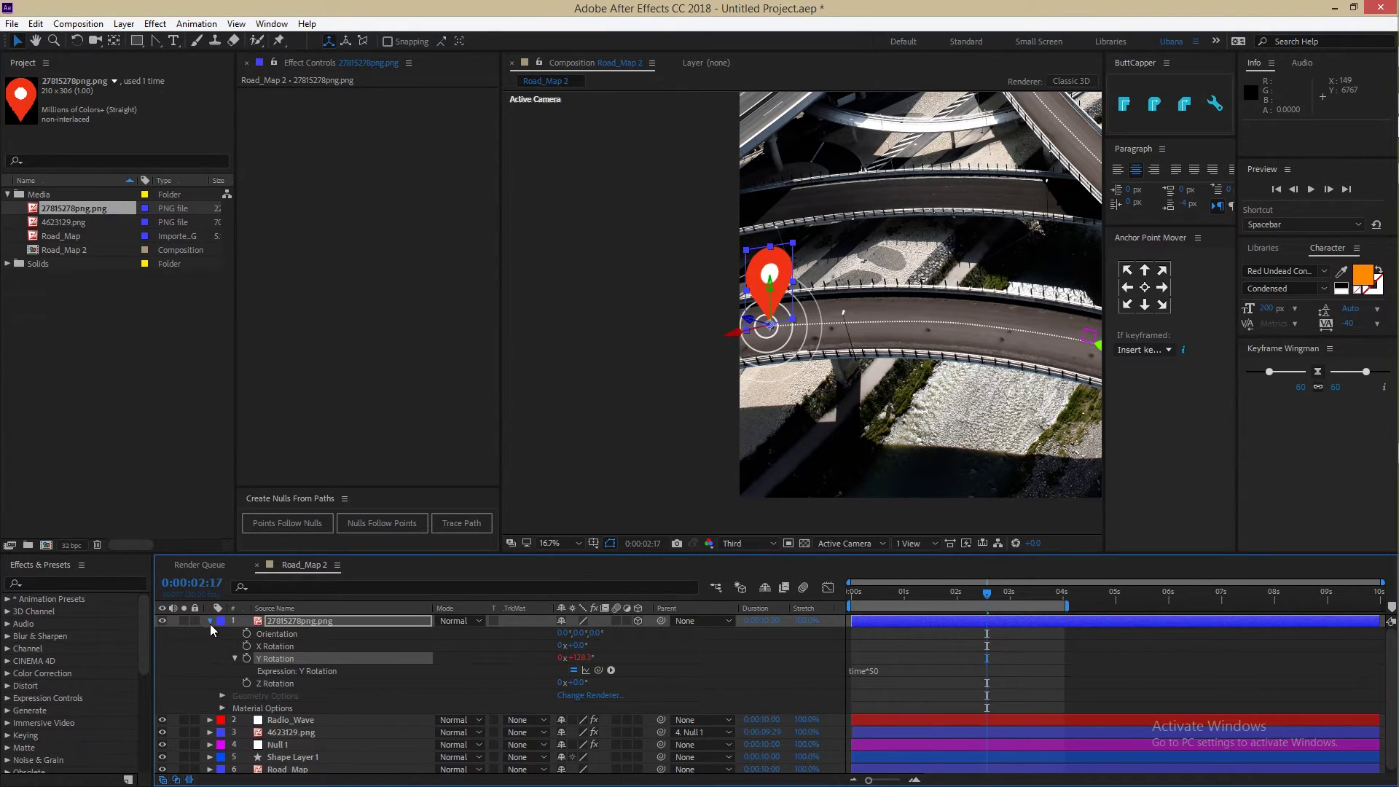
left_click(209, 623)
Return to the start, fit the composition in the viewer, and preview the spinning pin
key("Home")
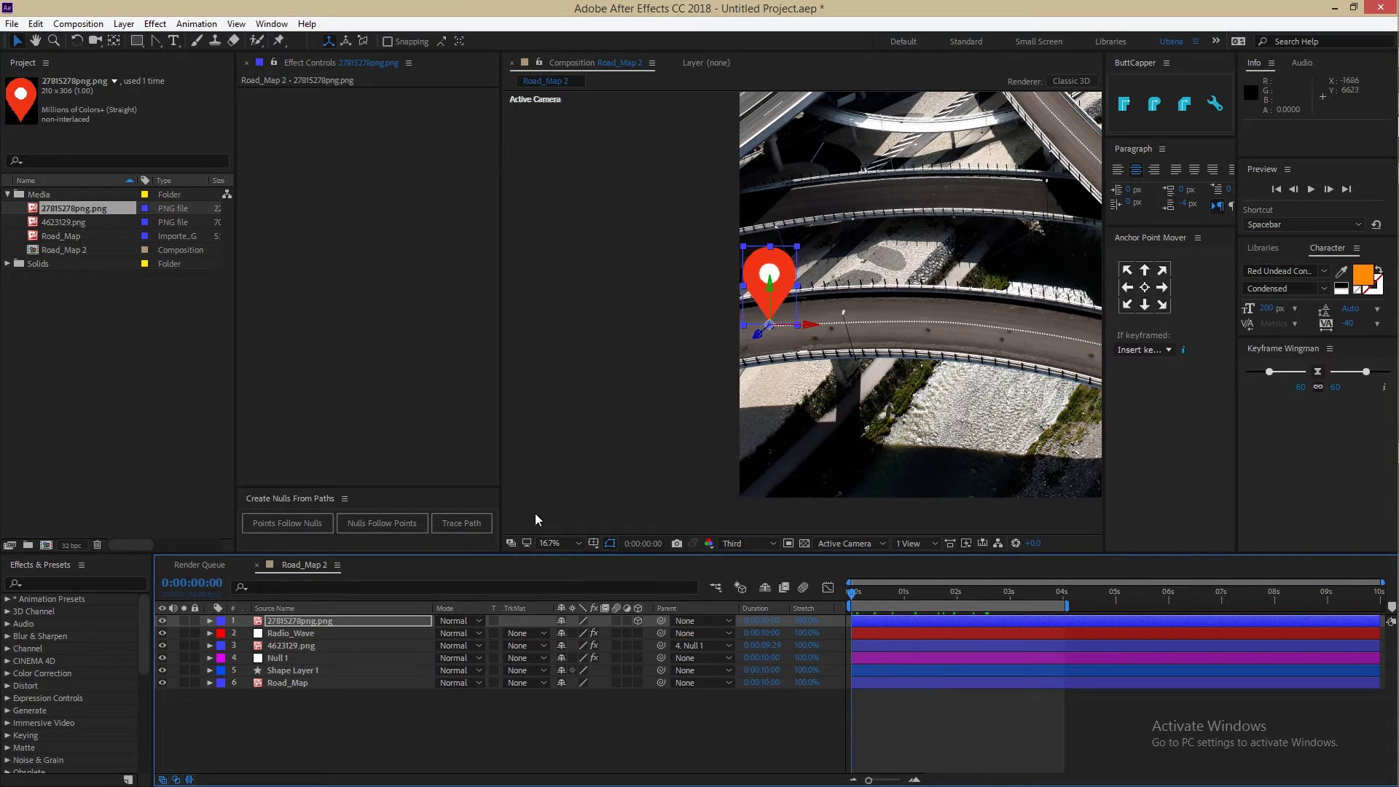
left_click(558, 543)
left_click(573, 281)
key("space")
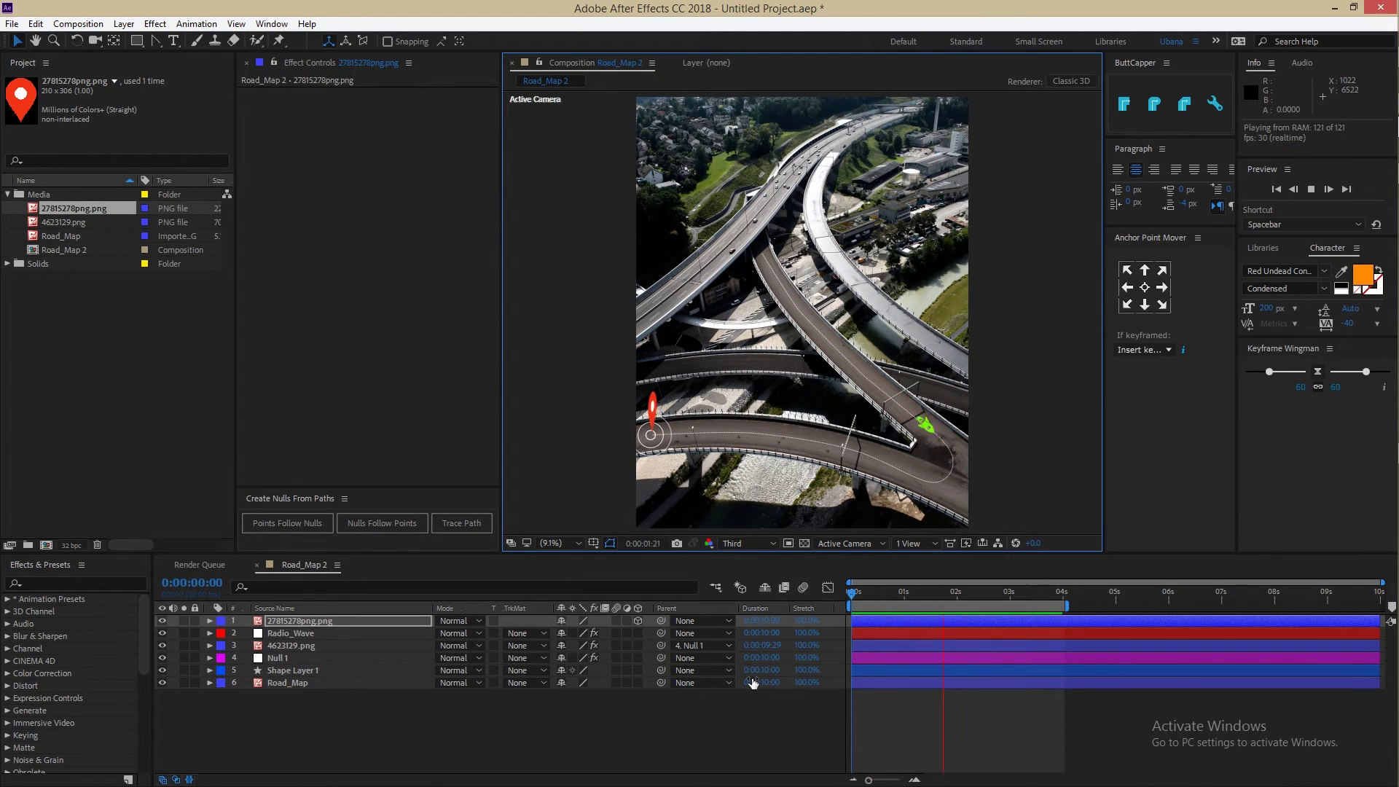
Set the green rocket layer's Scale to 70%
key("space")
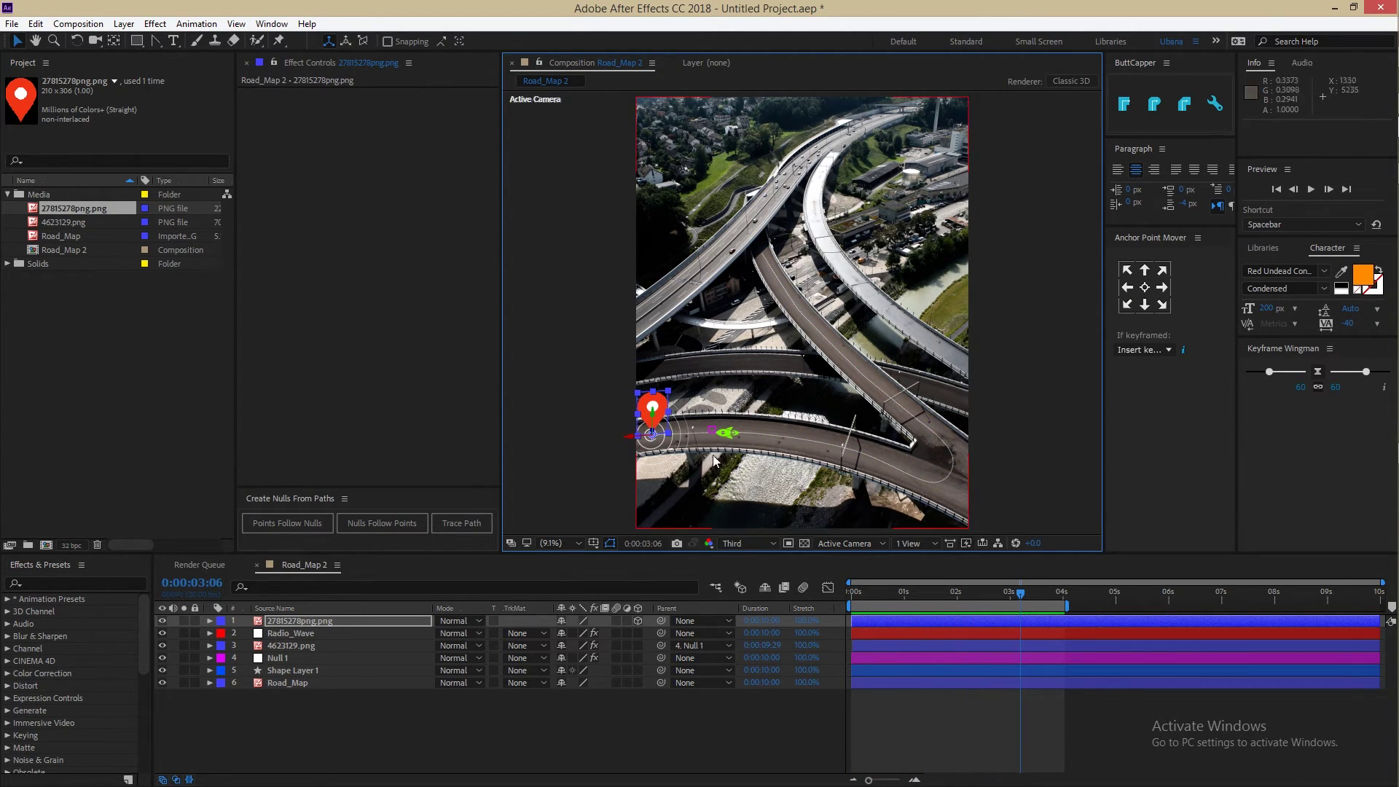
left_click(287, 643)
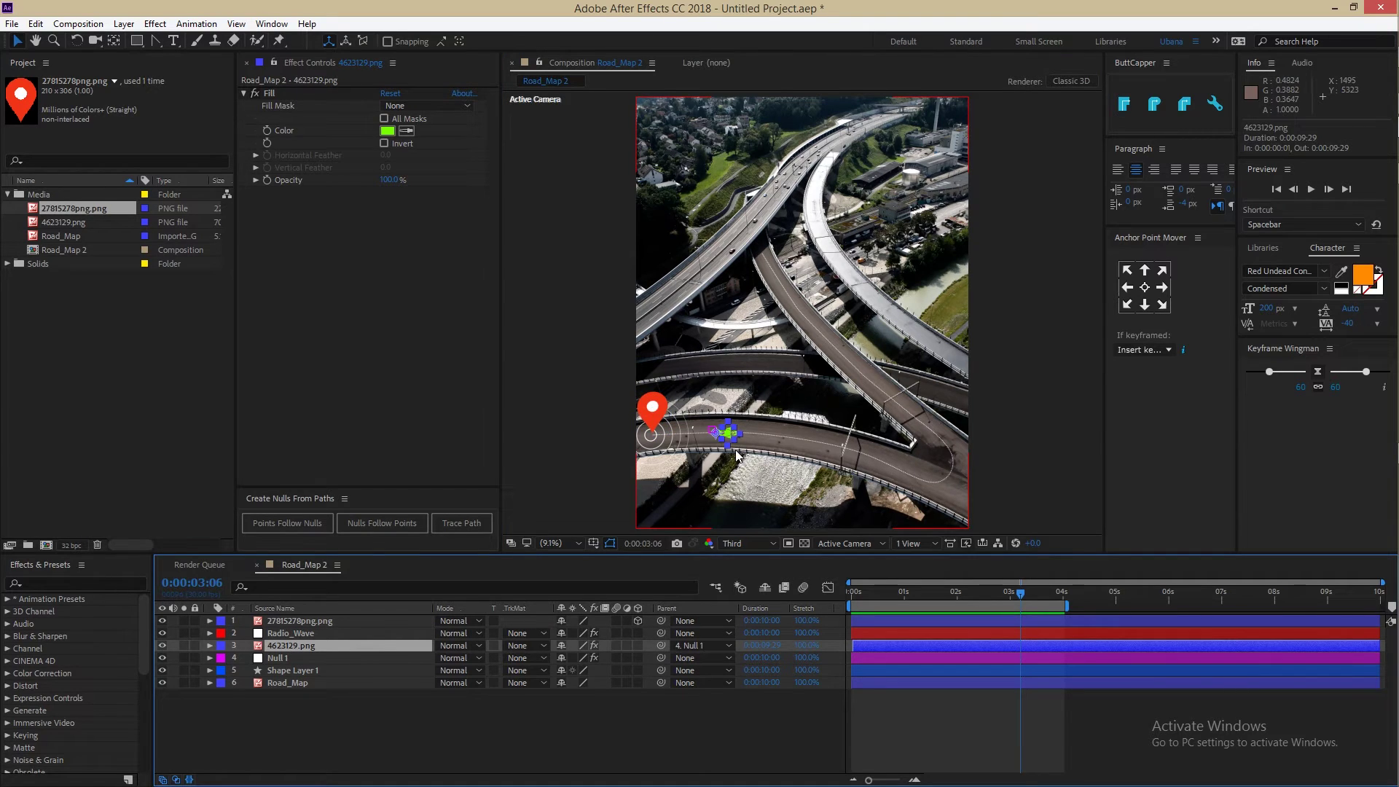
scroll(737, 455, "up", 1)
scroll(728, 452, "up", 1)
key("s")
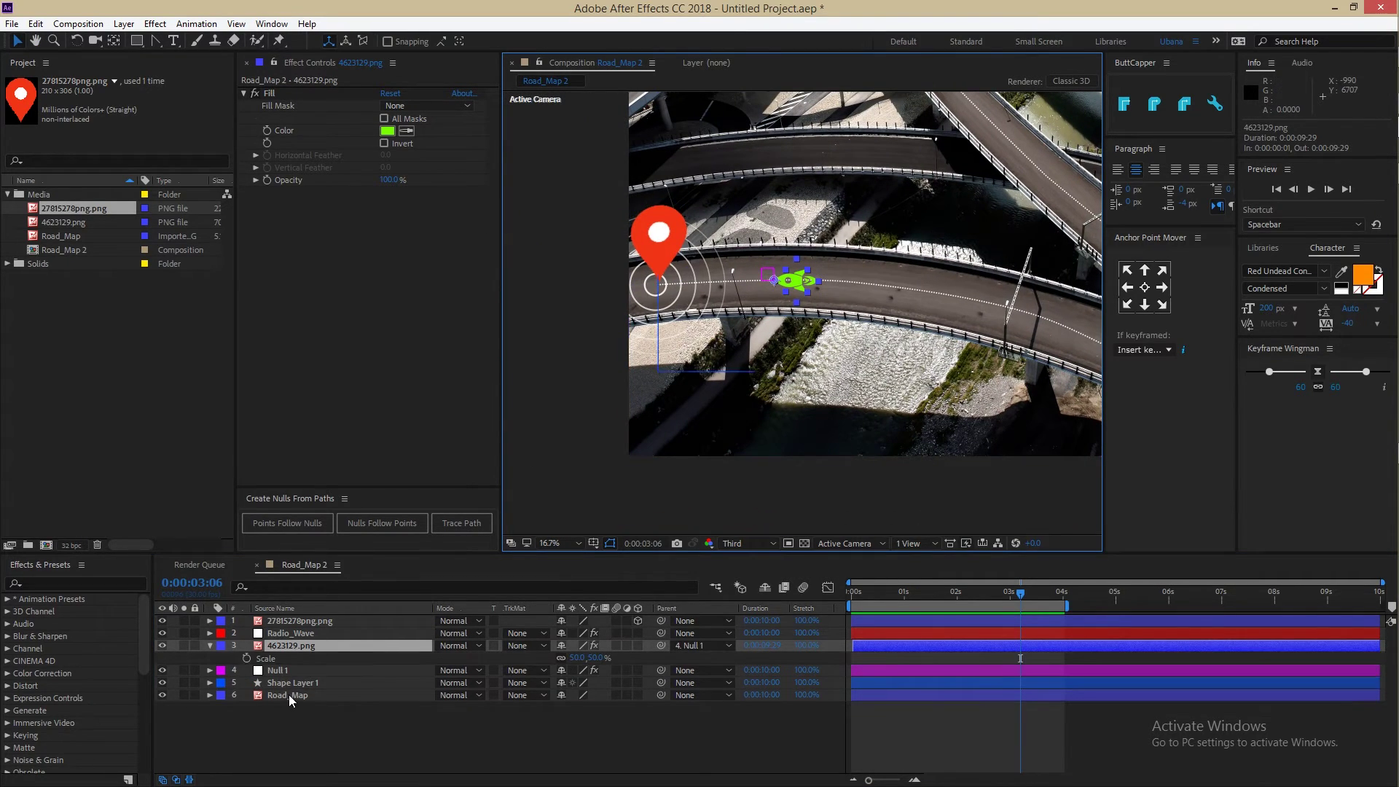
left_click(577, 657)
type("70")
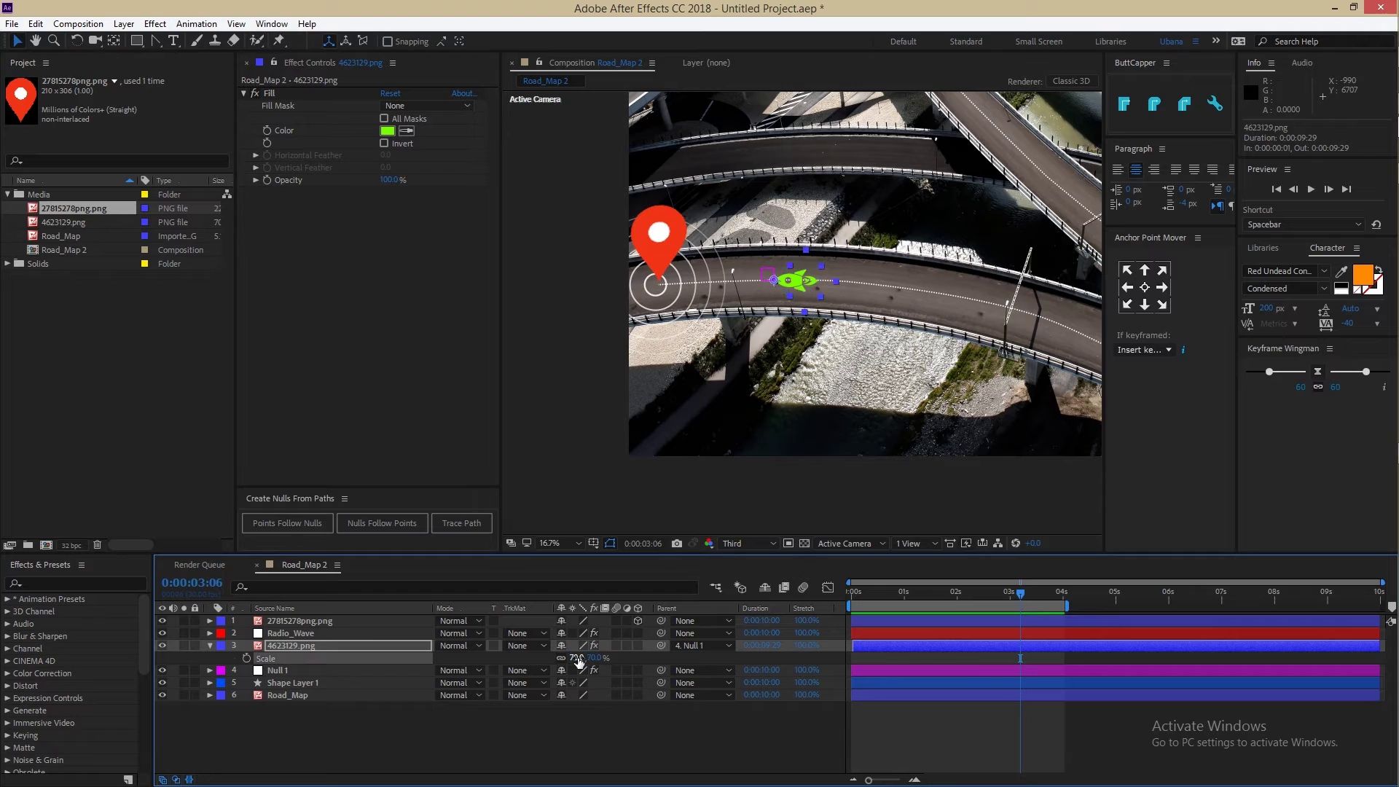
key("Return")
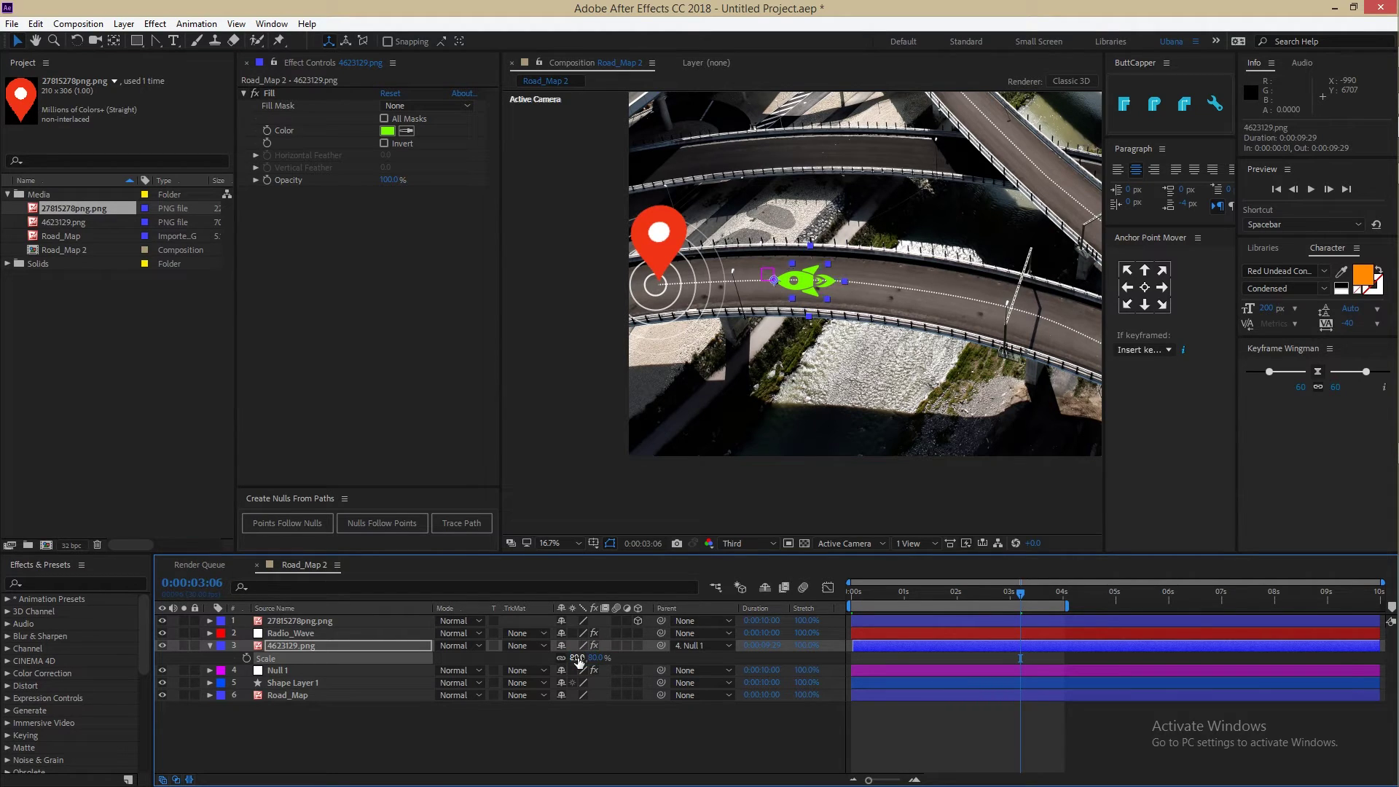
Fit the composition in the viewer and preview the larger rocket
left_click(543, 543)
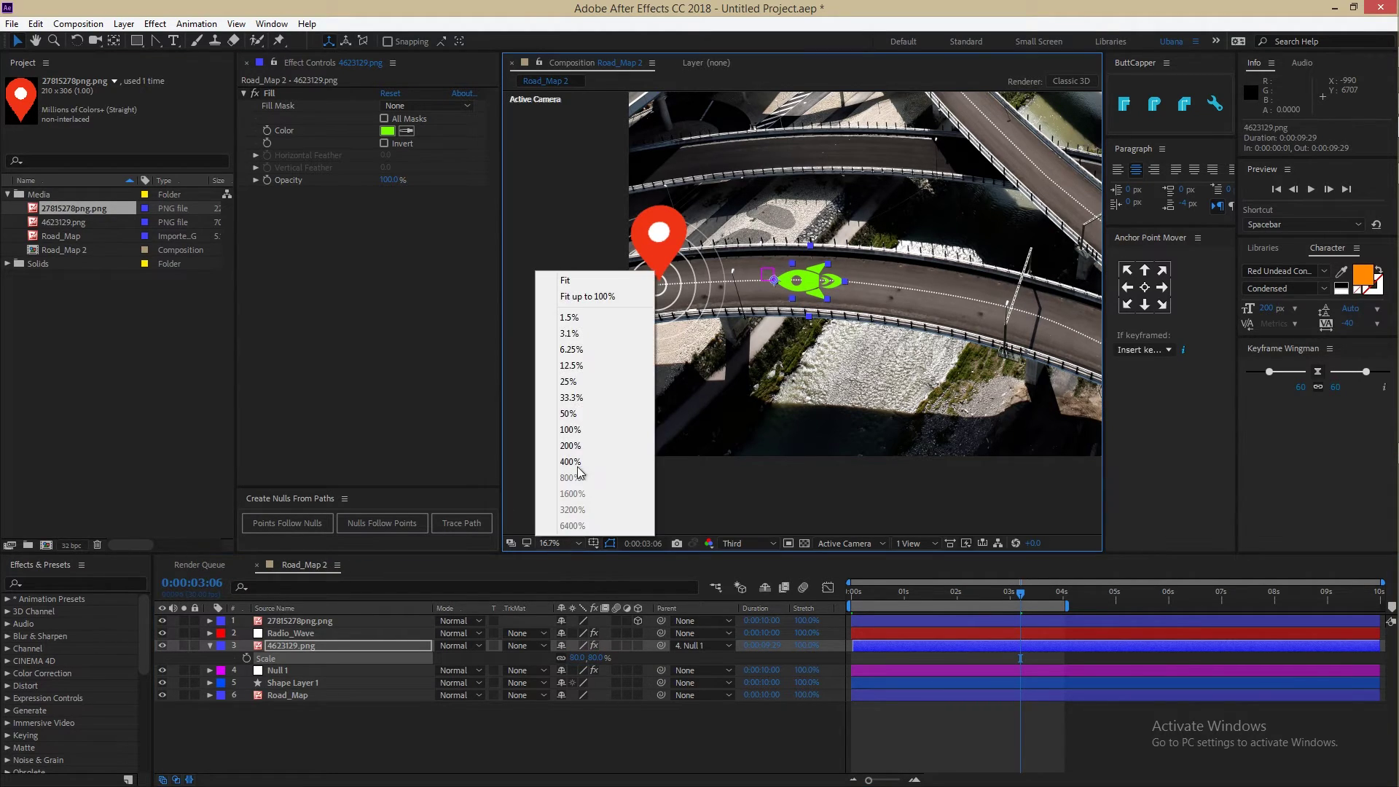
left_click(576, 279)
key("space")
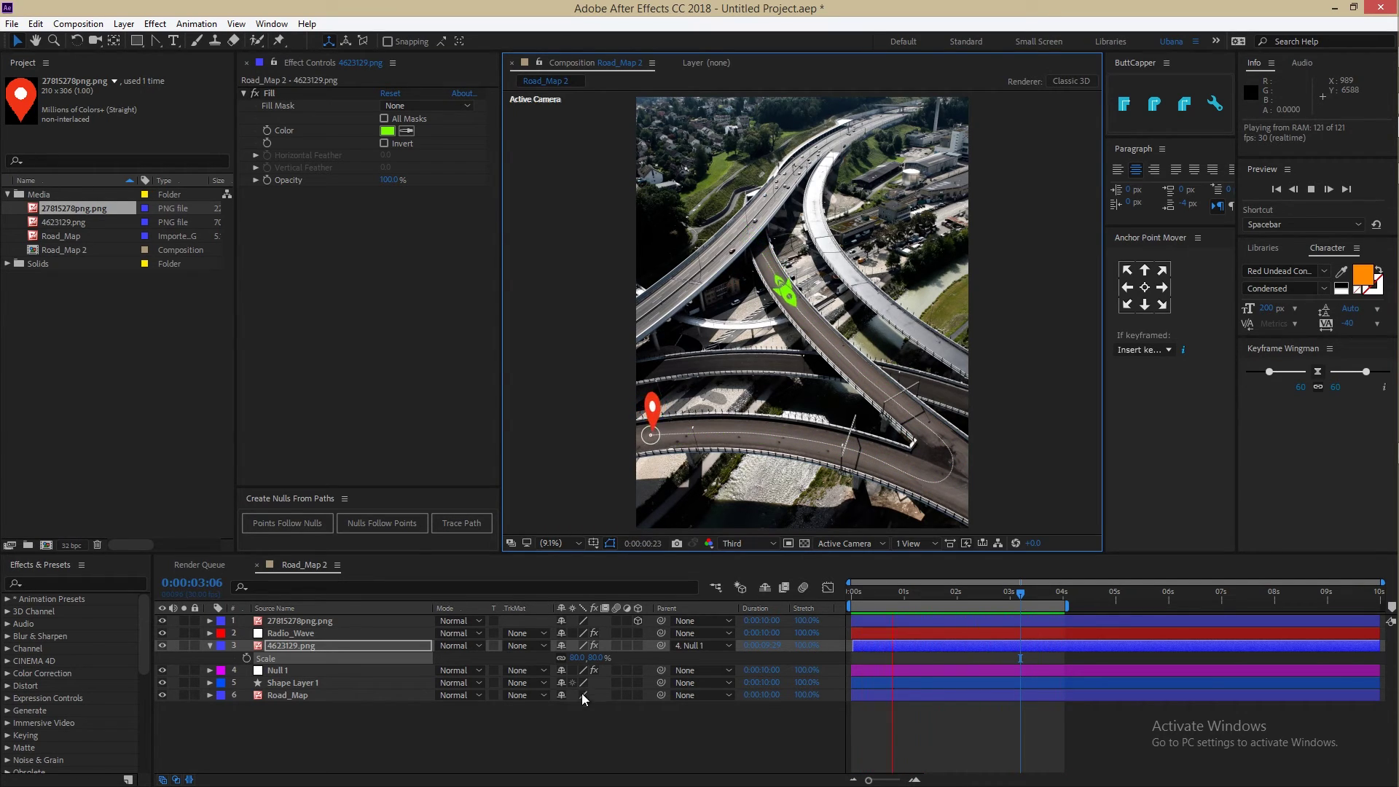
Change the pin's Y Rotation expression from time*50 to time*100
left_click(297, 622)
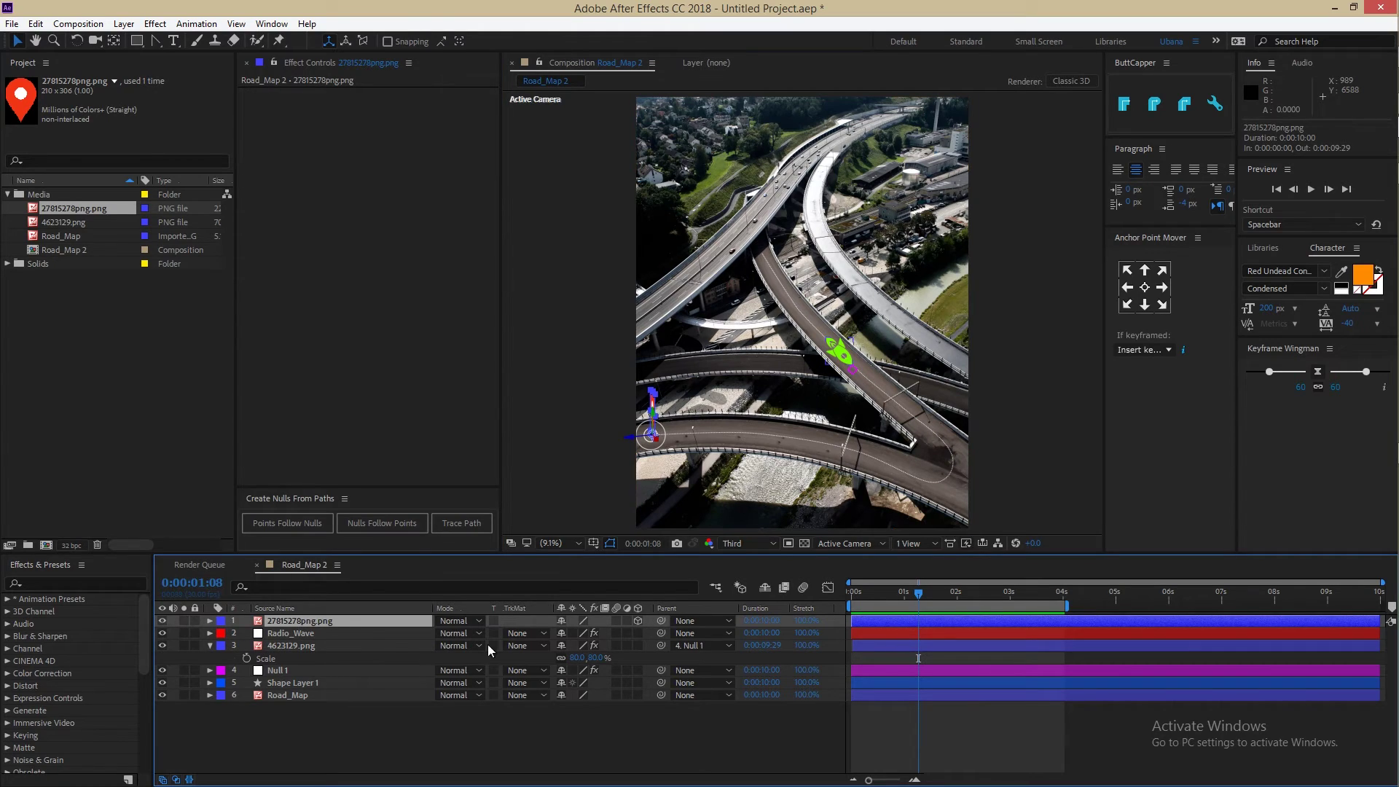
key("u")
key("u")
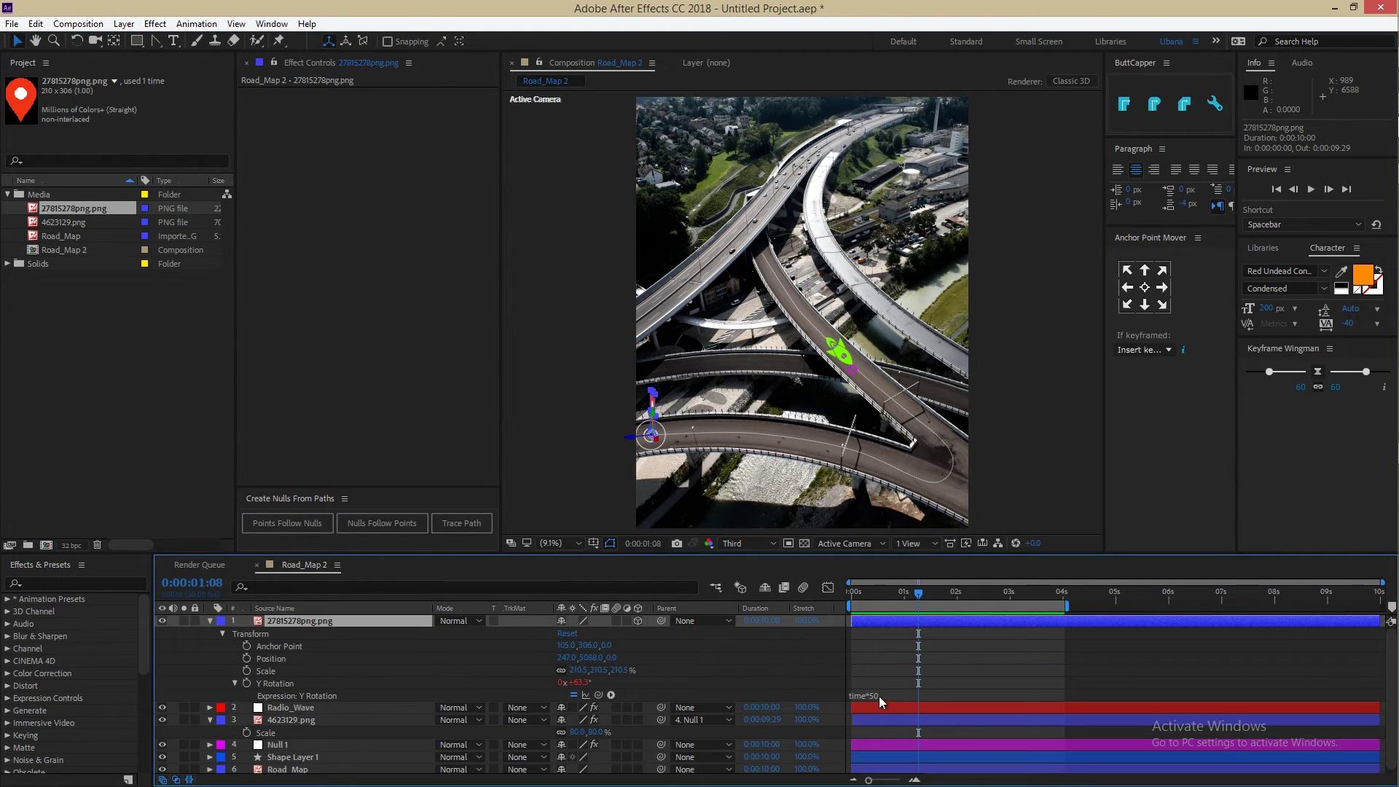
left_click(877, 695)
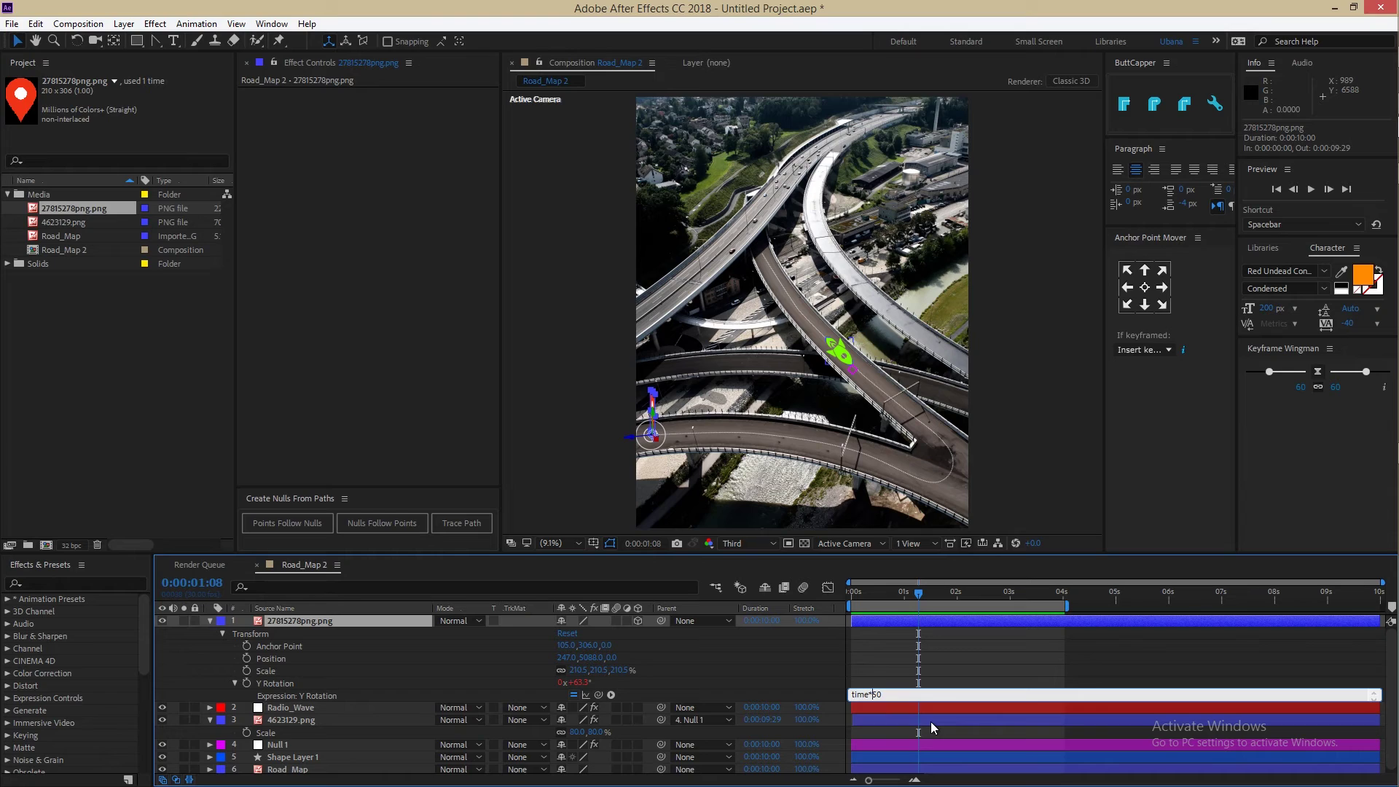
key("BackSpace")
type("10")
key("KP_Enter")
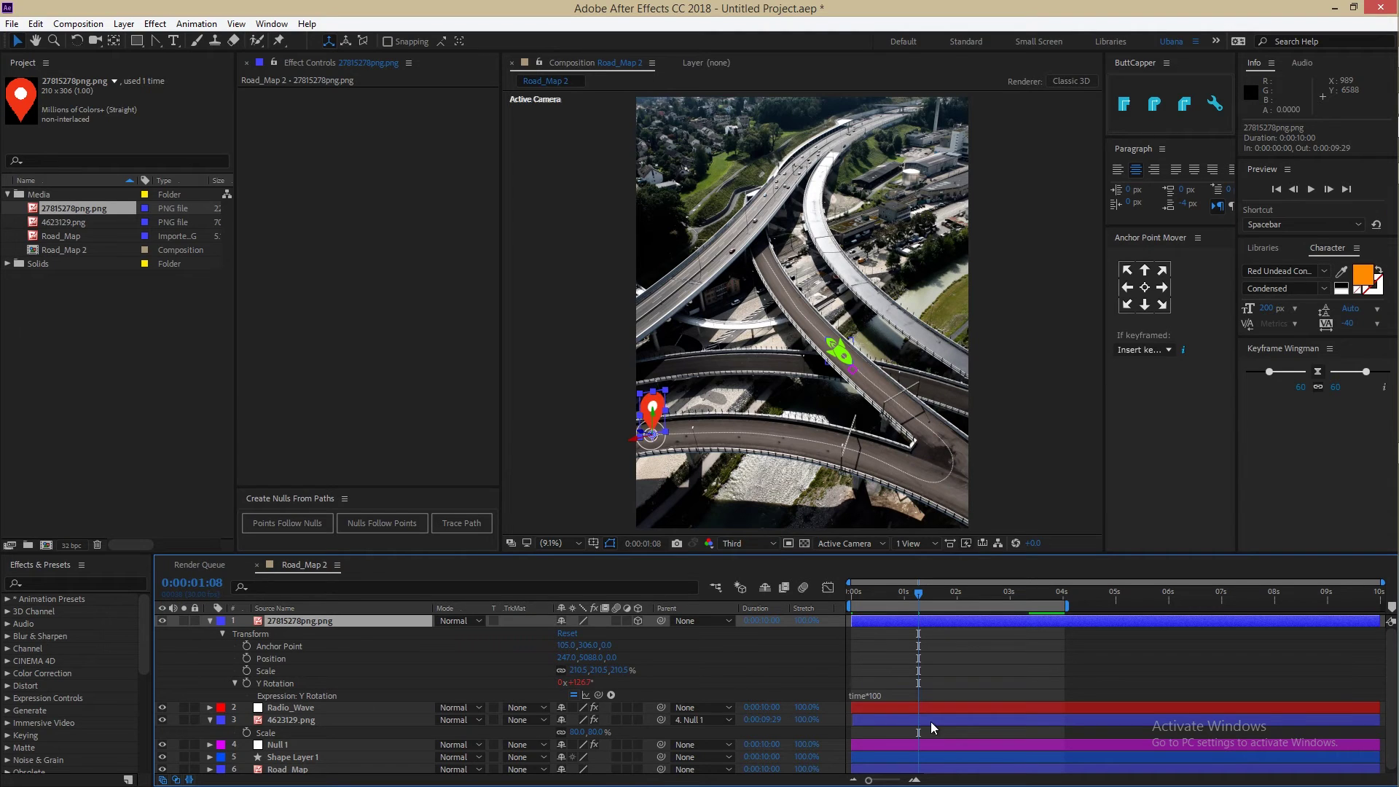
Preview the faster-spinning pin, then collapse the layer properties and deselect
key("space")
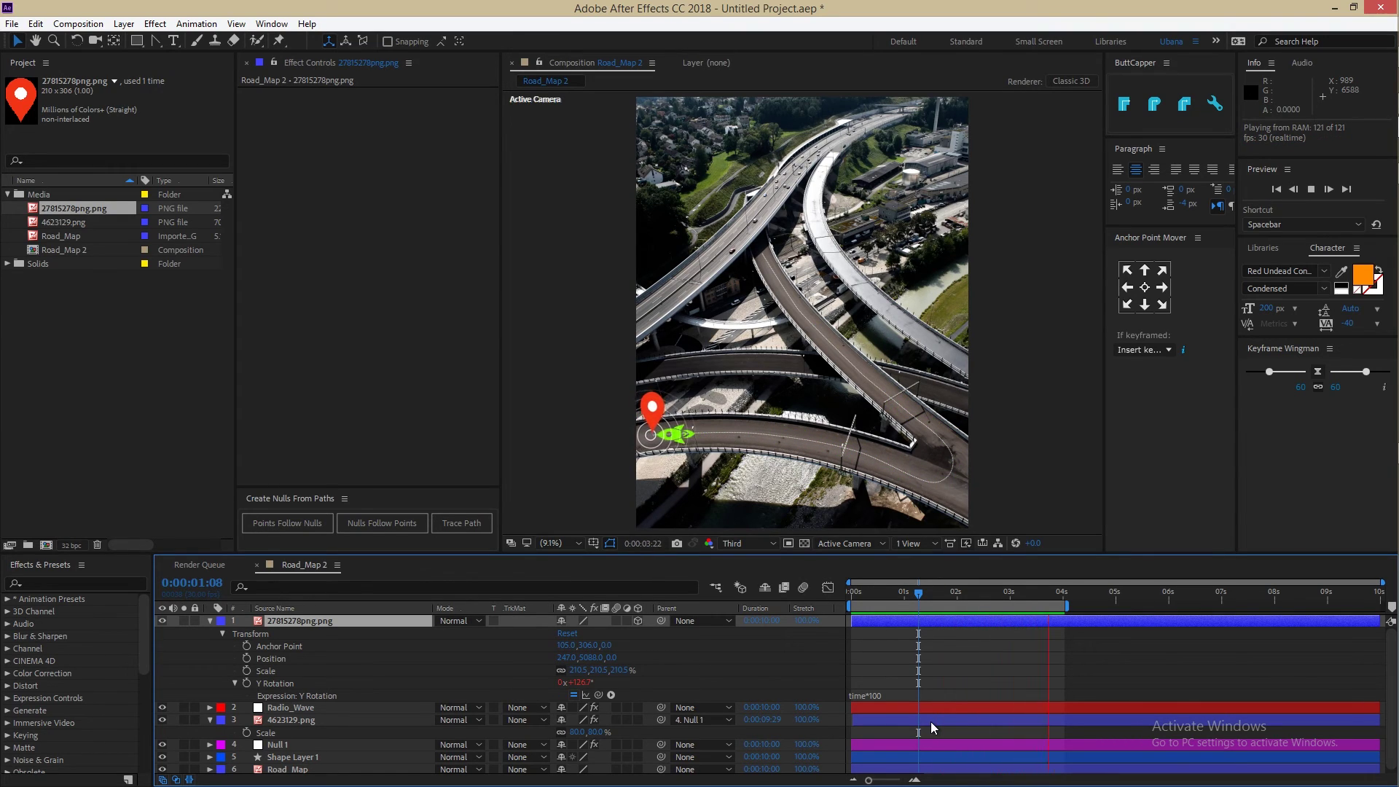
left_click(210, 621)
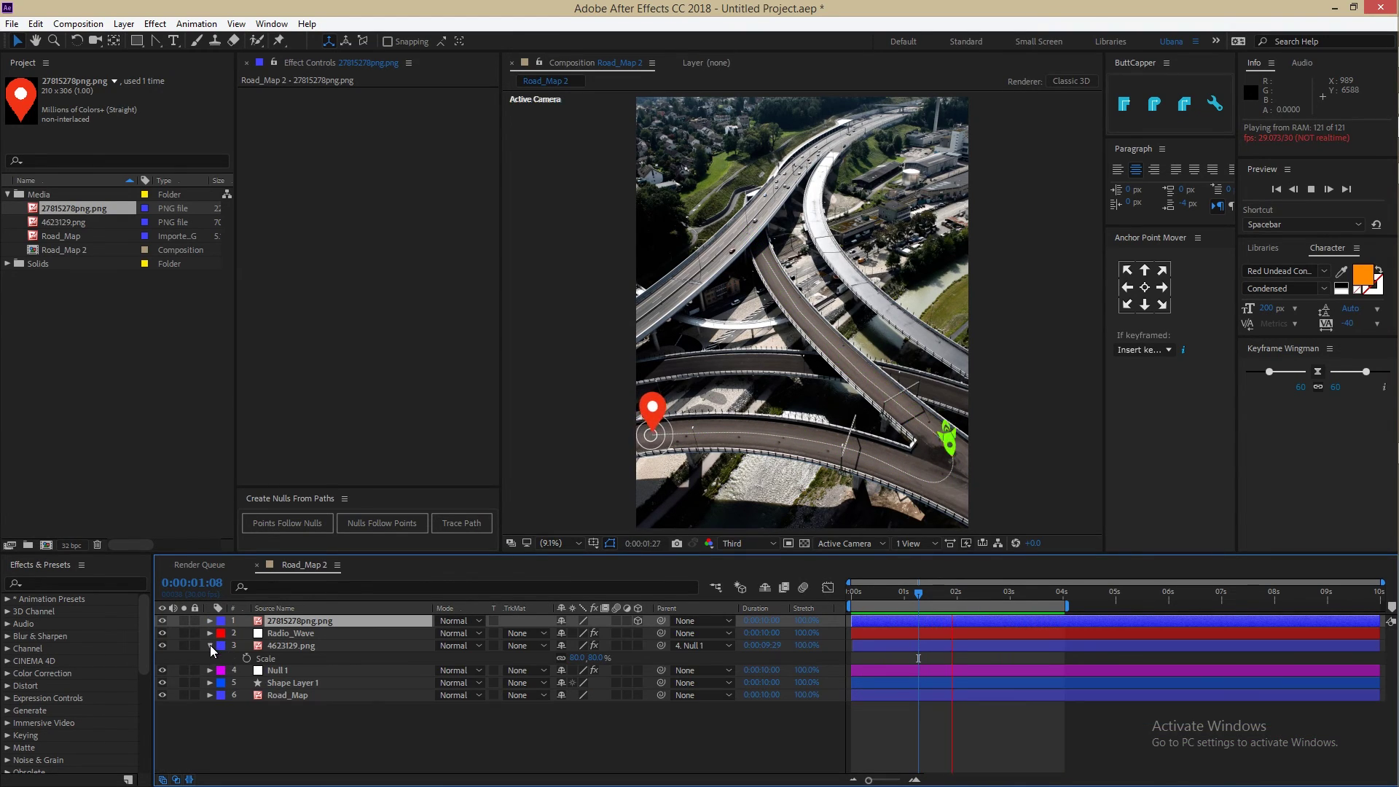
left_click(210, 645)
left_click(368, 723)
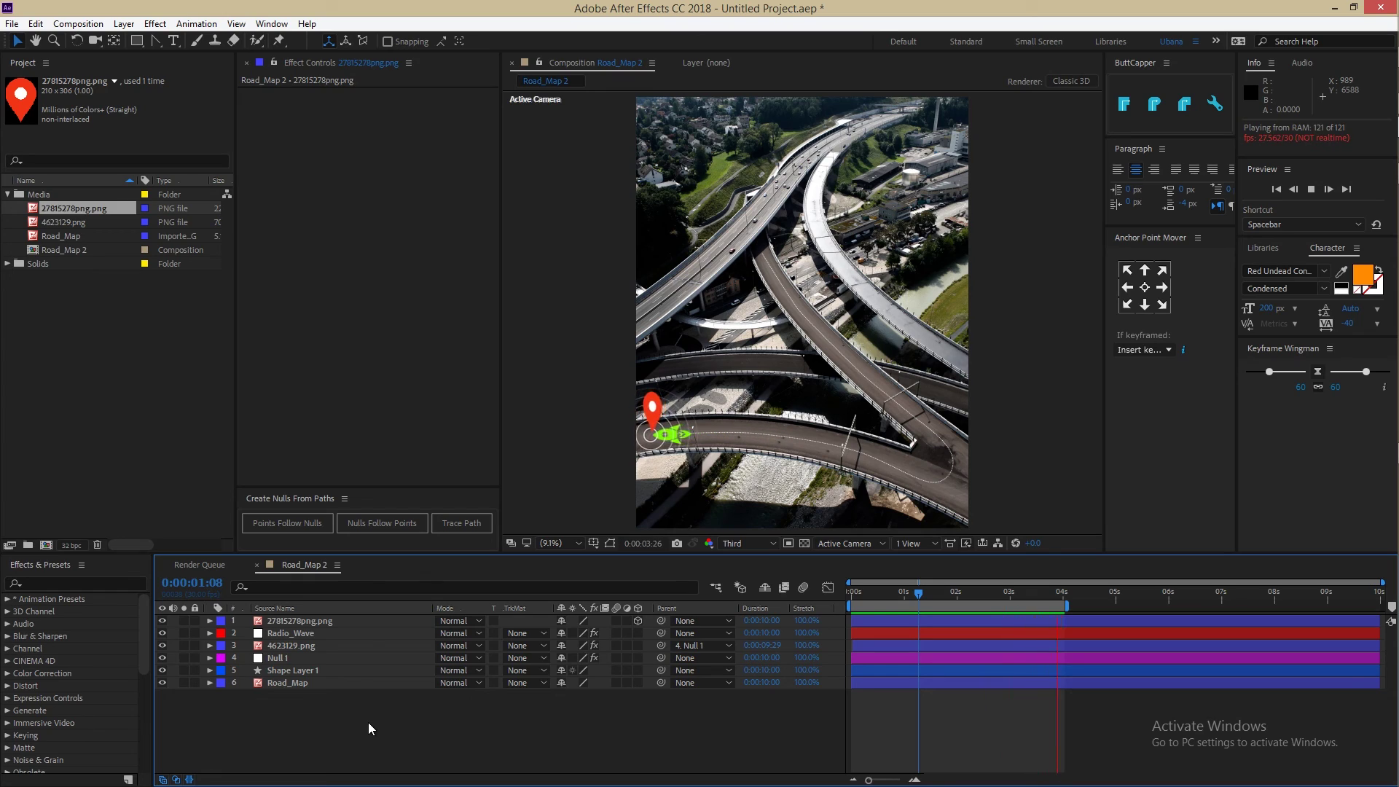